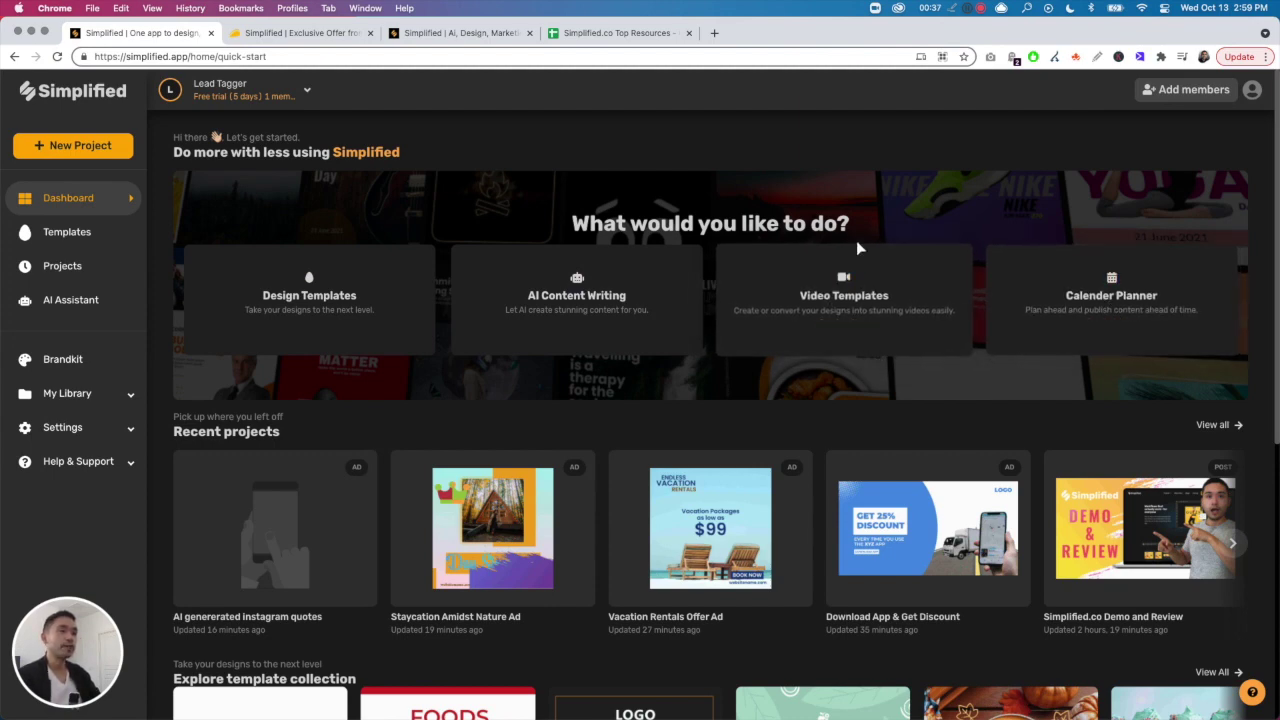
Open the Templates gallery and move through Posts & stories and Online ads to Covers & Headers
scroll(855, 248, "down", 2)
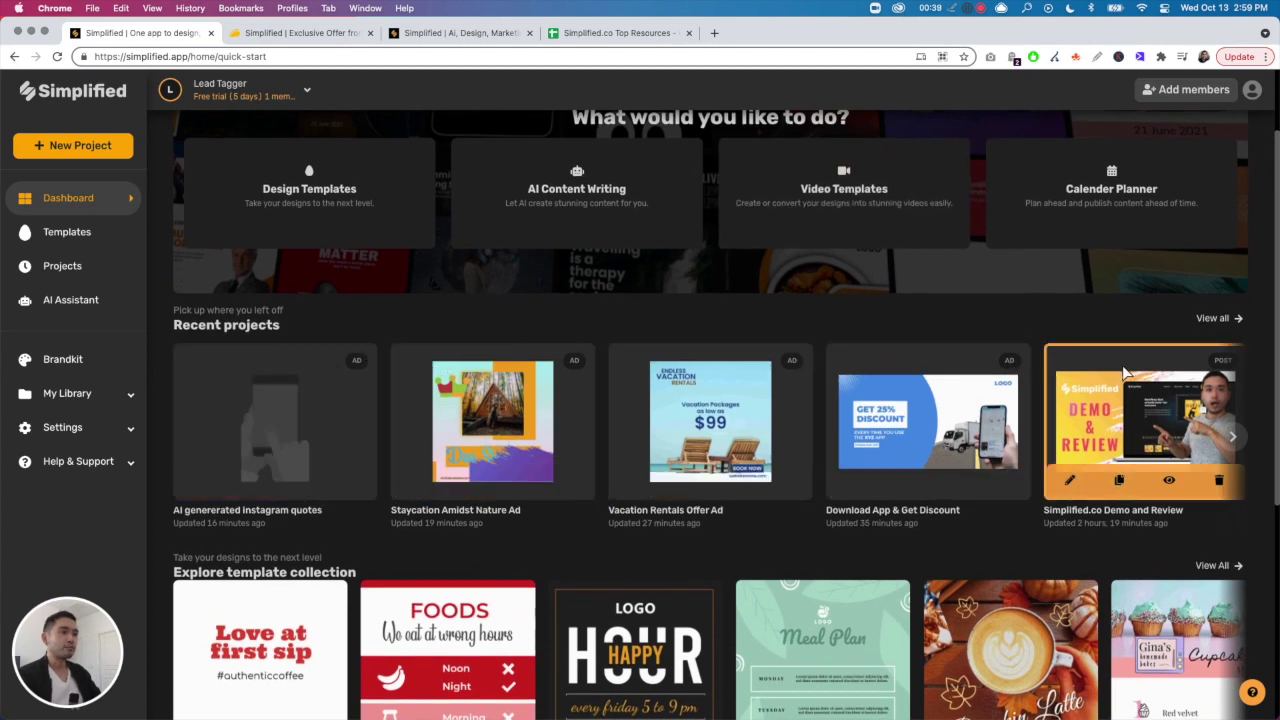
scroll(690, 348, "down", 4)
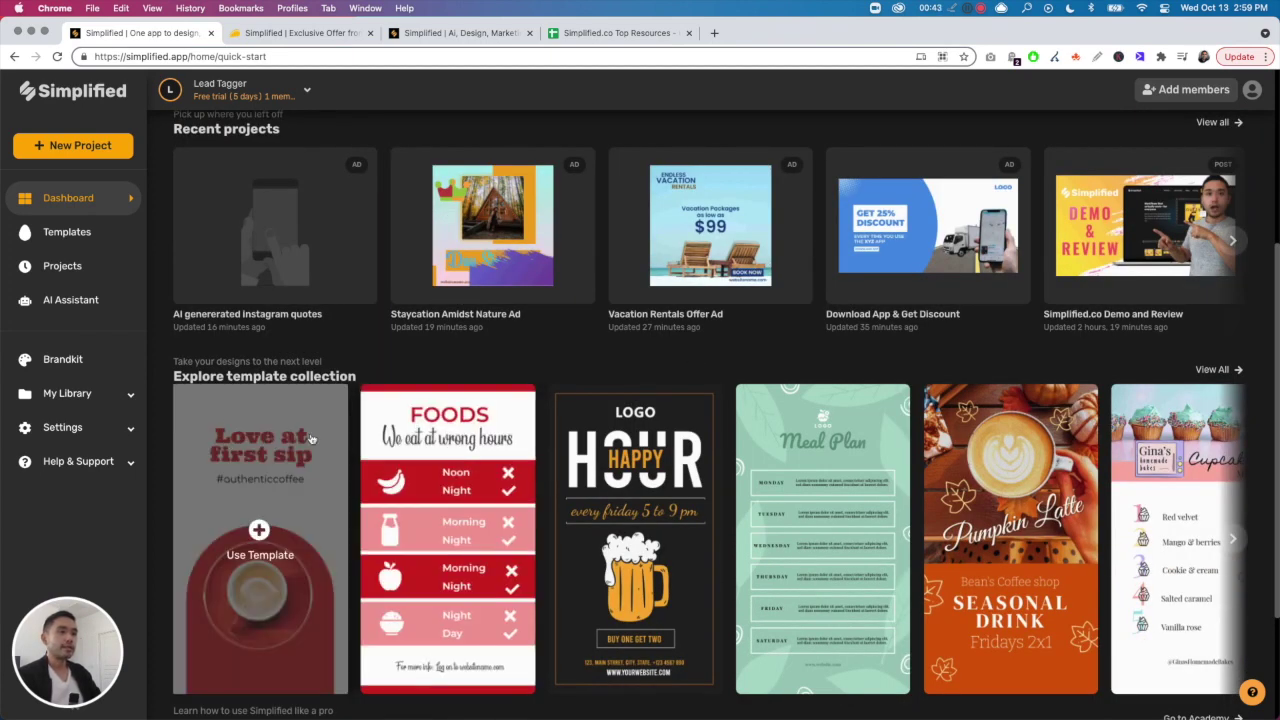
scroll(1000, 530, "down", 4)
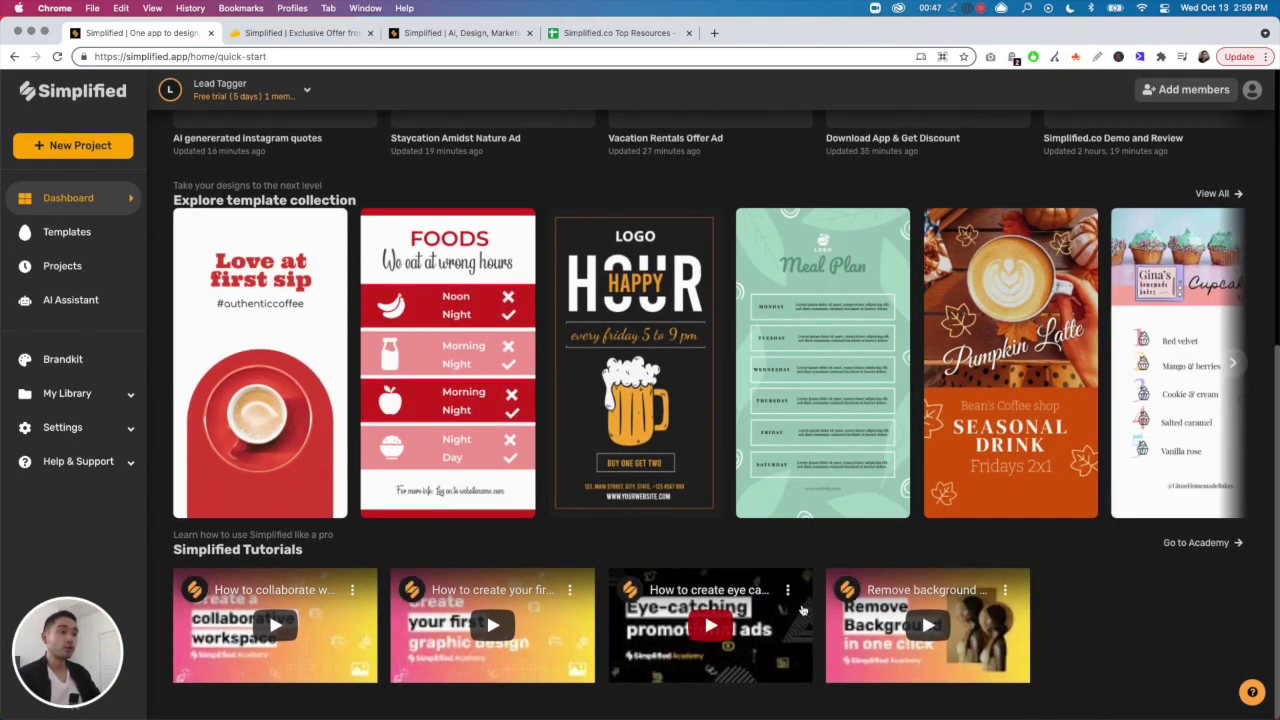
scroll(253, 612, "up", 5)
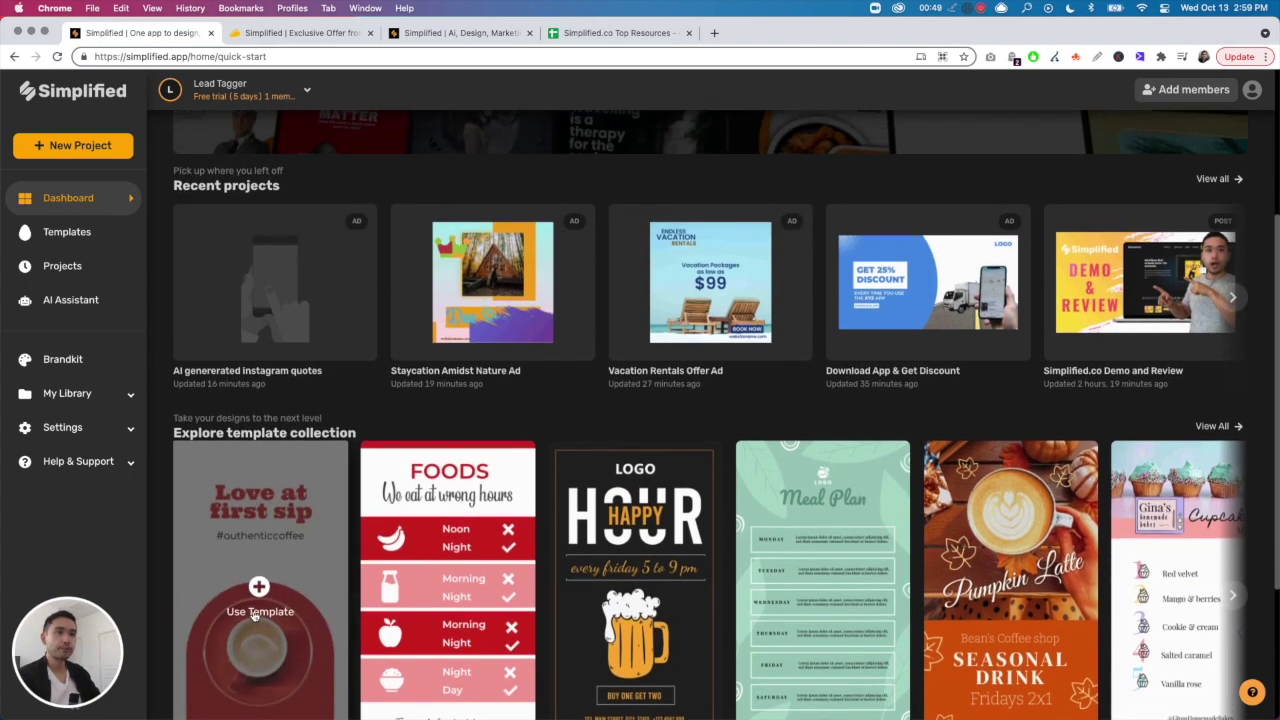
scroll(253, 617, "up", 5)
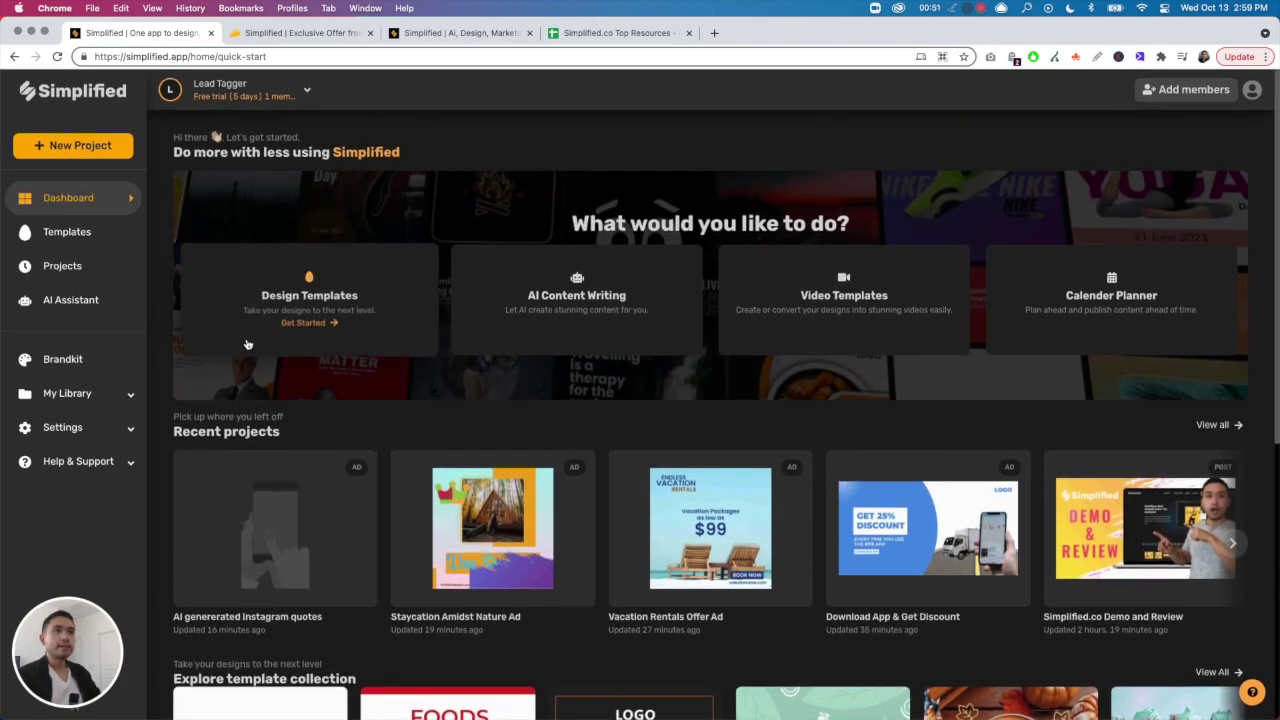
left_click(76, 236)
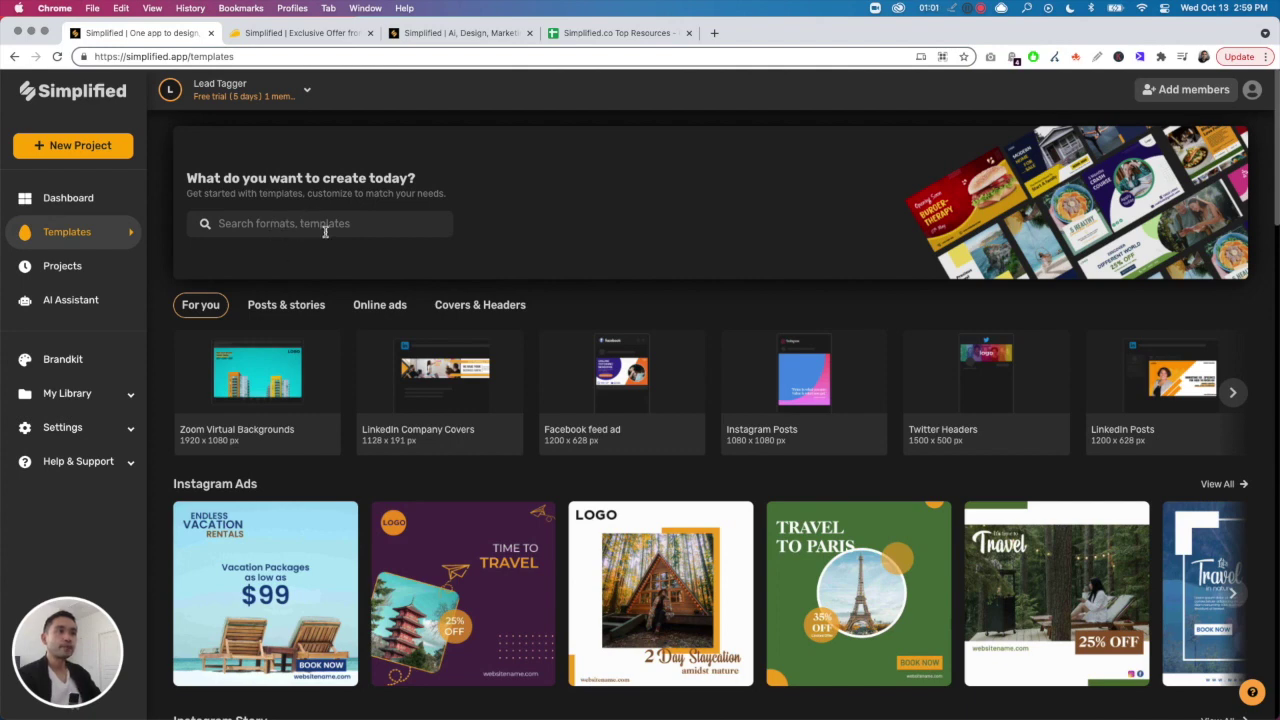
left_click(273, 310)
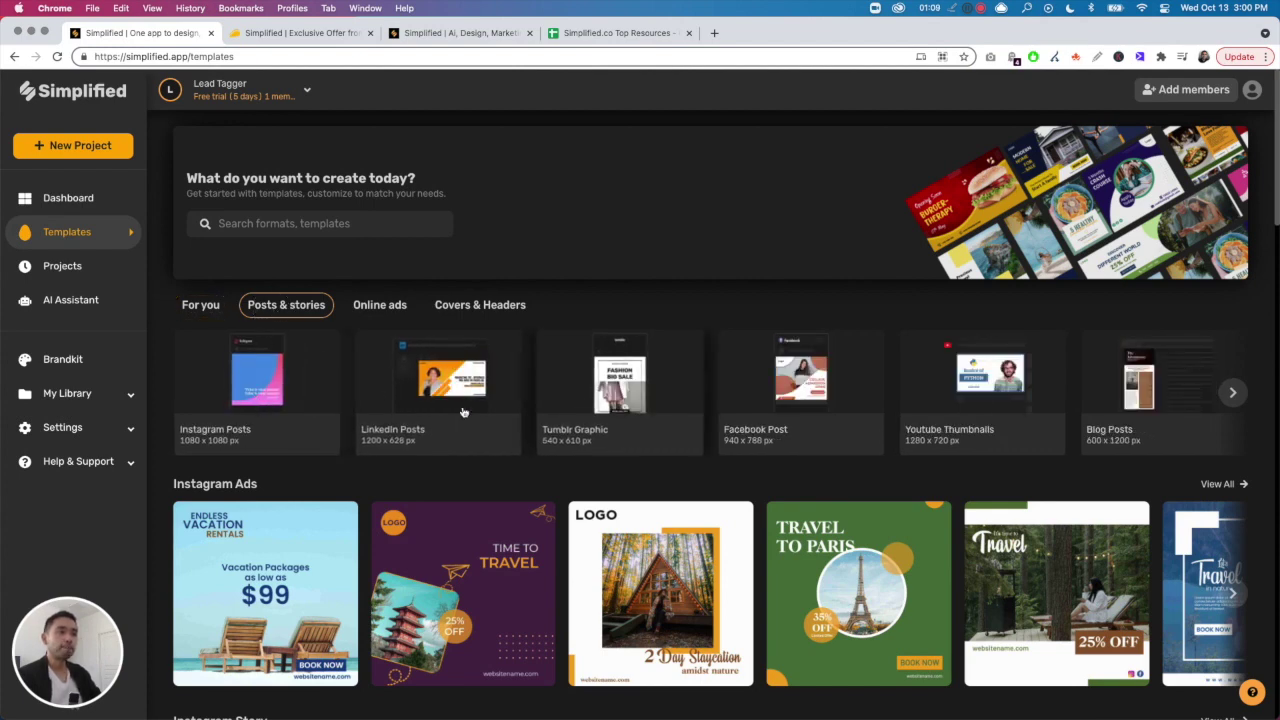
left_click(376, 310)
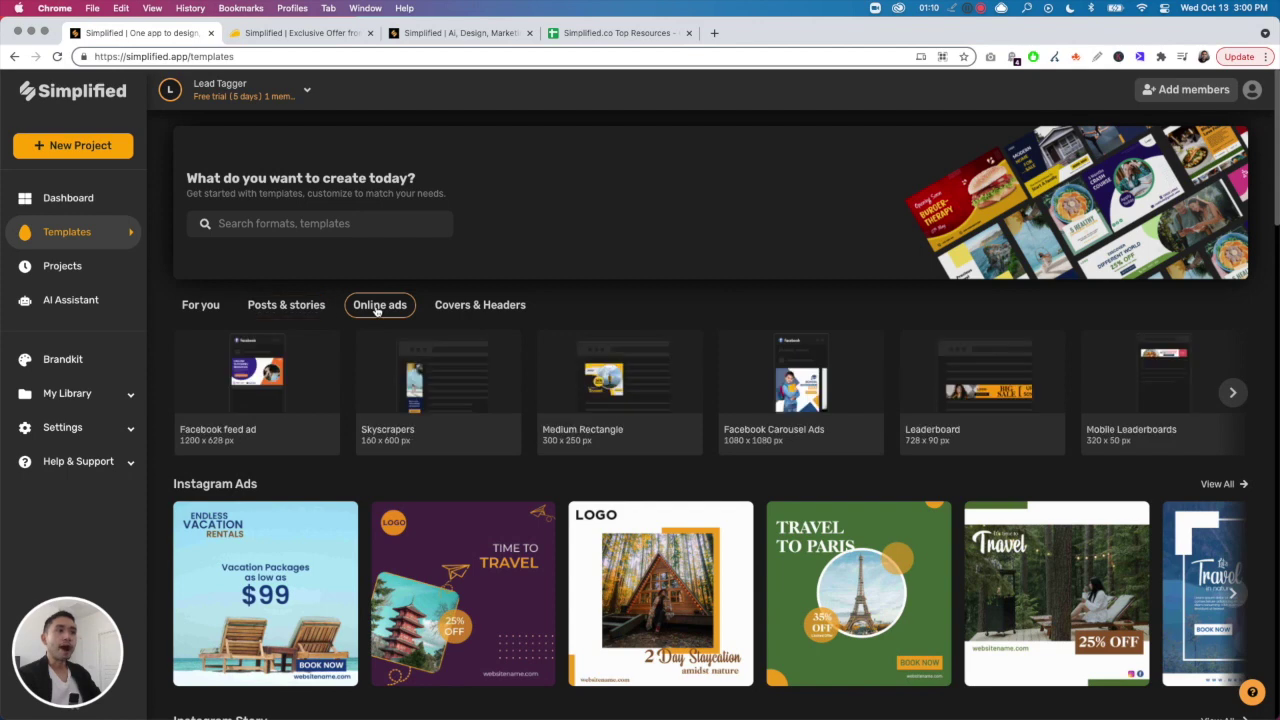
left_click(462, 312)
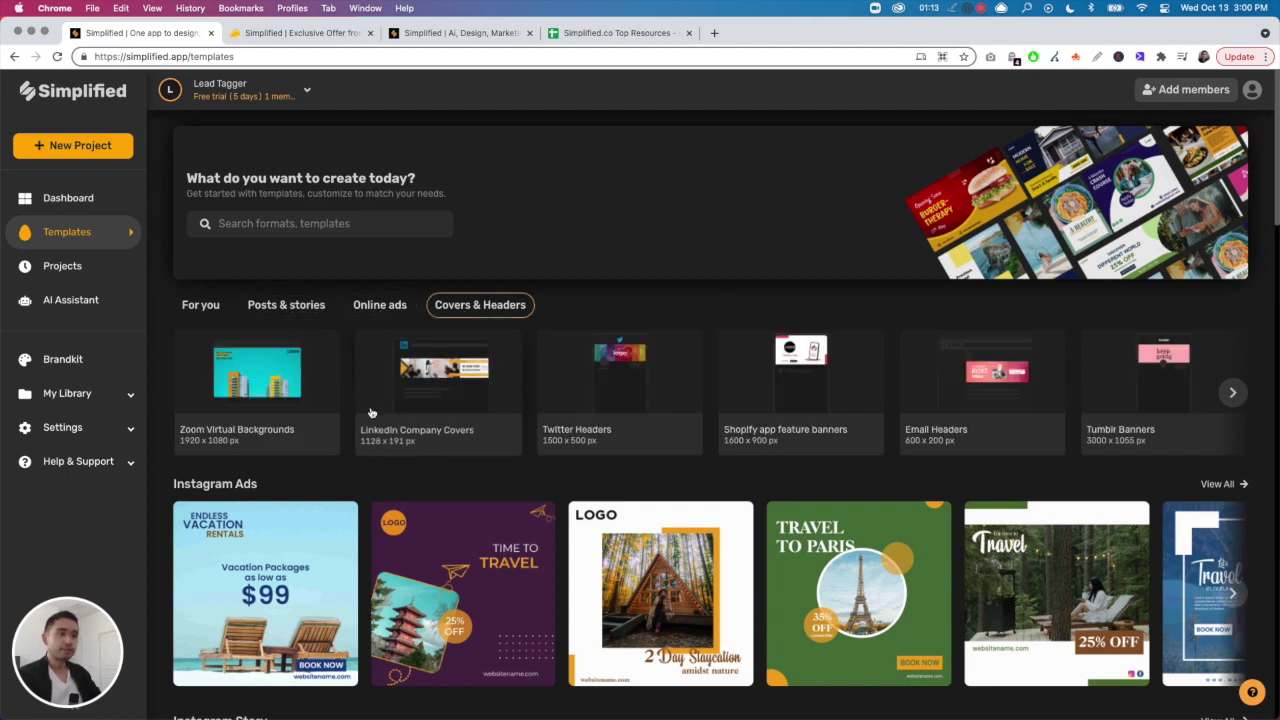
Browse the Covers & Headers rows, including LinkedIn Company Covers, Twitter Headers and Email Headers
scroll(362, 413, "down", 5)
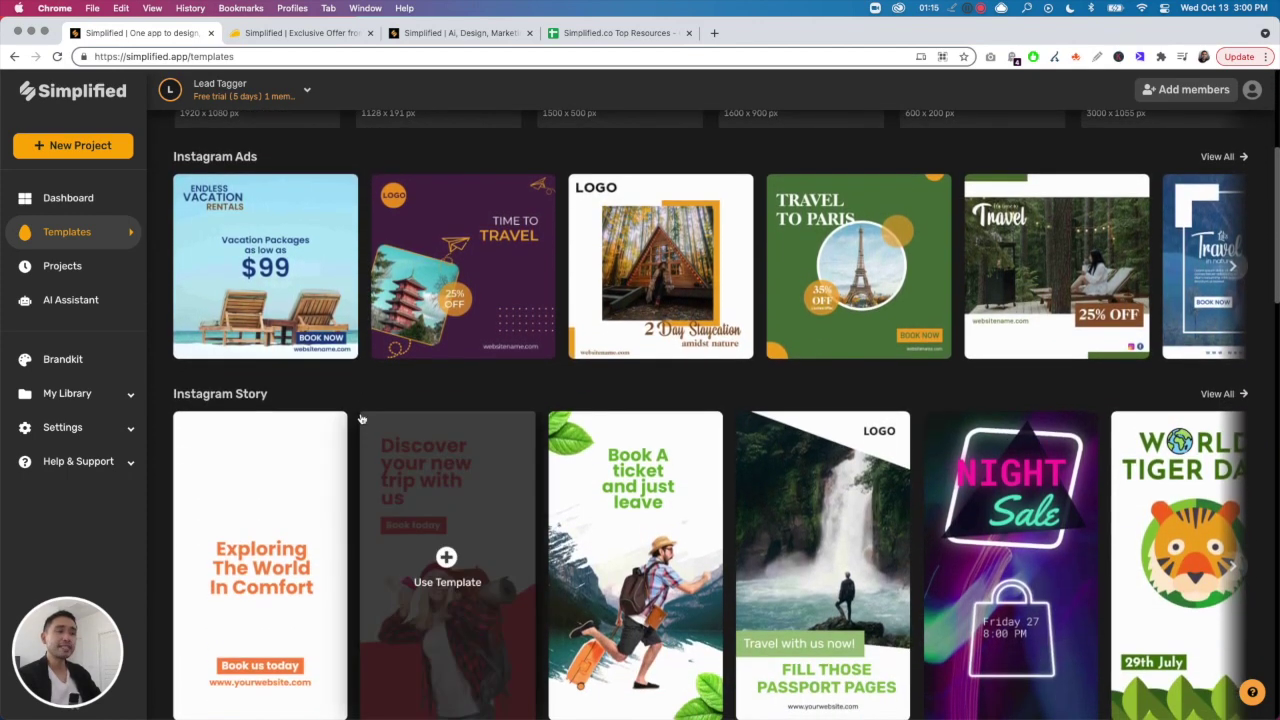
scroll(357, 437, "down", 2)
scroll(356, 433, "down", 3)
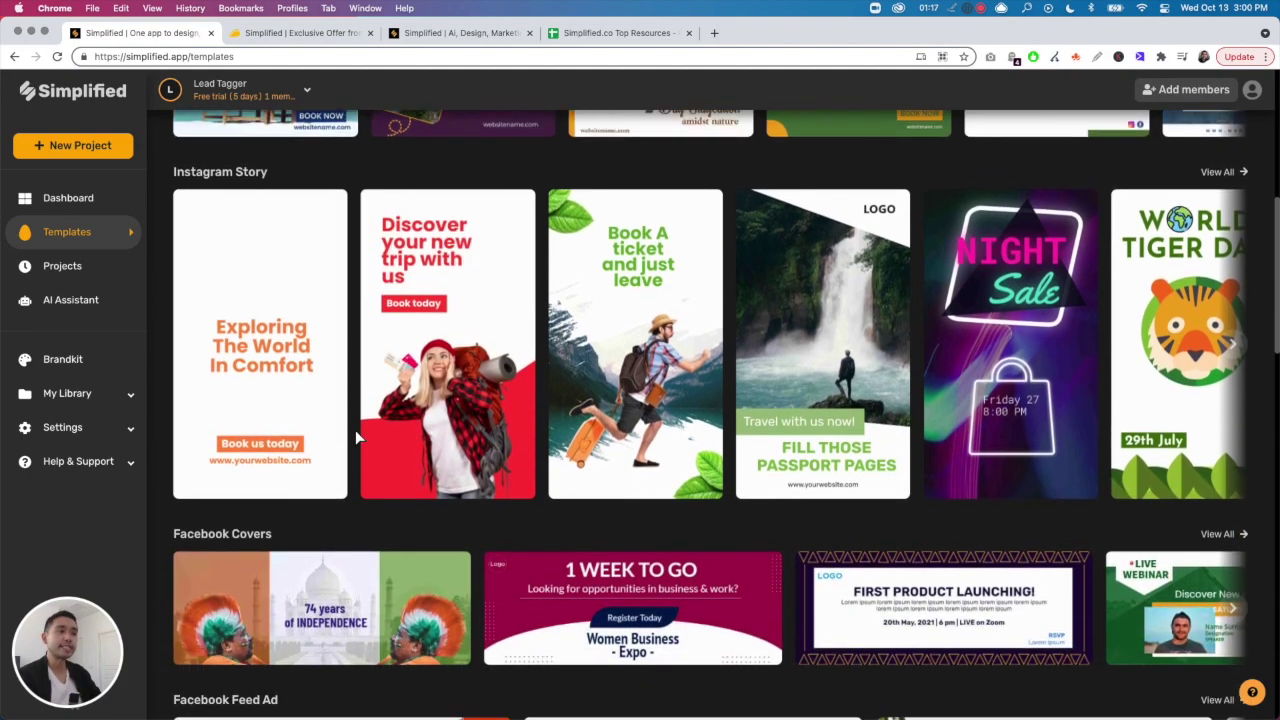
scroll(356, 434, "up", 4)
scroll(356, 433, "up", 3)
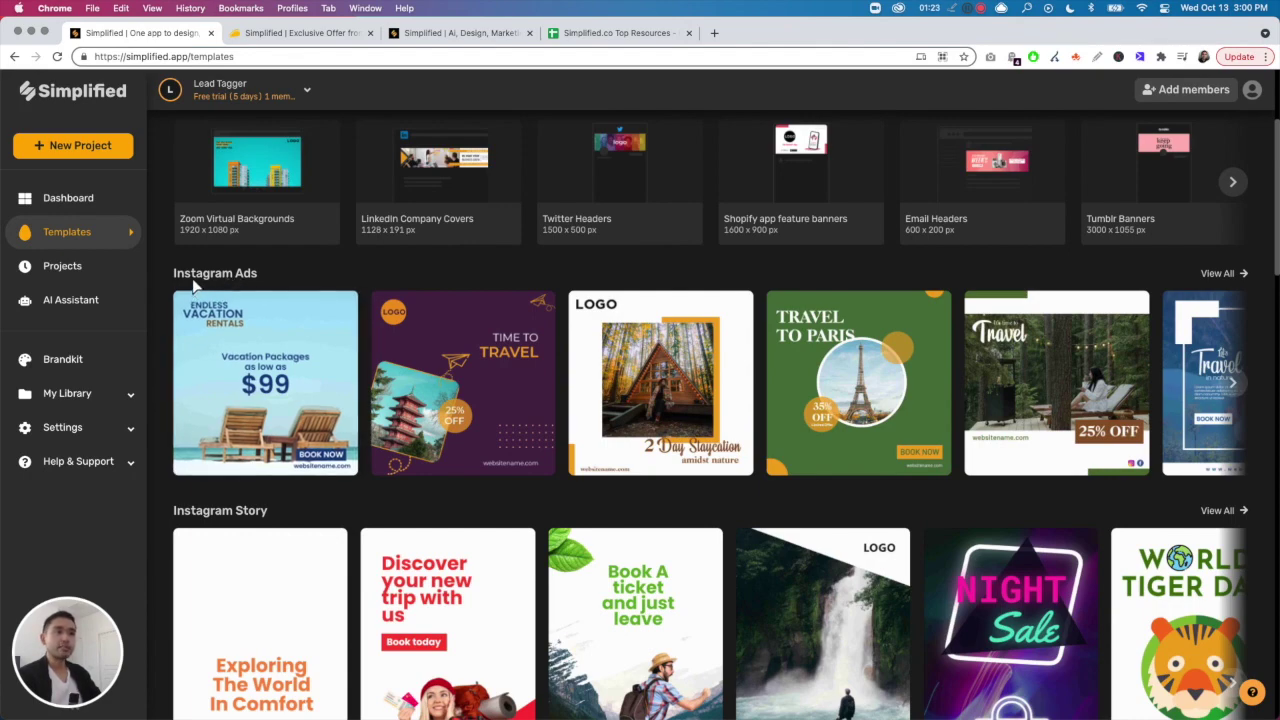
mouse_move(228, 465)
scroll(228, 465, "down", 10)
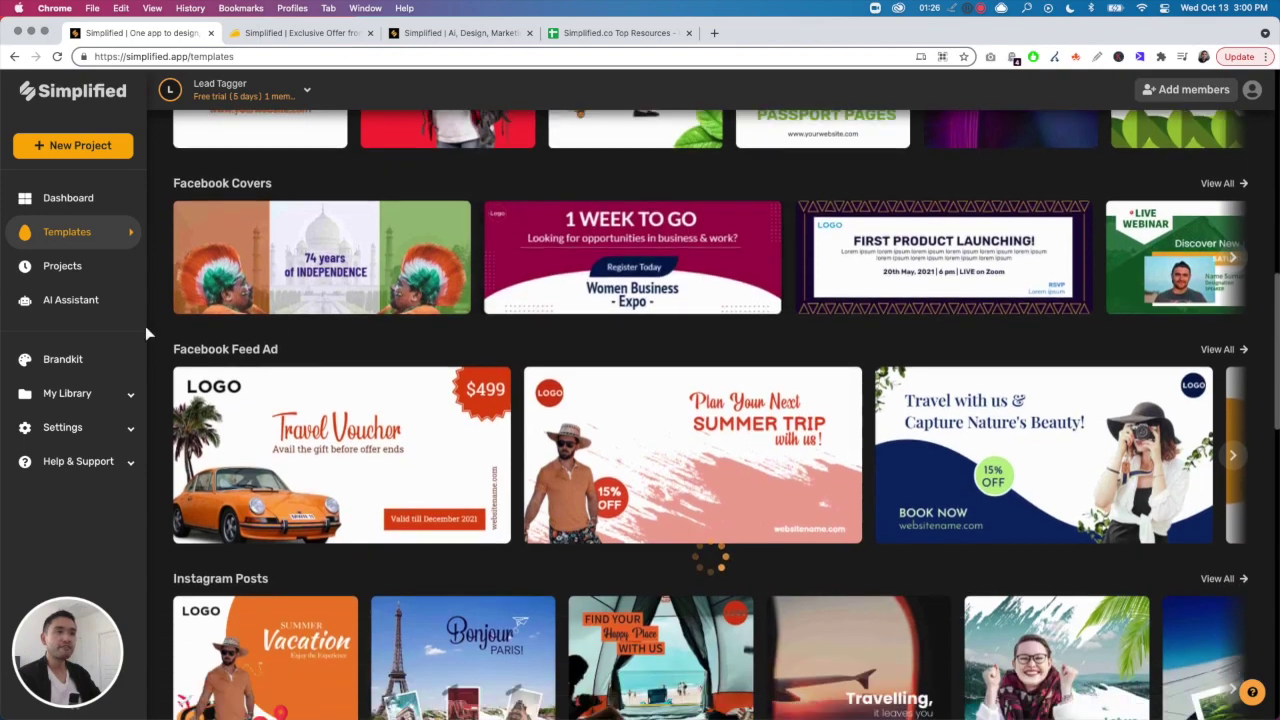
scroll(300, 300, "down", 1)
mouse_move(273, 355)
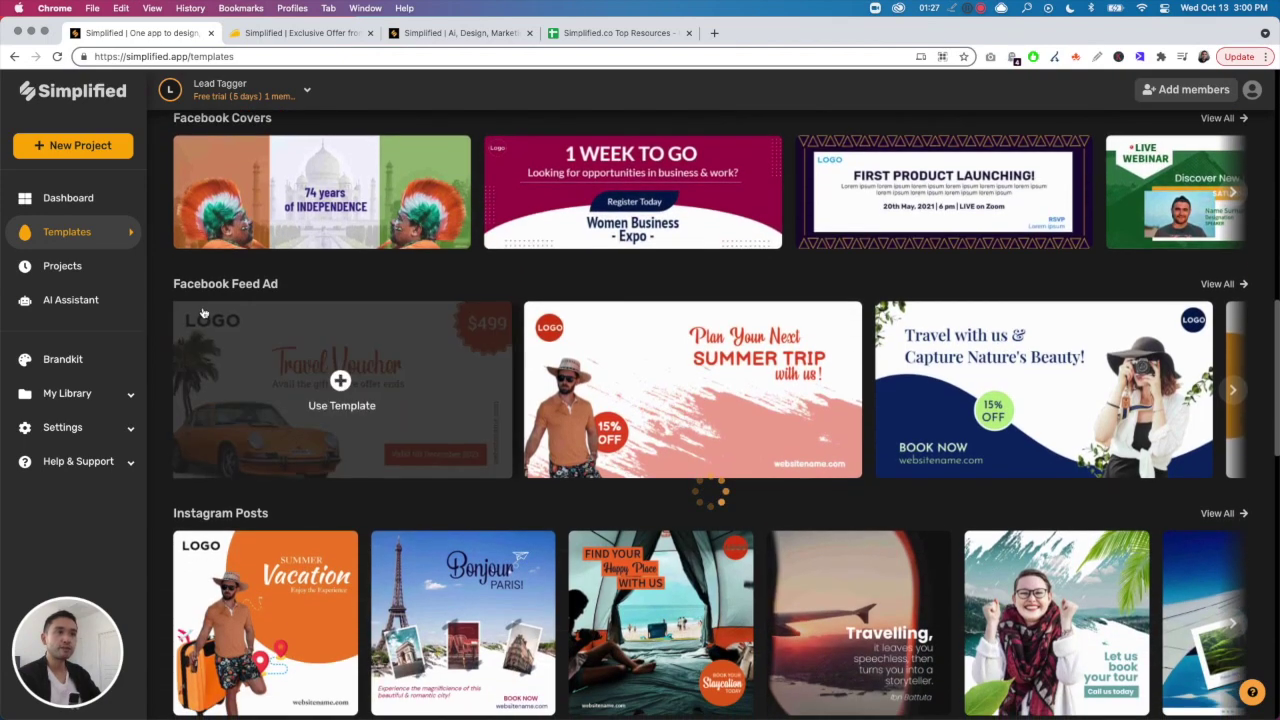
scroll(398, 363, "down", 9)
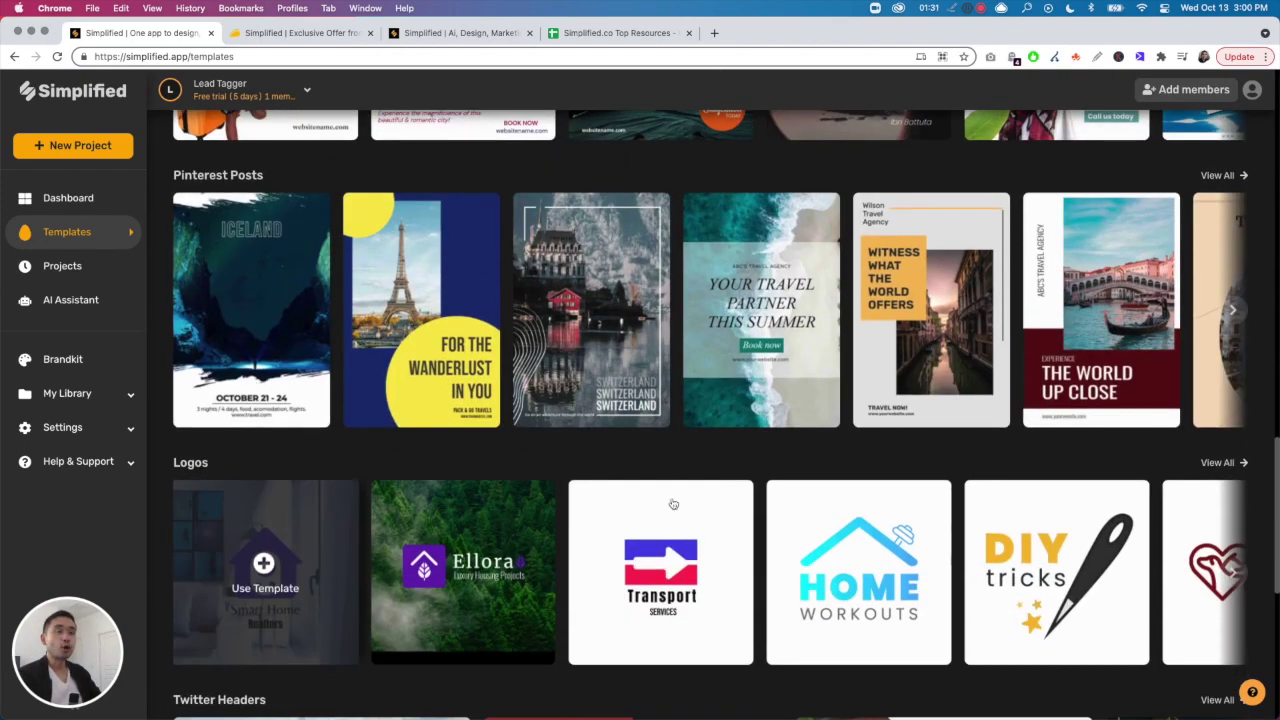
scroll(410, 295, "up", 4)
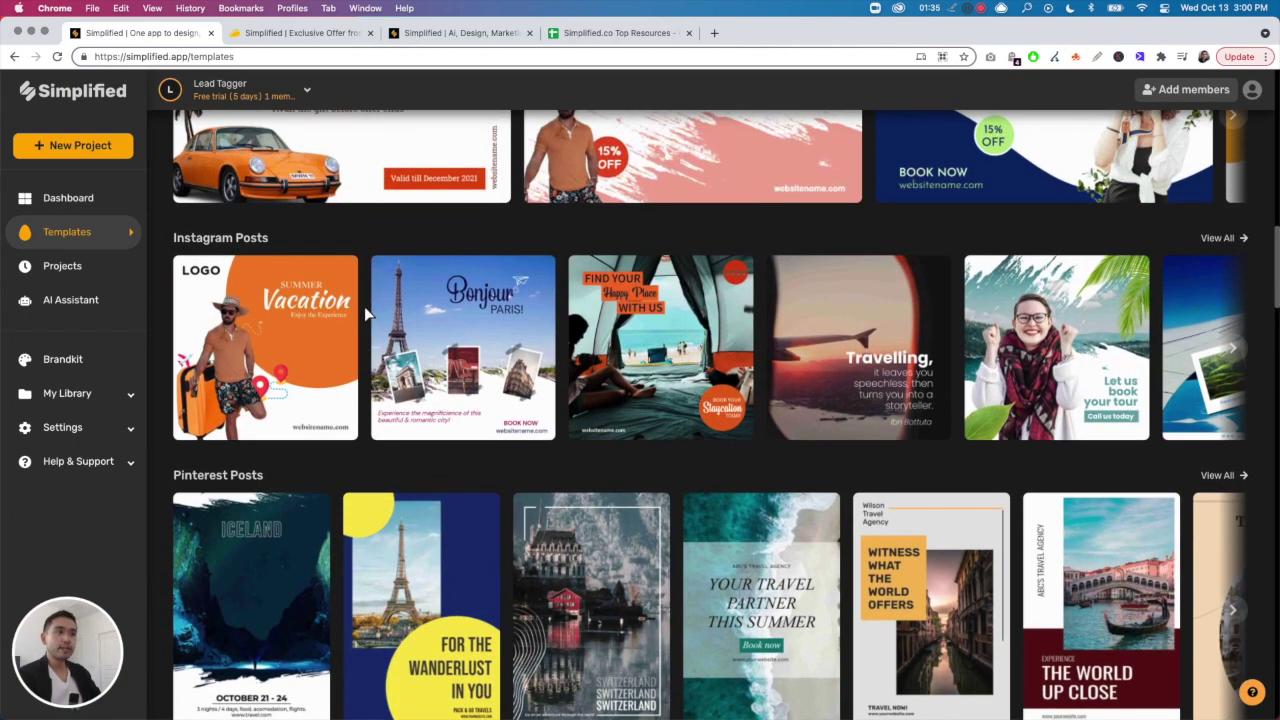
scroll(365, 315, "up", 2)
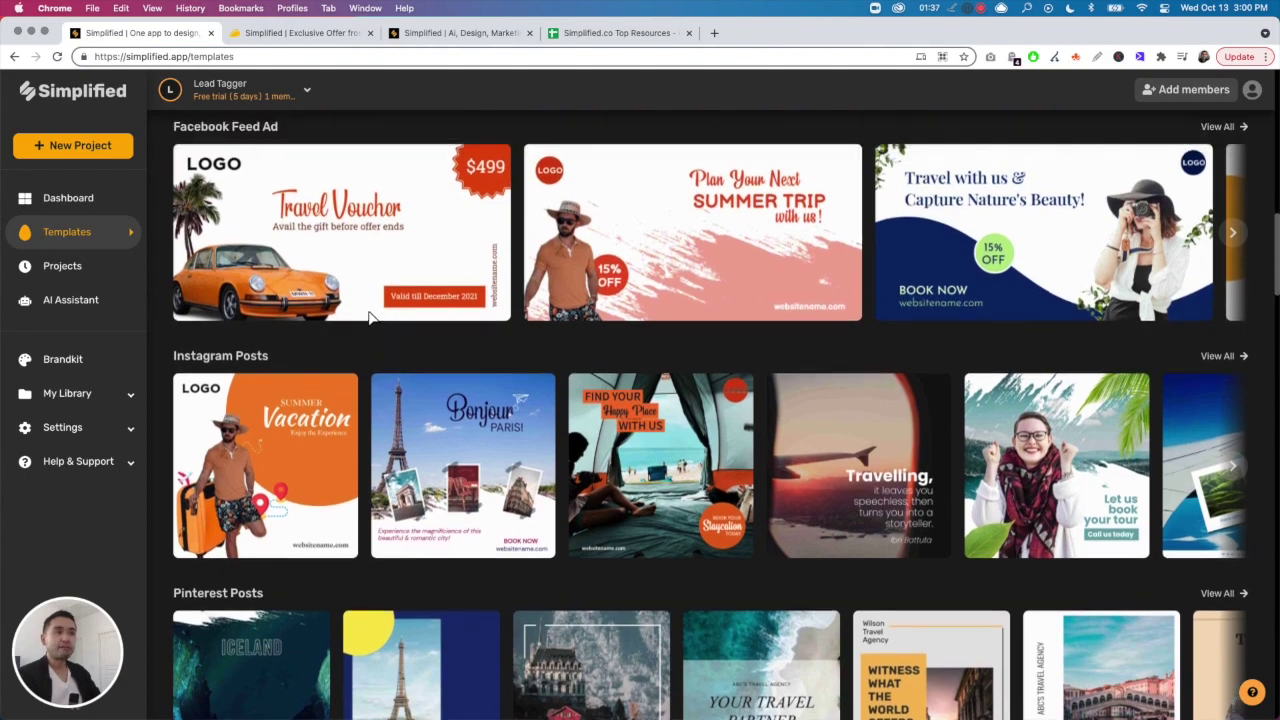
scroll(350, 312, "up", 3)
scroll(395, 323, "down", 10)
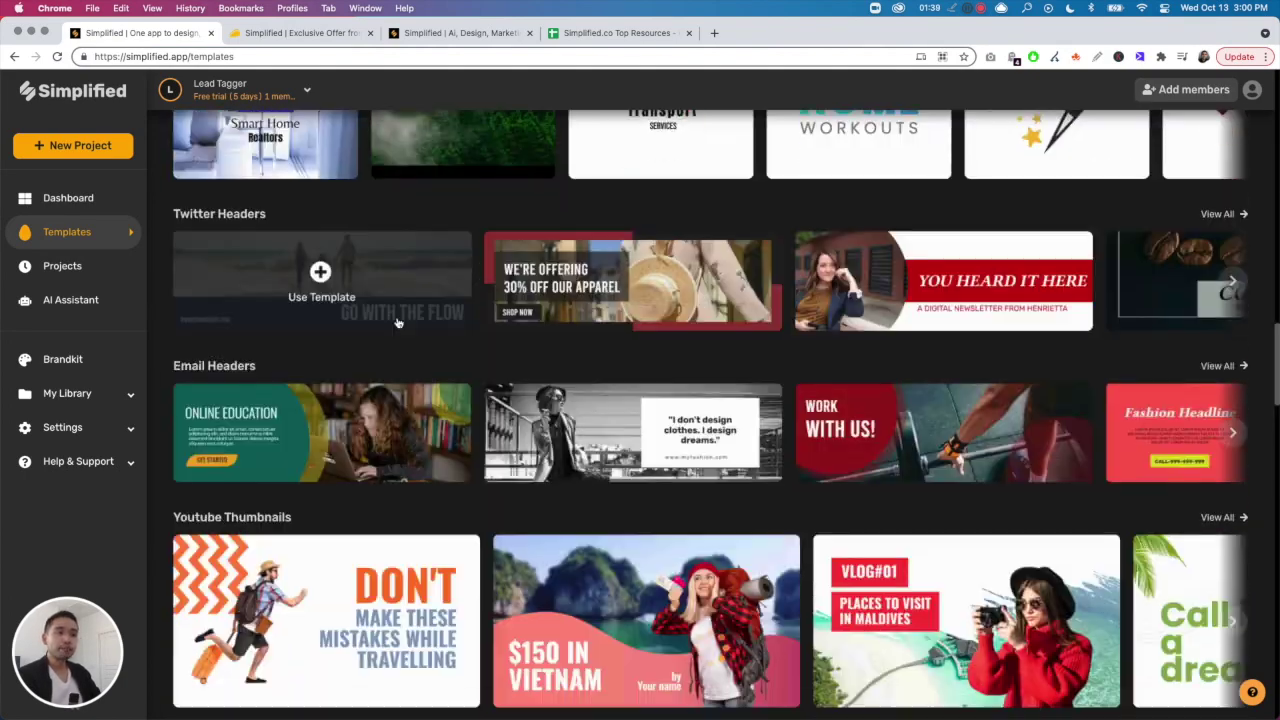
scroll(397, 323, "down", 20)
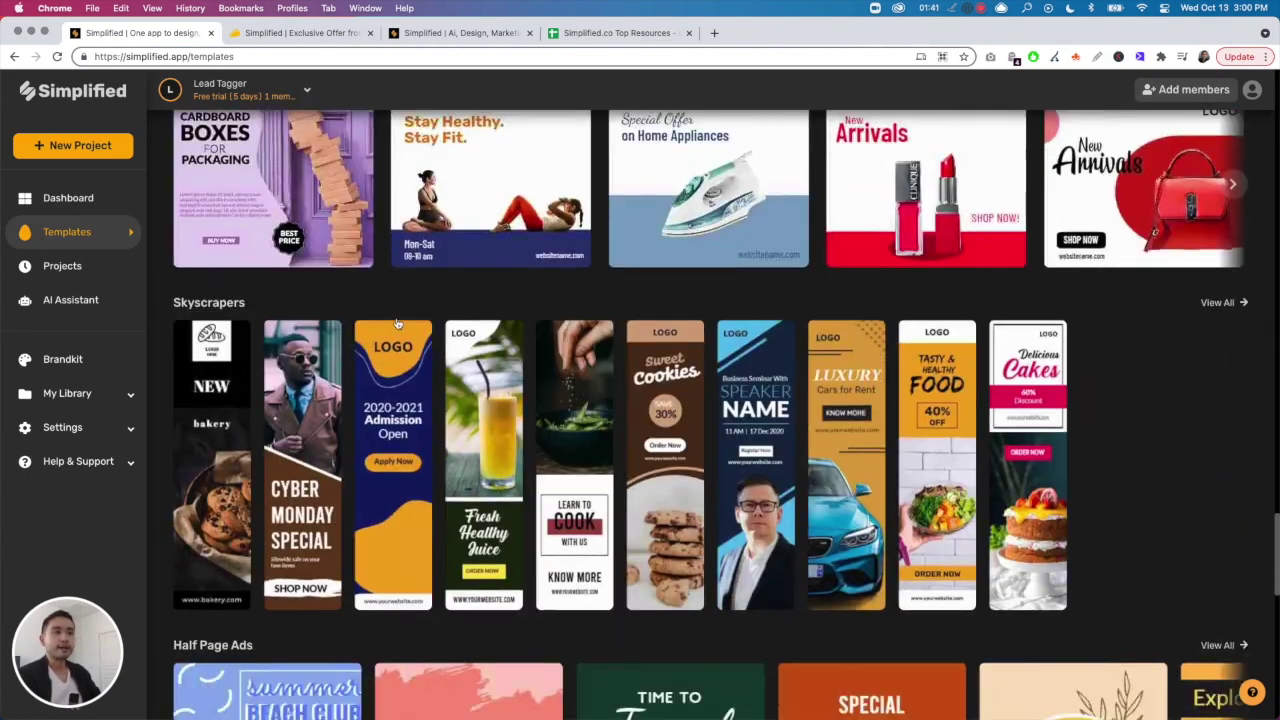
scroll(397, 323, "down", 5)
scroll(397, 320, "up", 15)
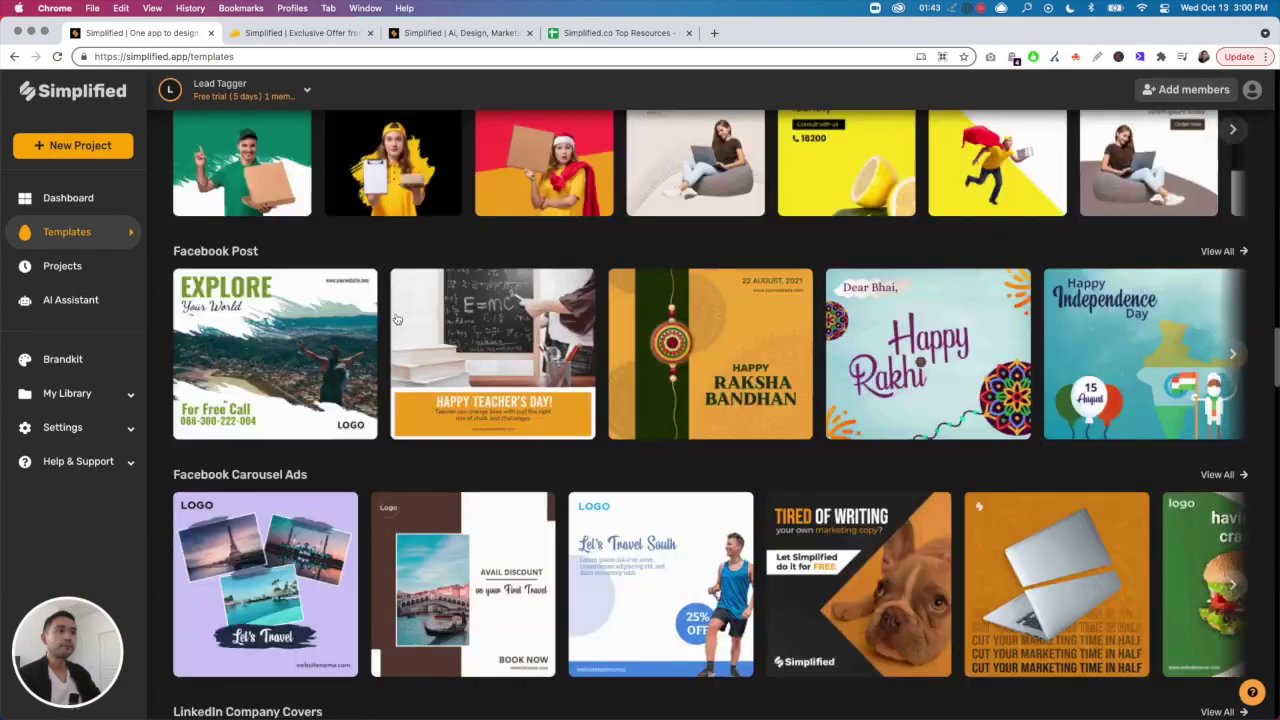
scroll(396, 319, "up", 20)
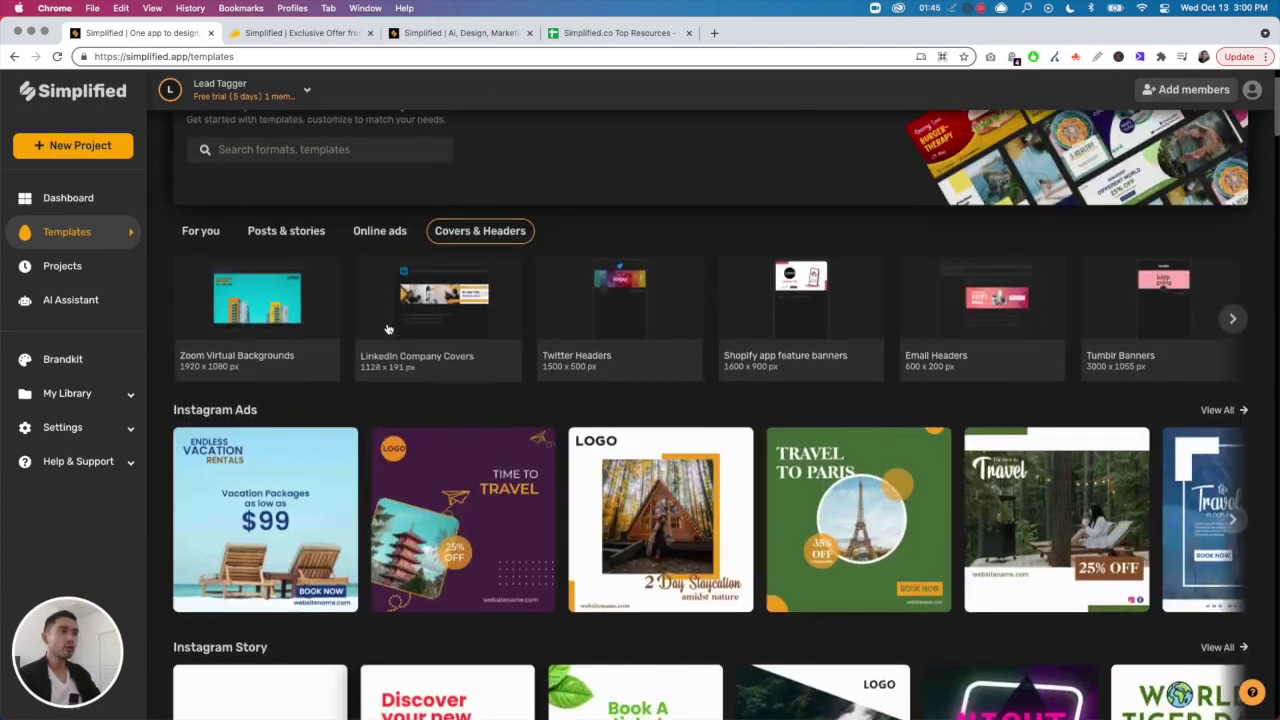
scroll(388, 329, "up", 2)
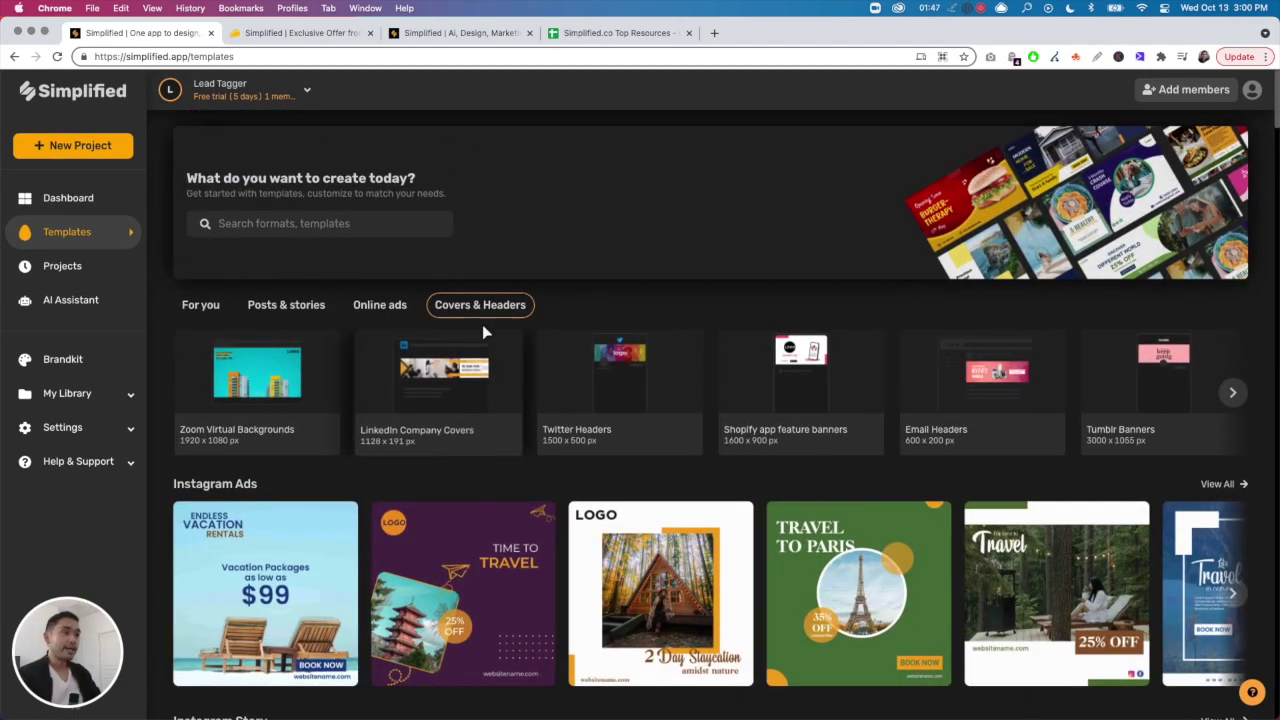
scroll(355, 420, "down", 3)
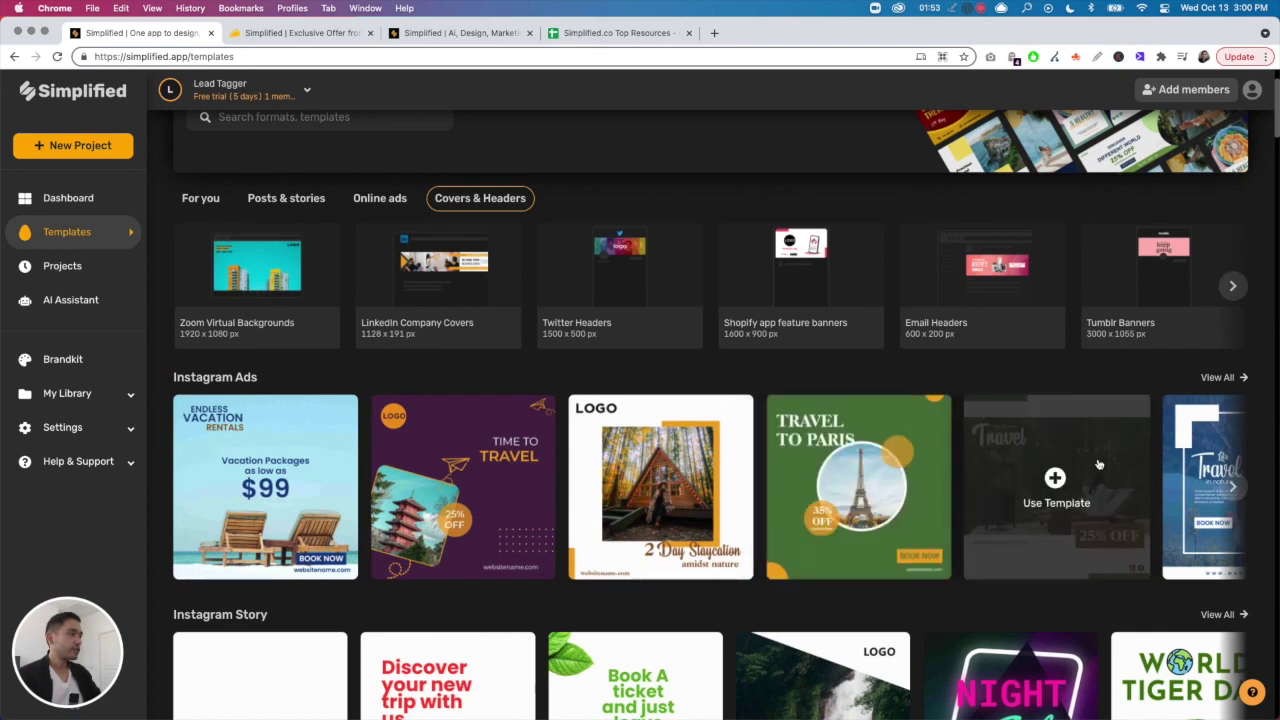
Start a design from the Travel to Paris template and retype the heading as 'Travel to Paris' in Alex Brush
left_click(848, 482)
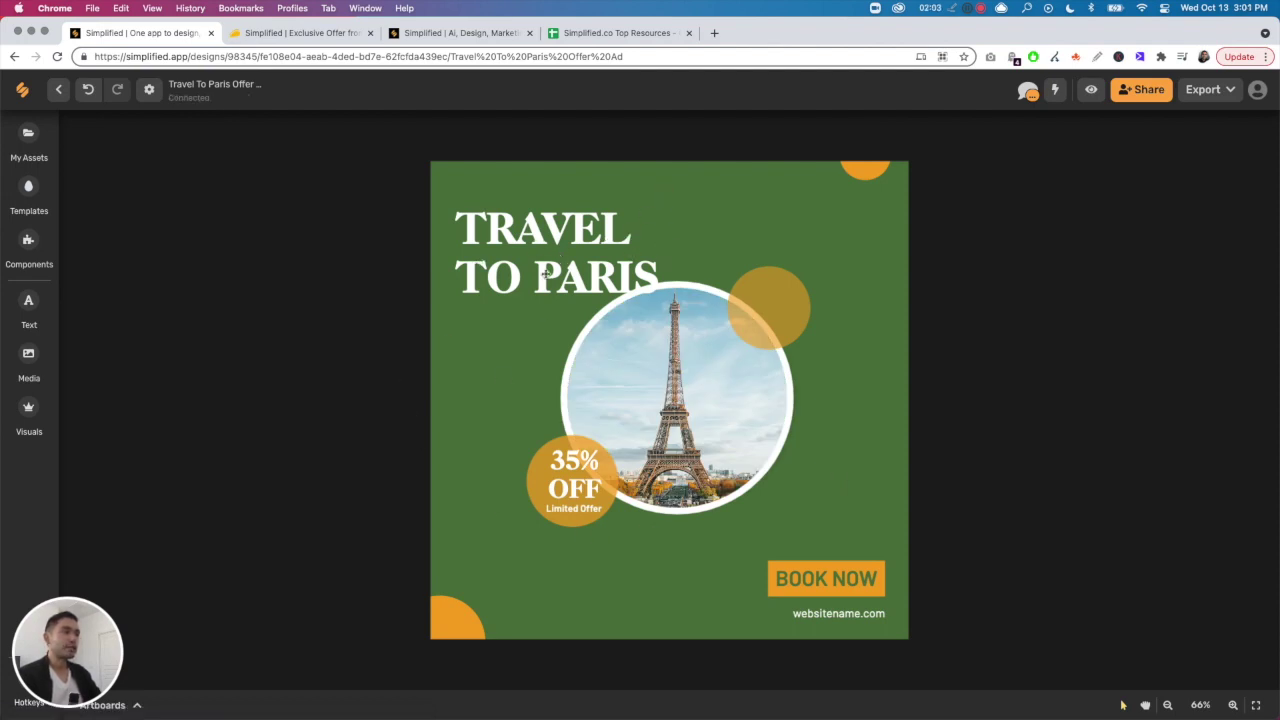
left_click(536, 336)
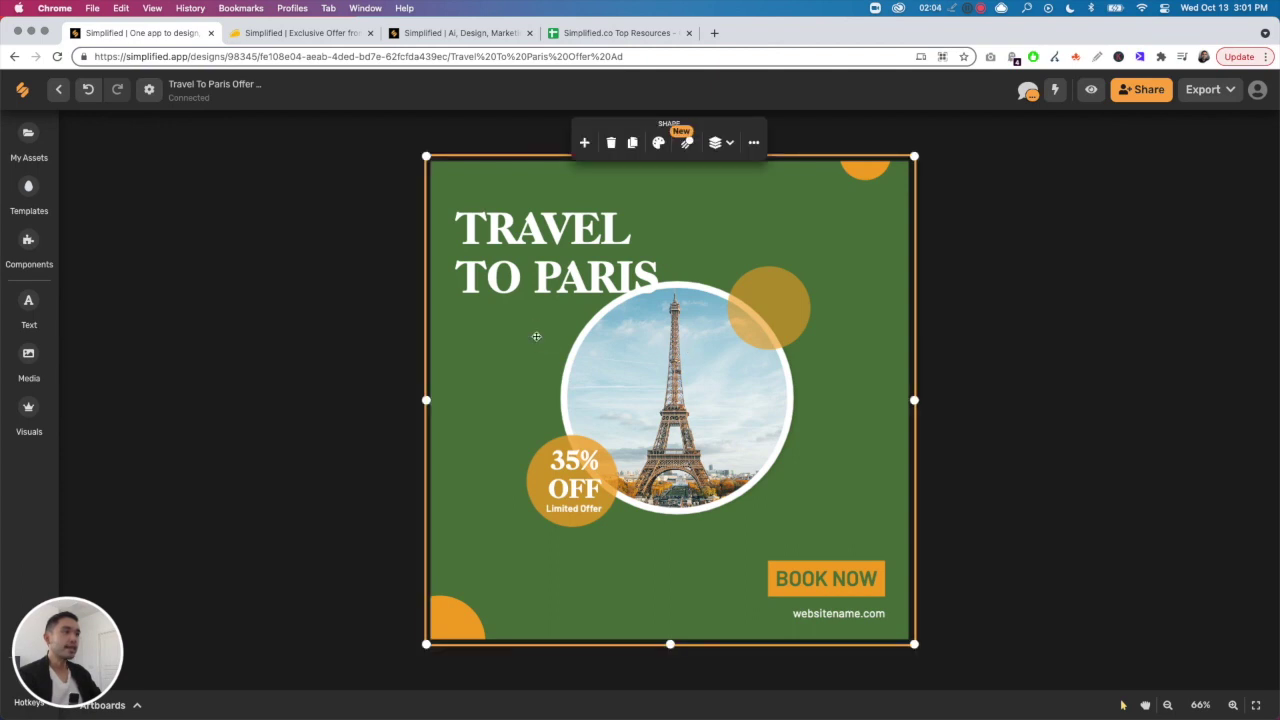
left_click(576, 243)
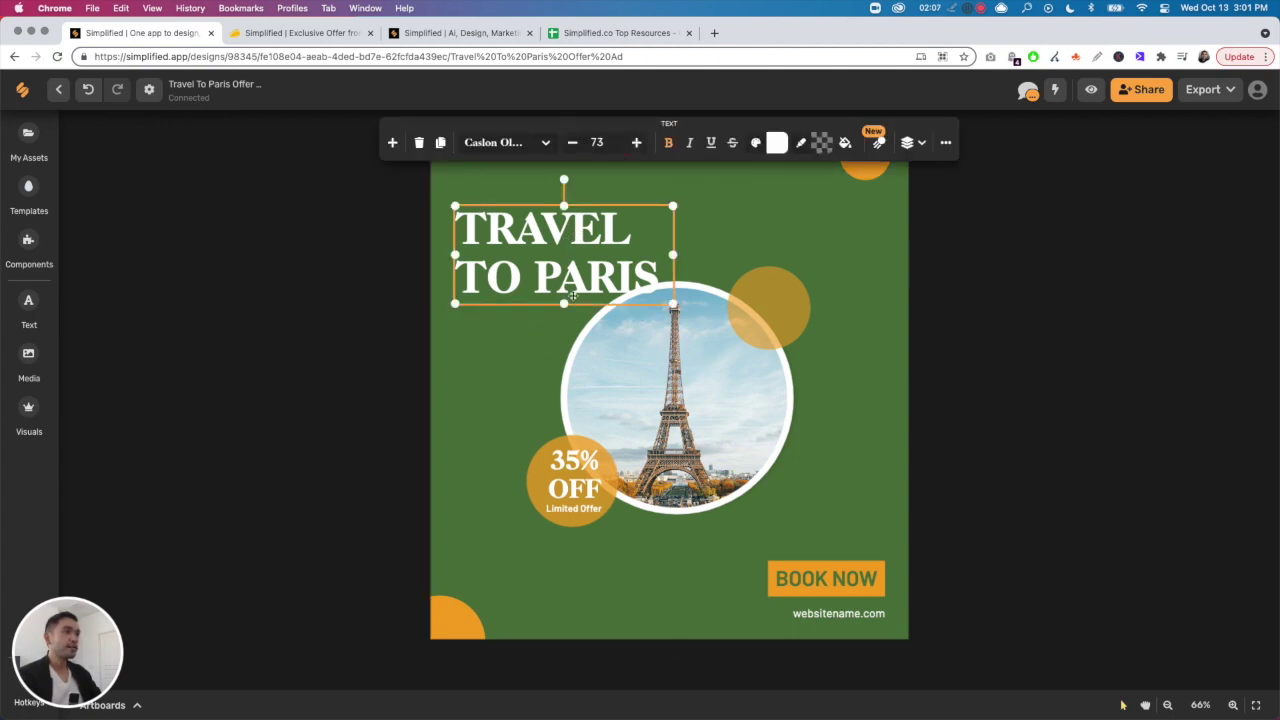
left_click(546, 146)
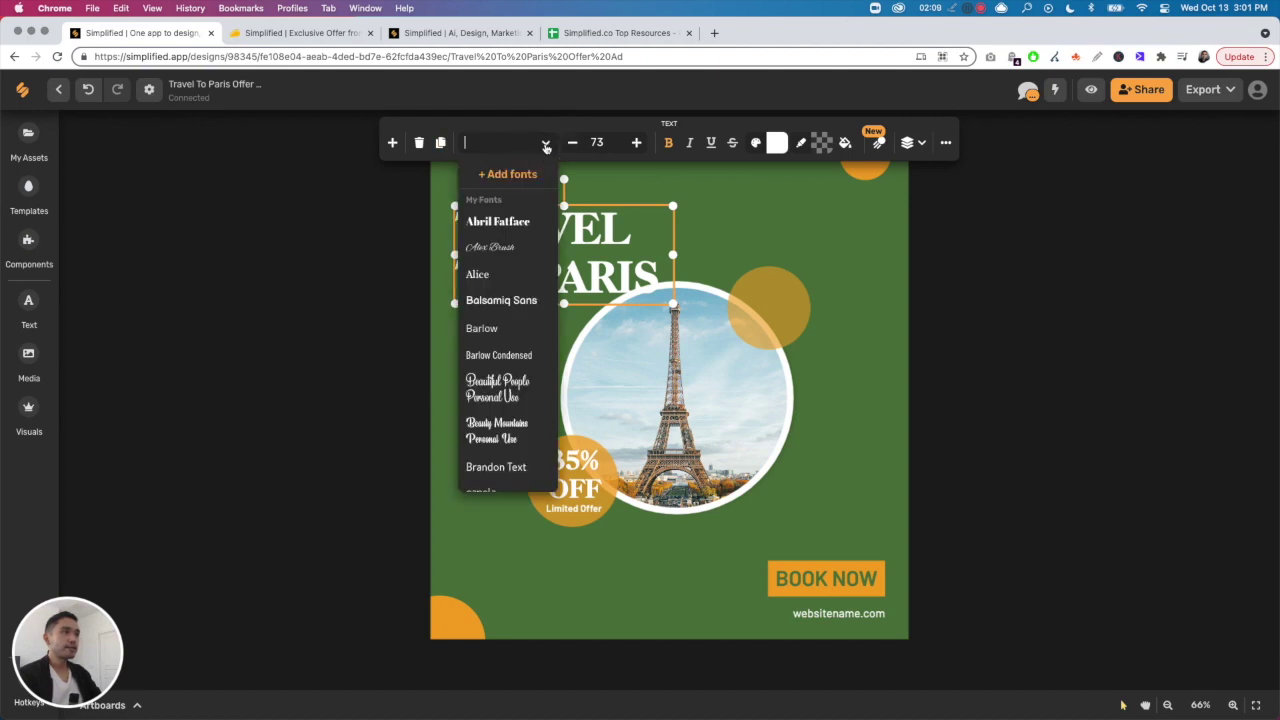
left_click(516, 246)
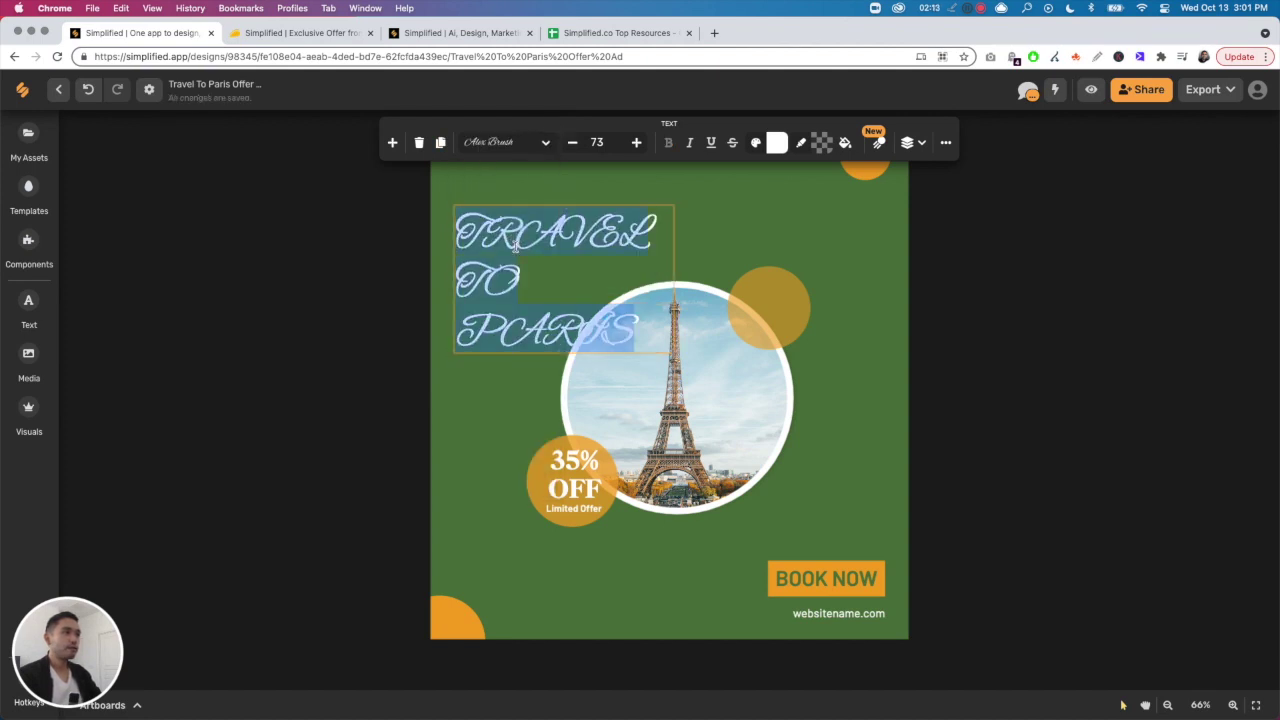
type("Travel to ")
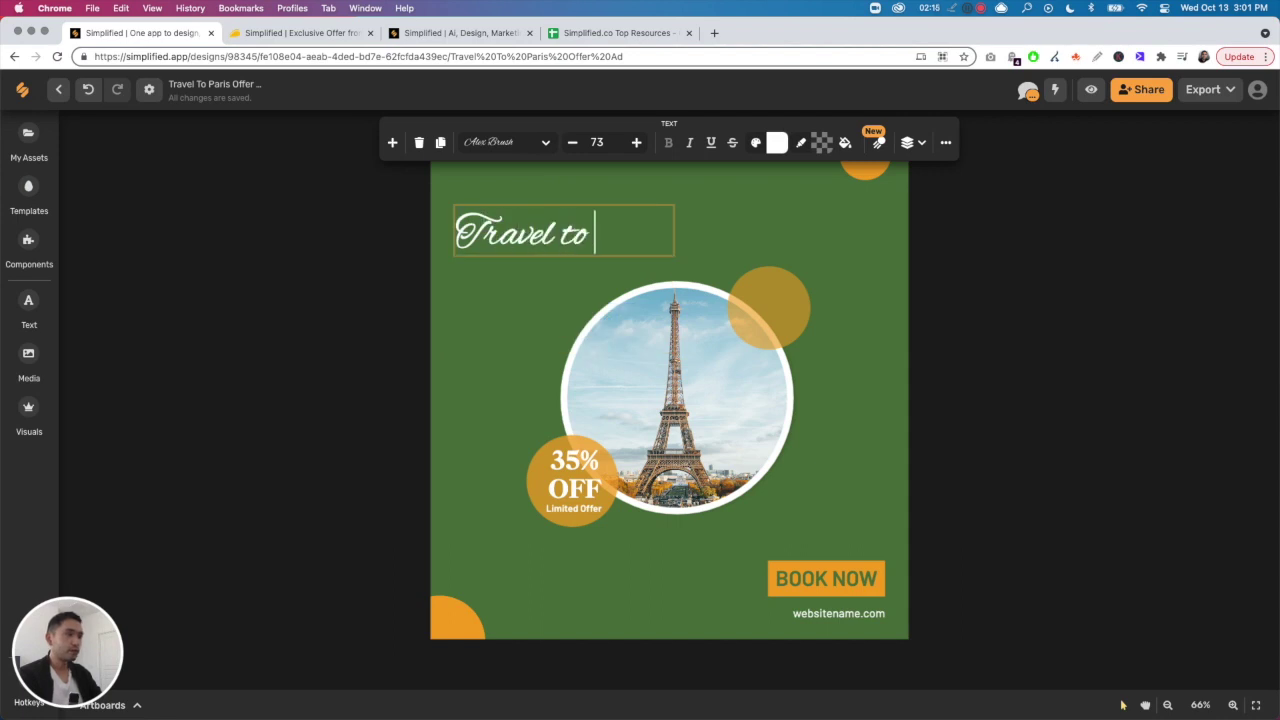
type("Paris")
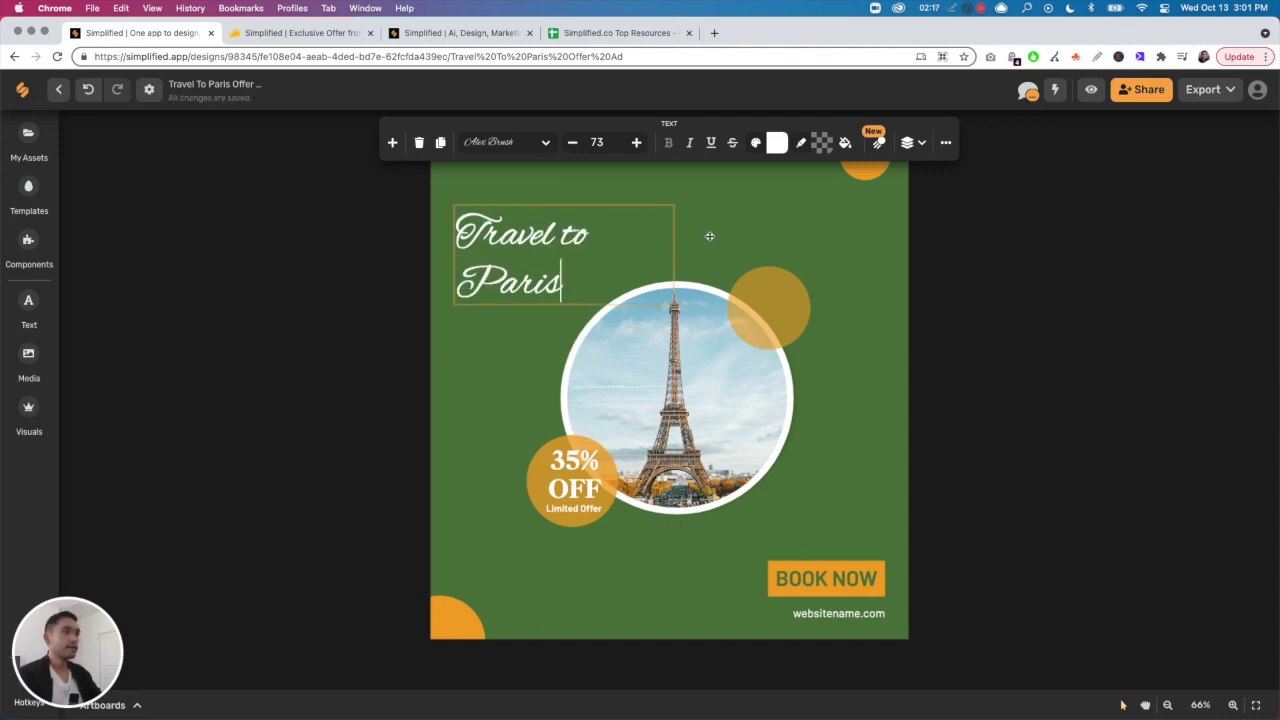
Raise the headline to size 93, enlarge its box, and move it slightly higher
key("ctrl+a")
left_click(636, 142)
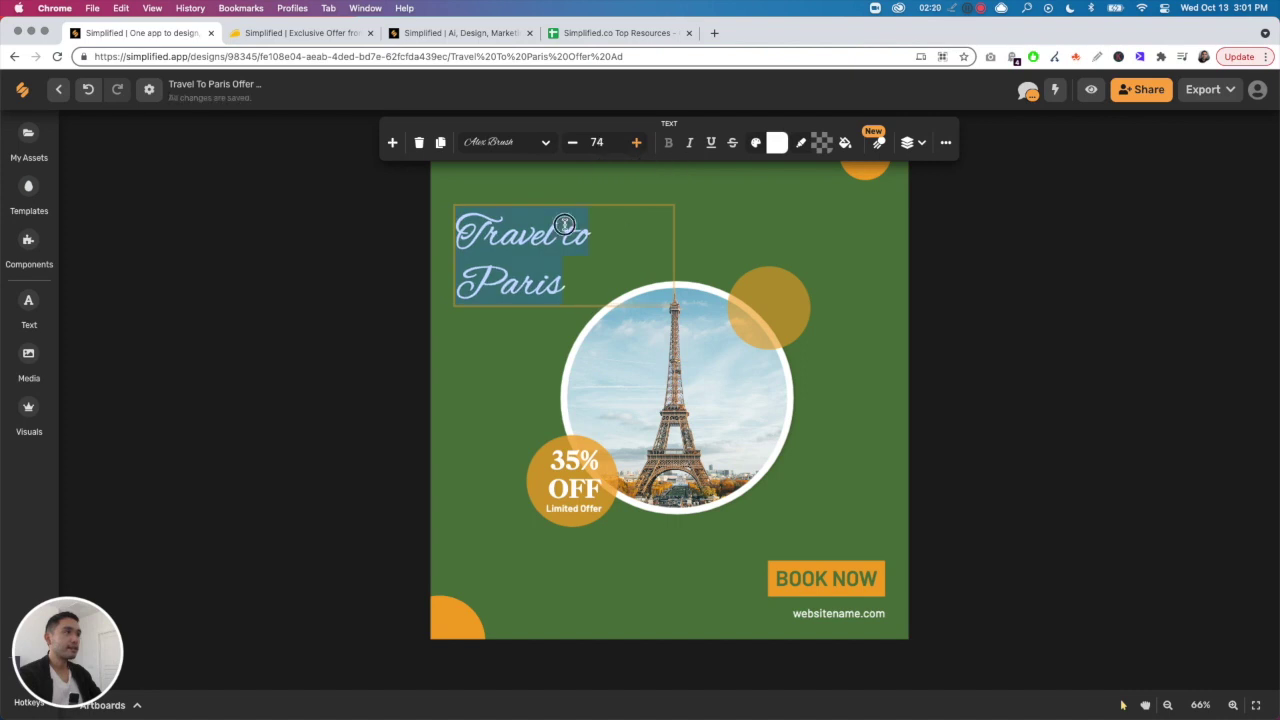
left_click(511, 349)
left_click(510, 264)
left_click_drag(682, 307, 735, 331)
left_click_drag(549, 317, 564, 297)
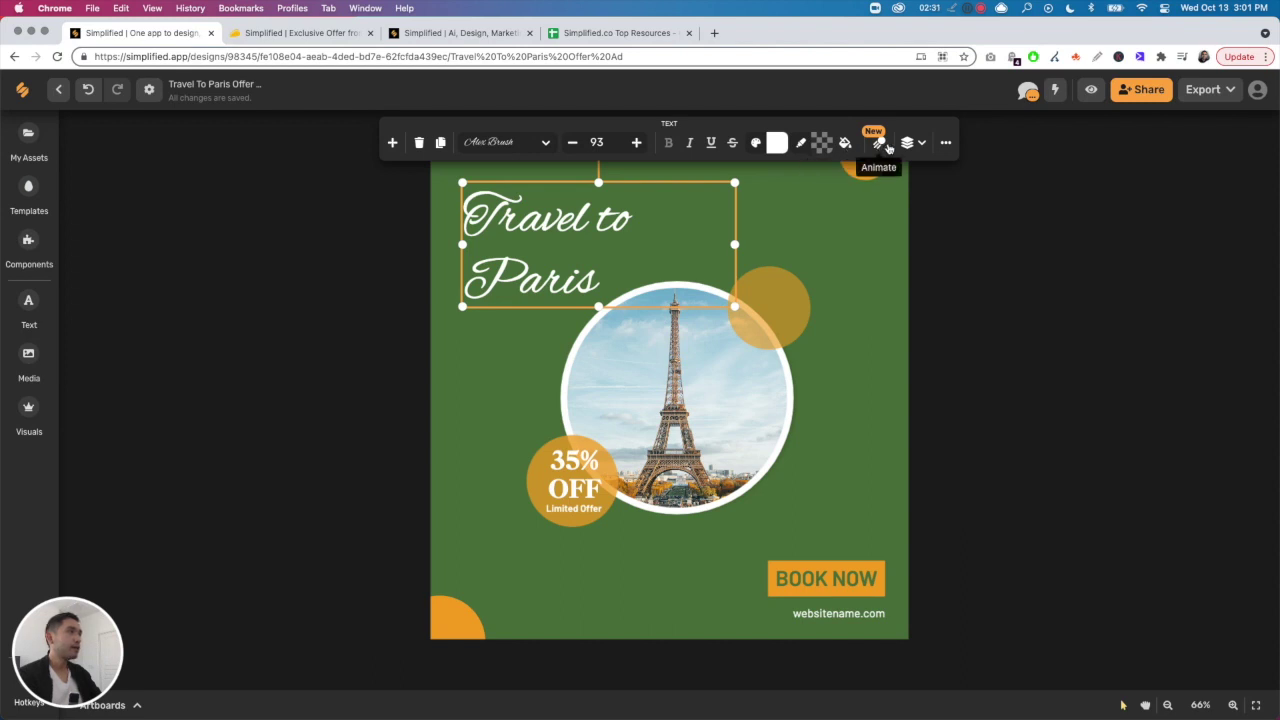
left_click(944, 146)
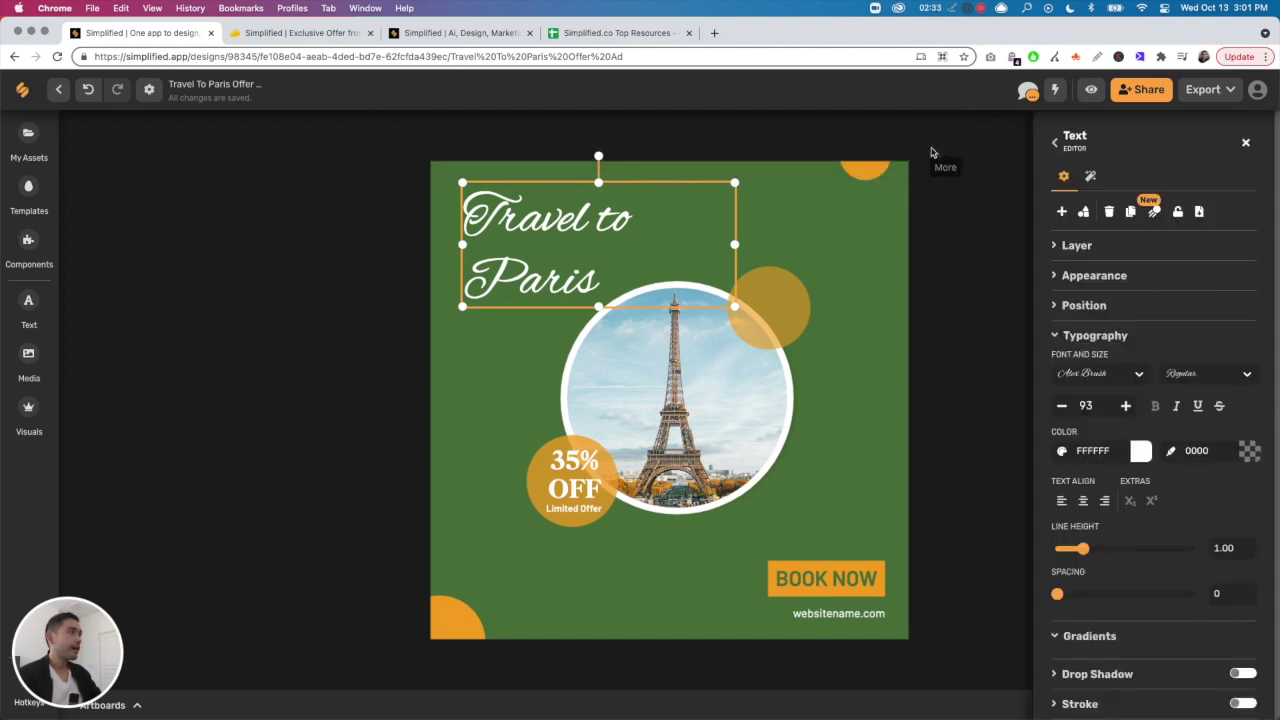
Expand the headline's Layer, Appearance and Position sections and scroll through their details
left_click(1058, 248)
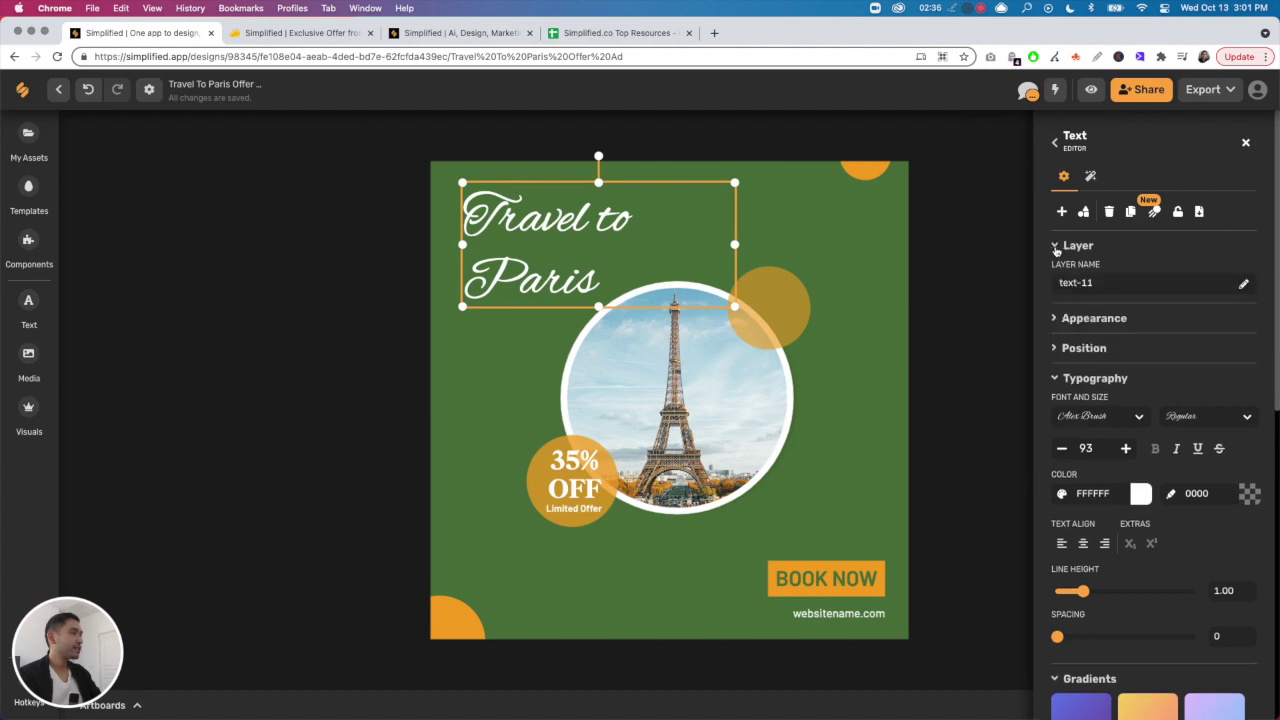
left_click(1056, 324)
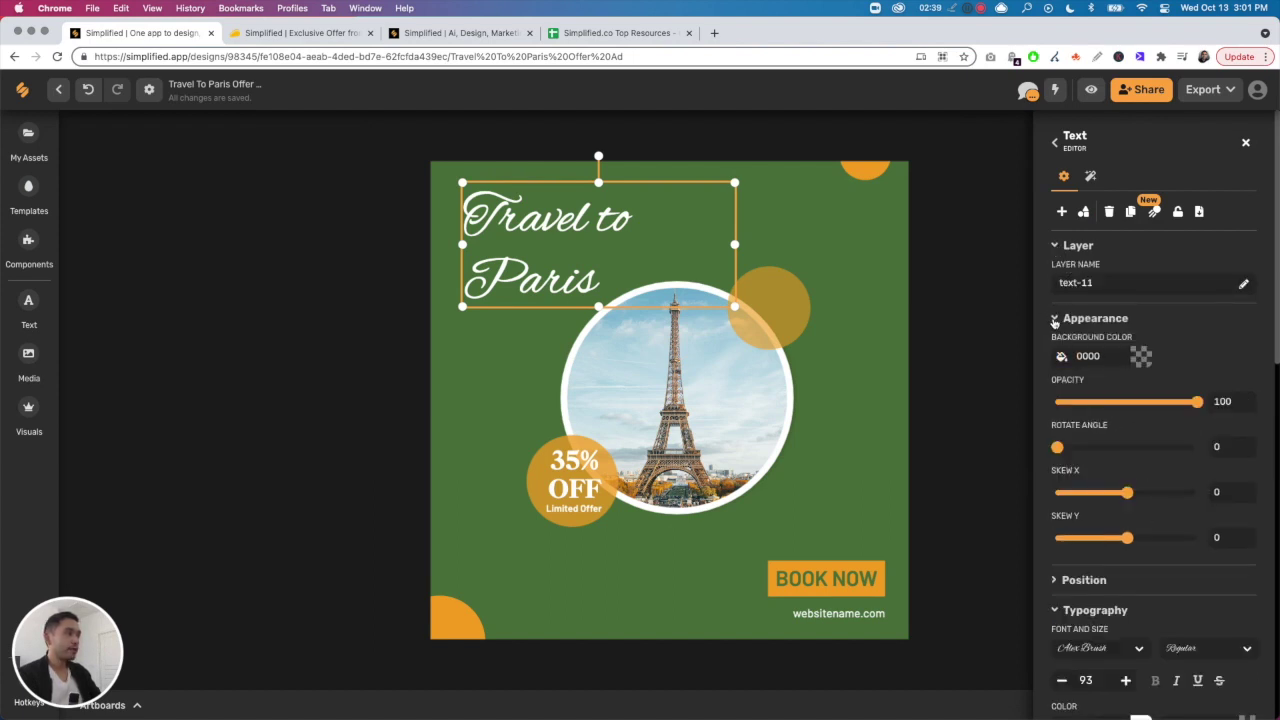
scroll(1067, 459, "down", 3)
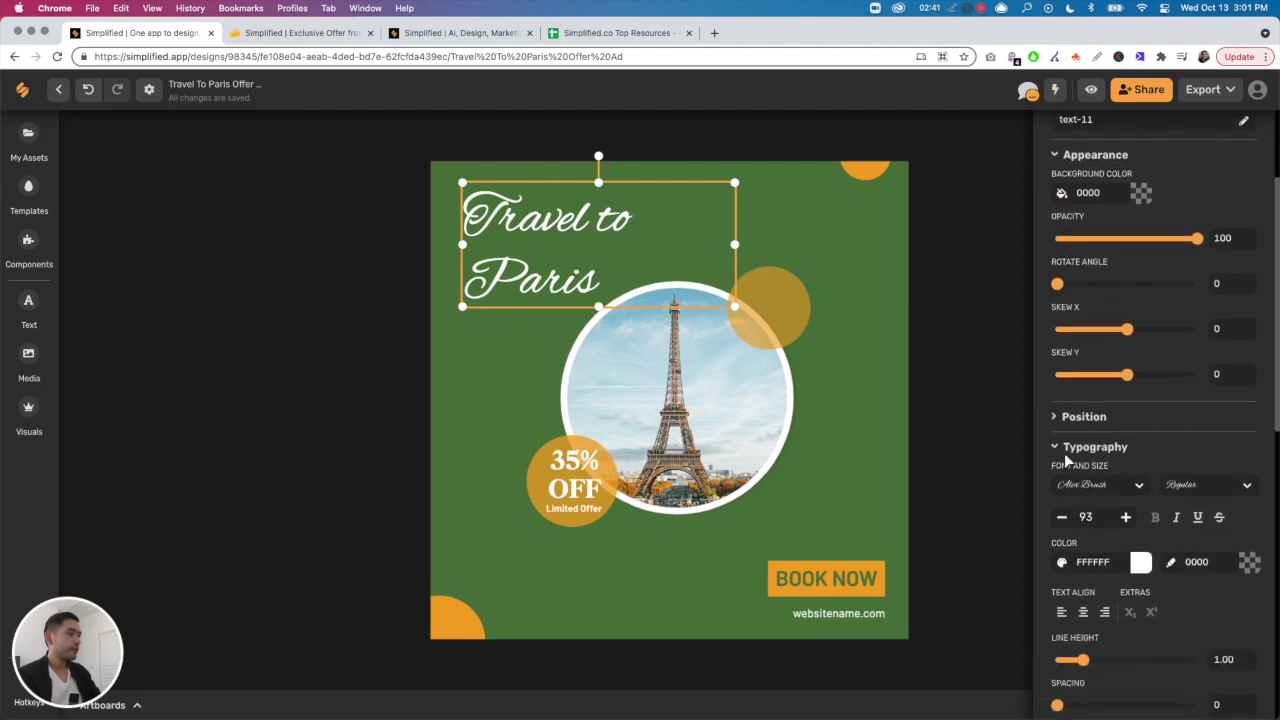
left_click(1055, 420)
scroll(1164, 393, "down", 1)
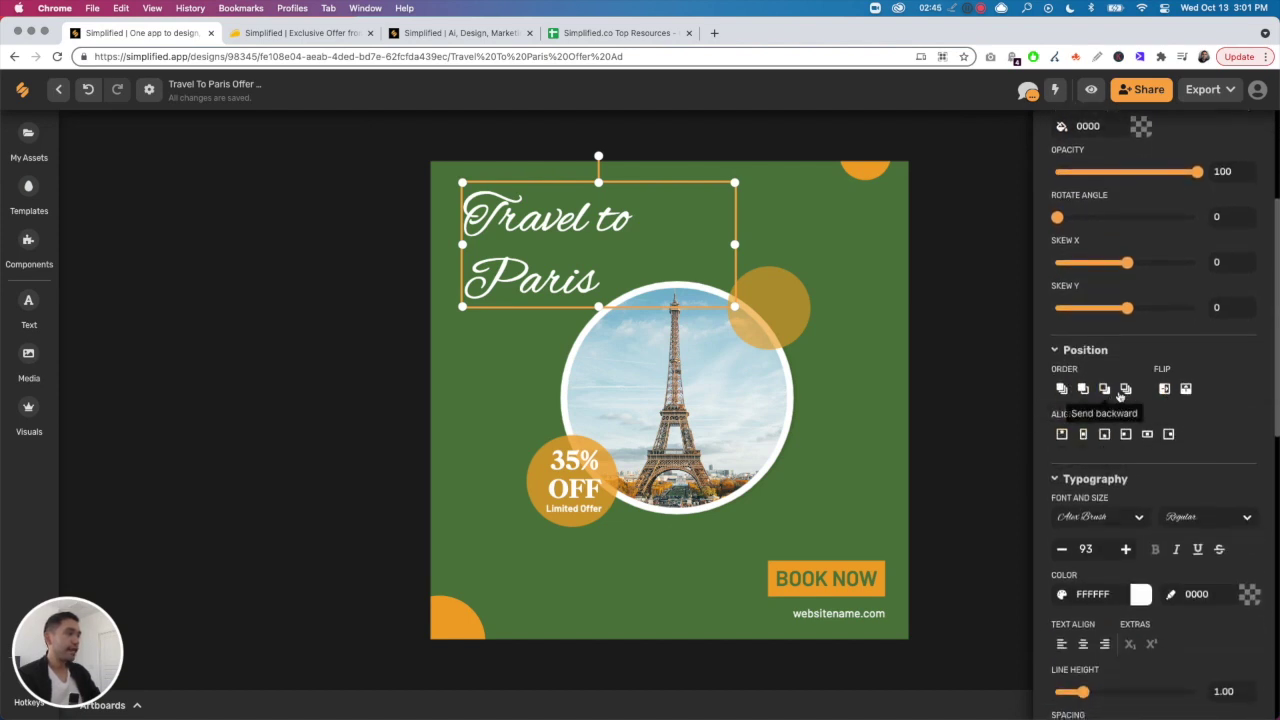
scroll(1083, 385, "down", 2)
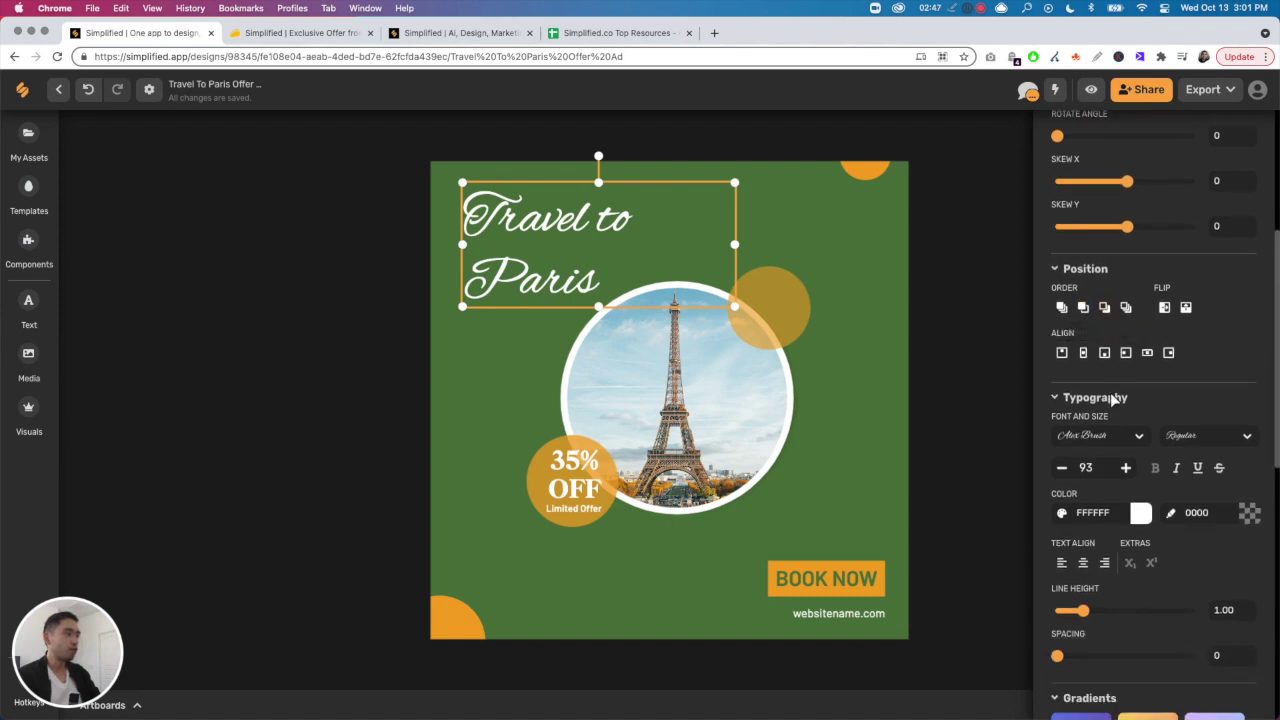
scroll(1106, 428, "down", 3)
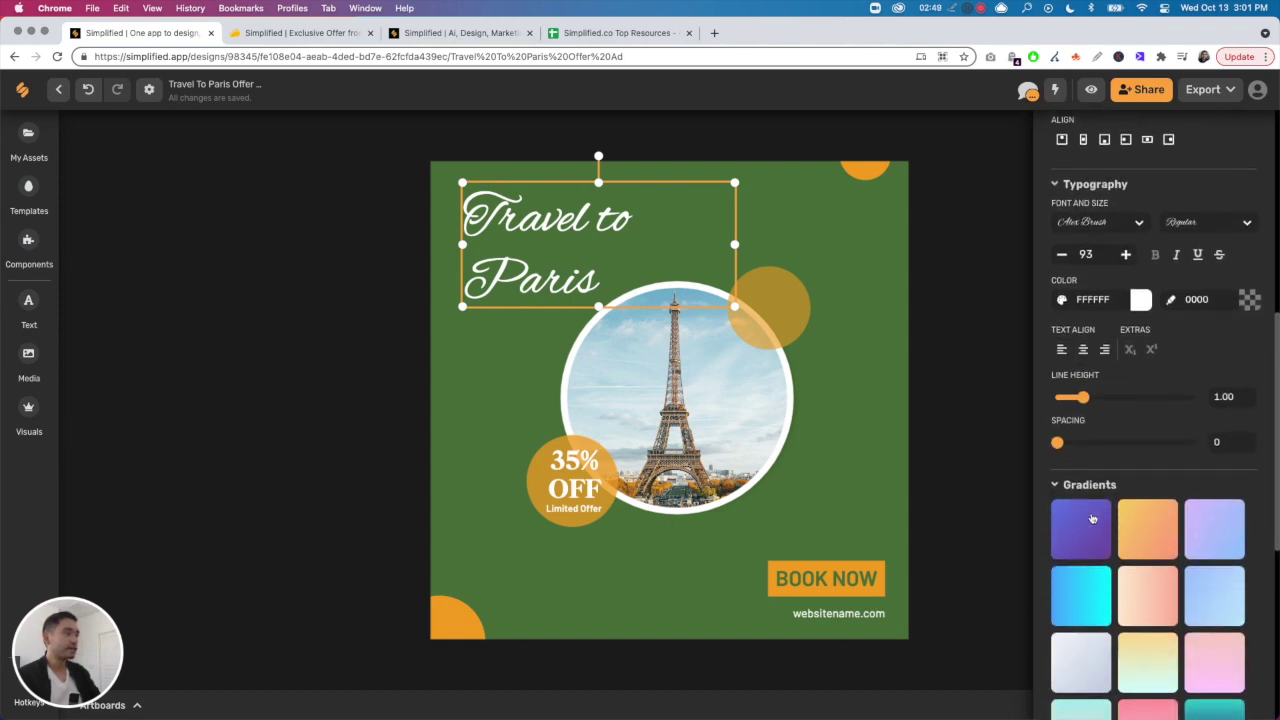
scroll(1153, 533, "down", 2)
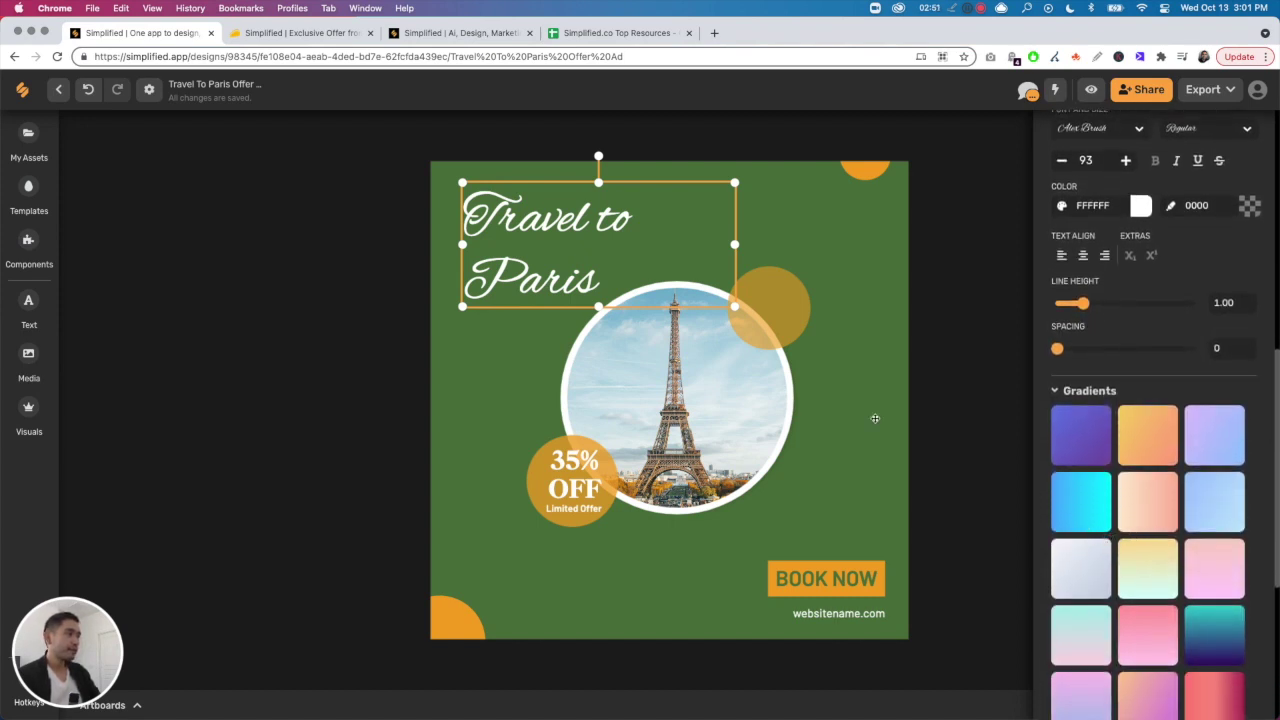
Shift the green shape aside, try Plum Plate, Sunny Morning and Lady Lips, and settle on Rare Wind
left_click(845, 236)
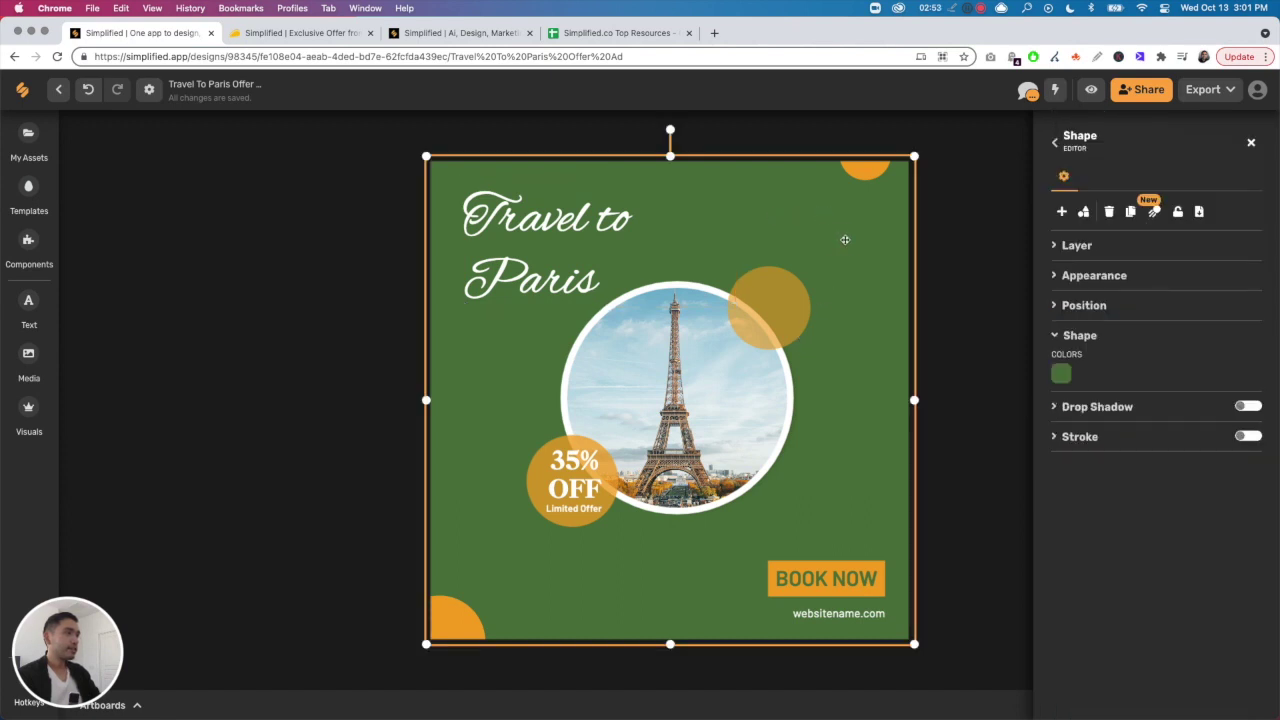
left_click_drag(845, 240, 799, 239)
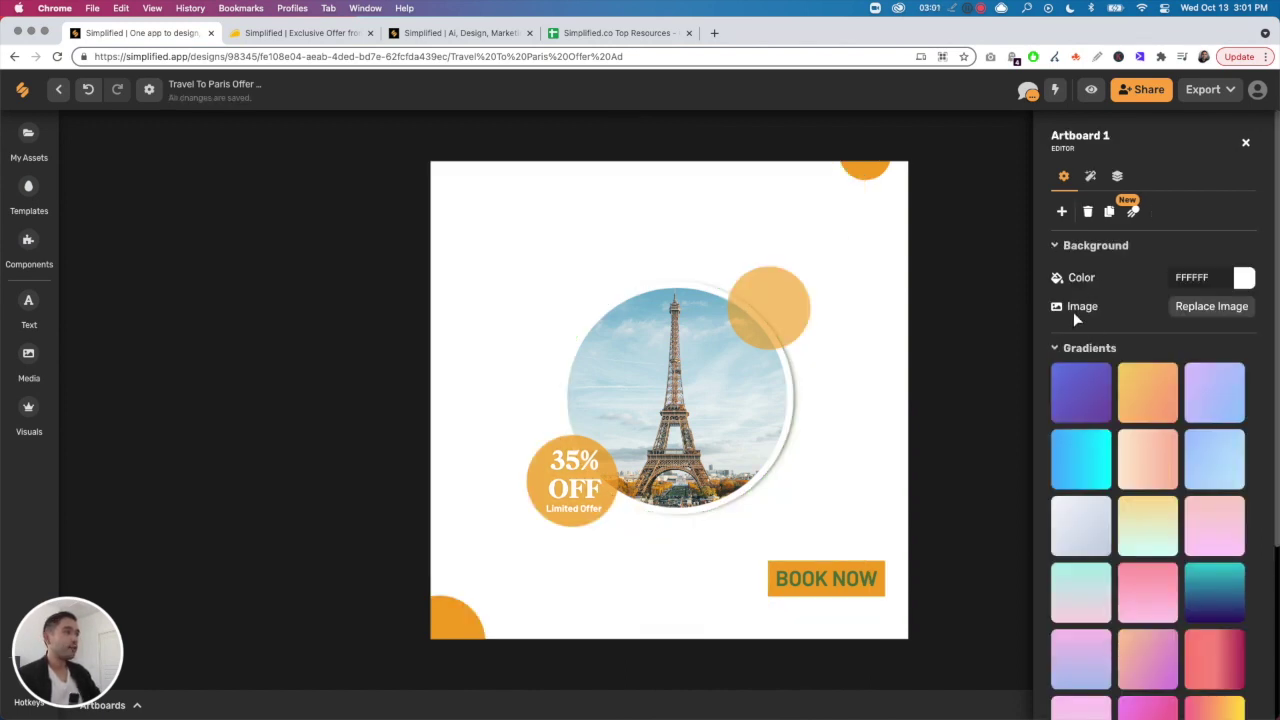
left_click(1078, 400)
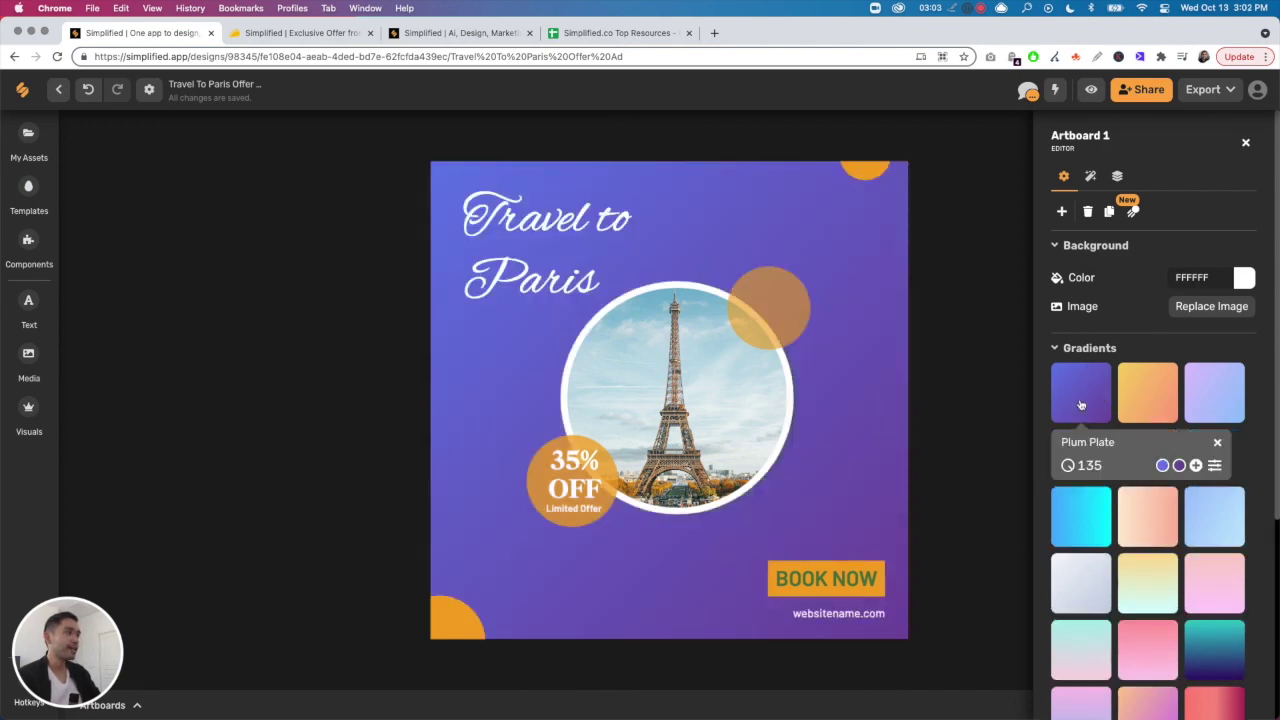
left_click(1126, 395)
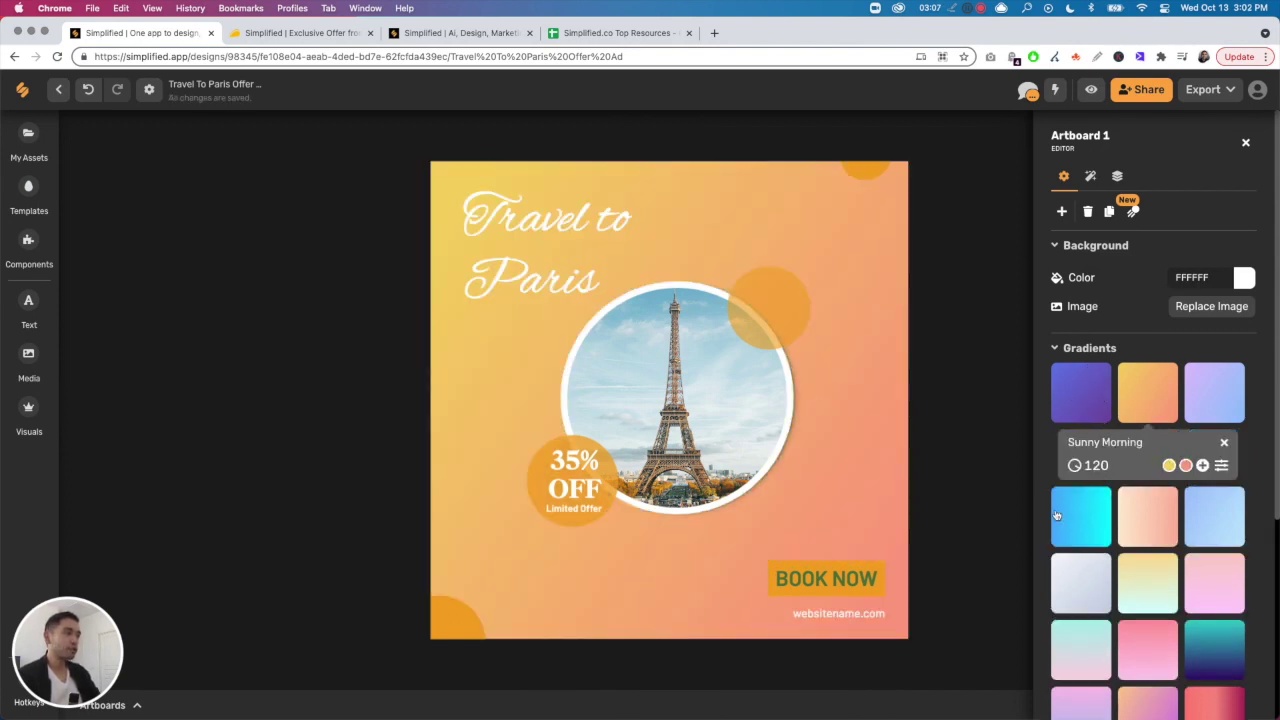
scroll(1060, 515, "down", 3)
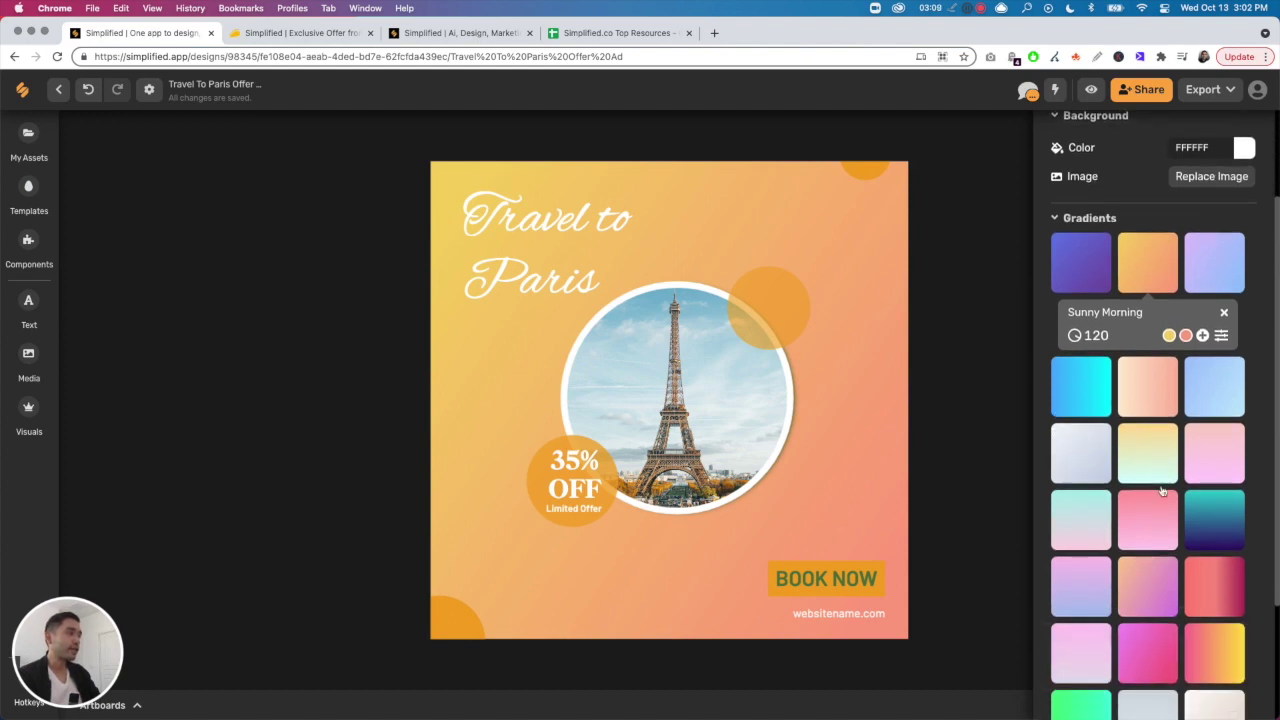
left_click(1148, 509)
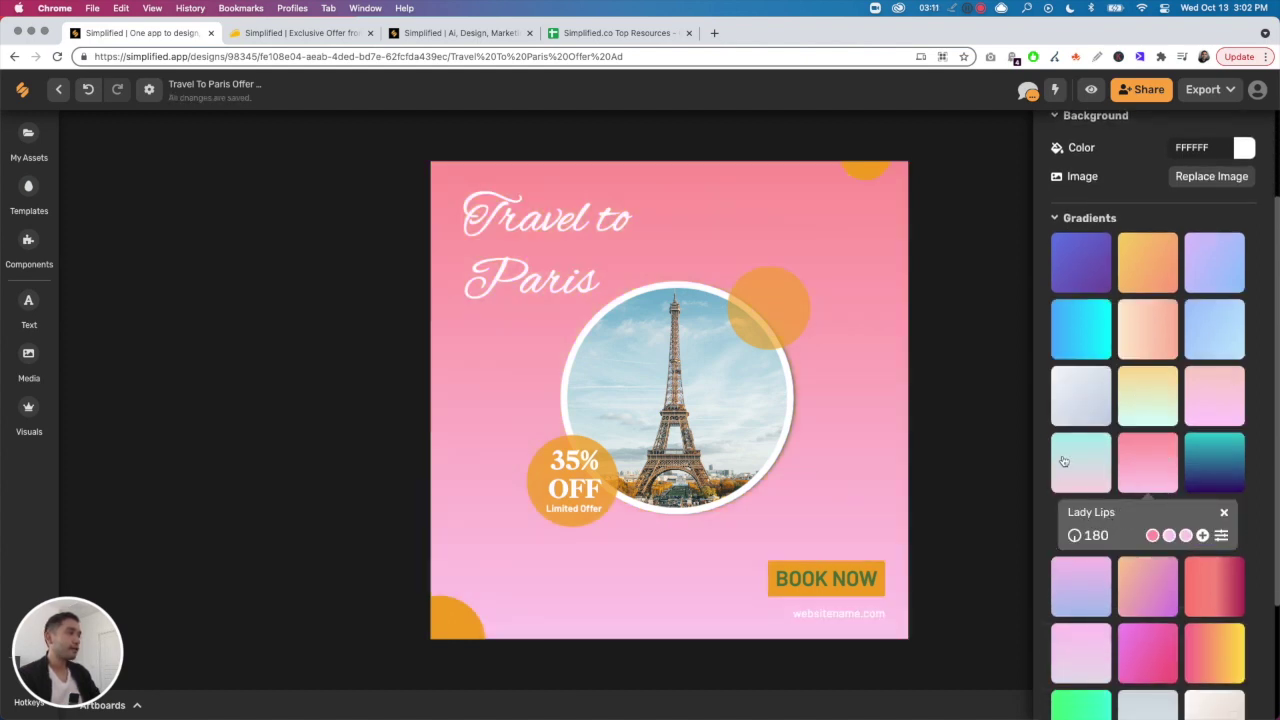
left_click(1066, 462)
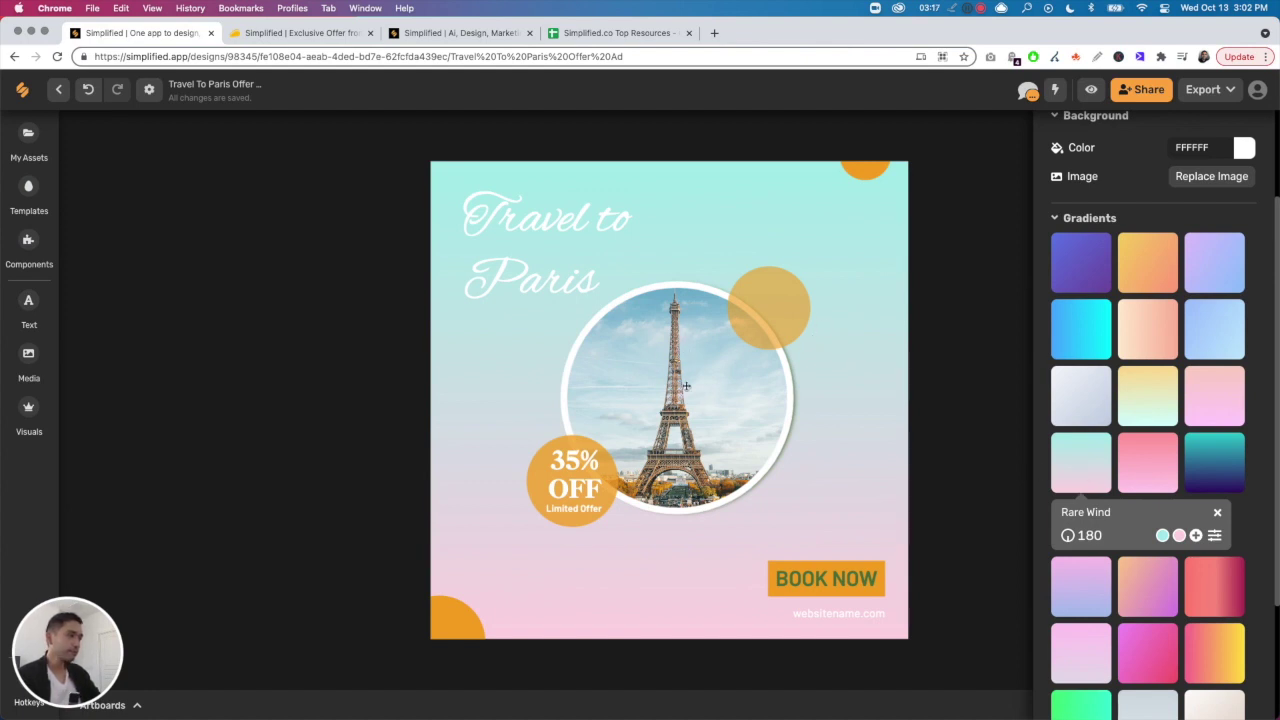
Delete the websitename.com text and drag the grouped BOOK NOW button lower toward the bottom-right
left_click(832, 614)
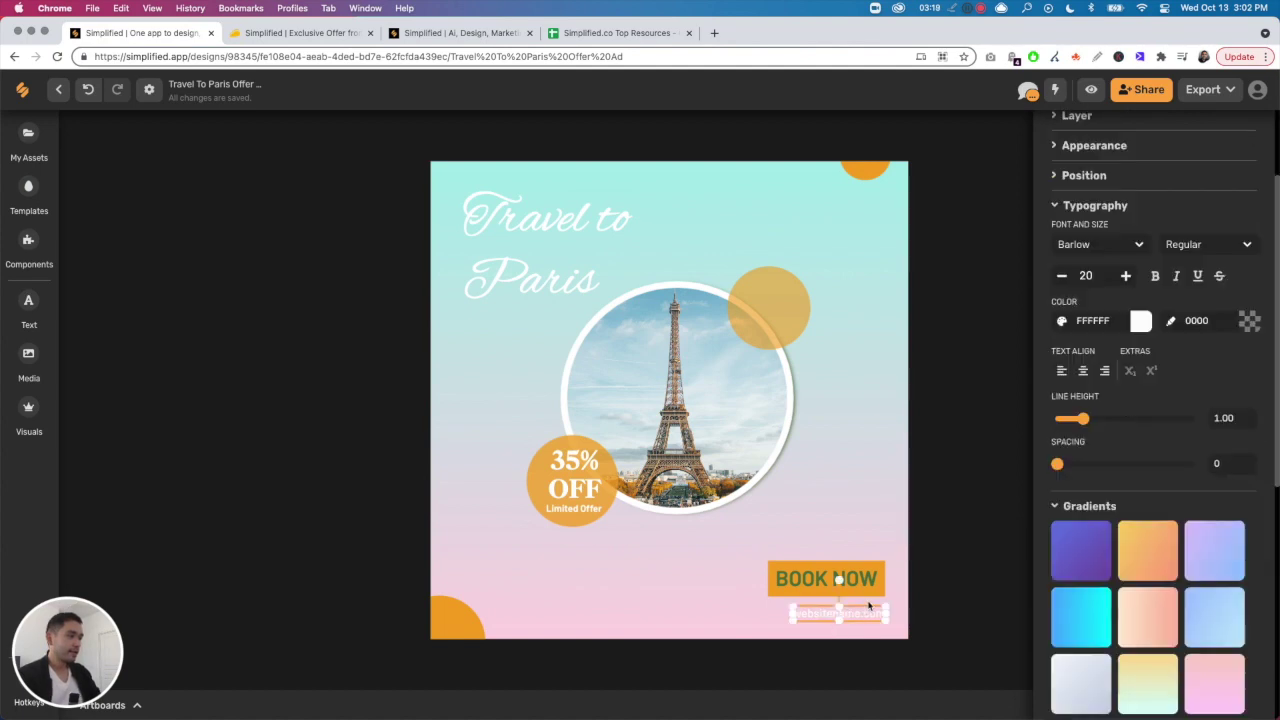
key("Delete")
left_click(848, 578)
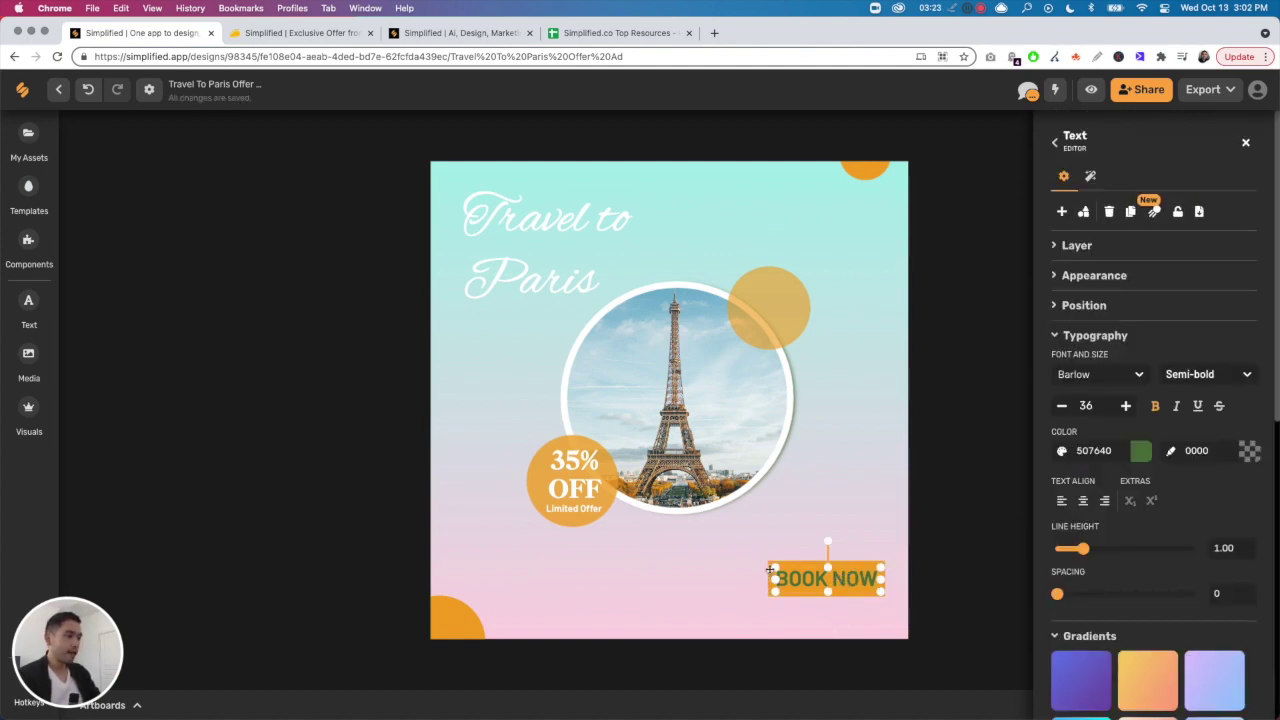
left_click(770, 569)
left_click(773, 566)
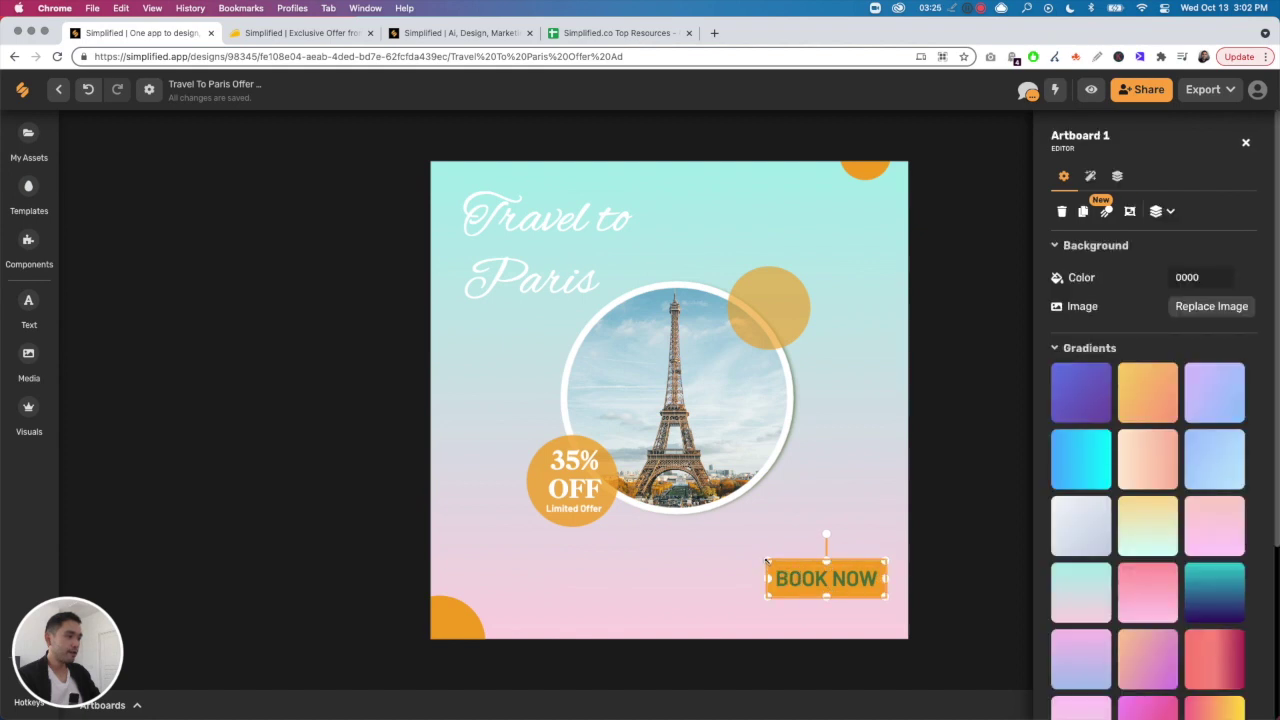
left_click_drag(813, 578, 812, 600)
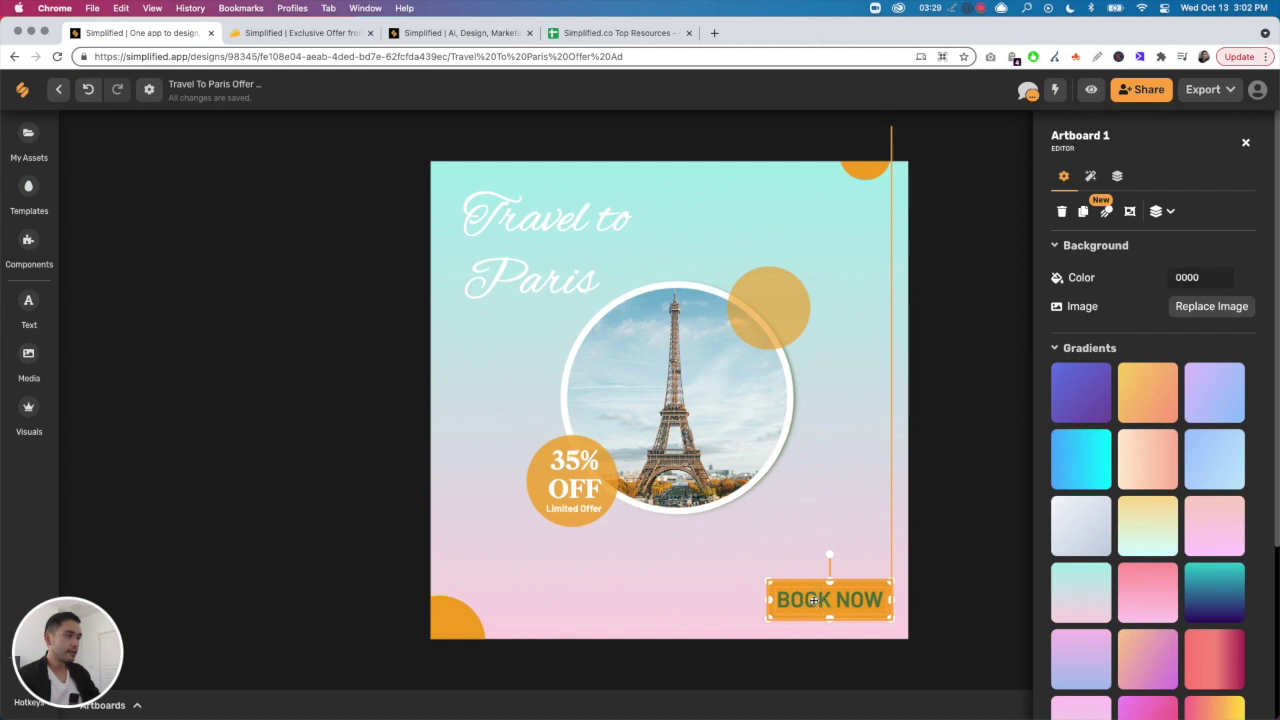
left_click(975, 528)
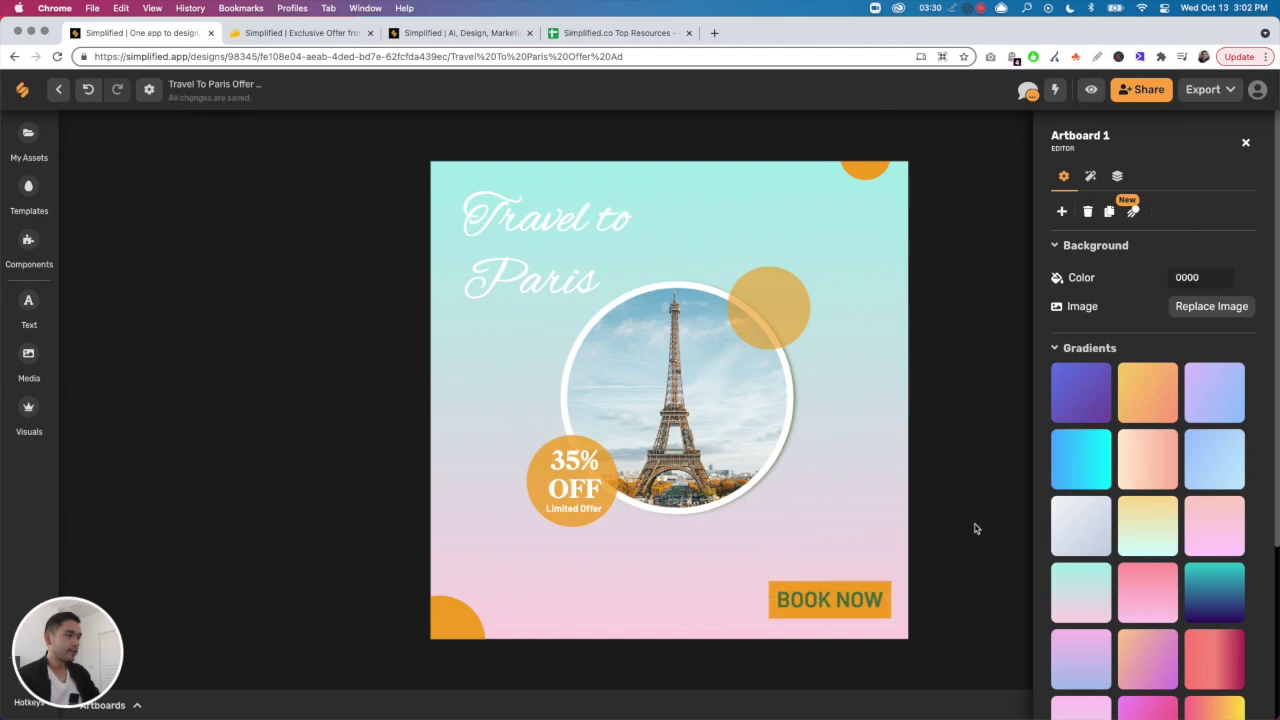
left_click(558, 291)
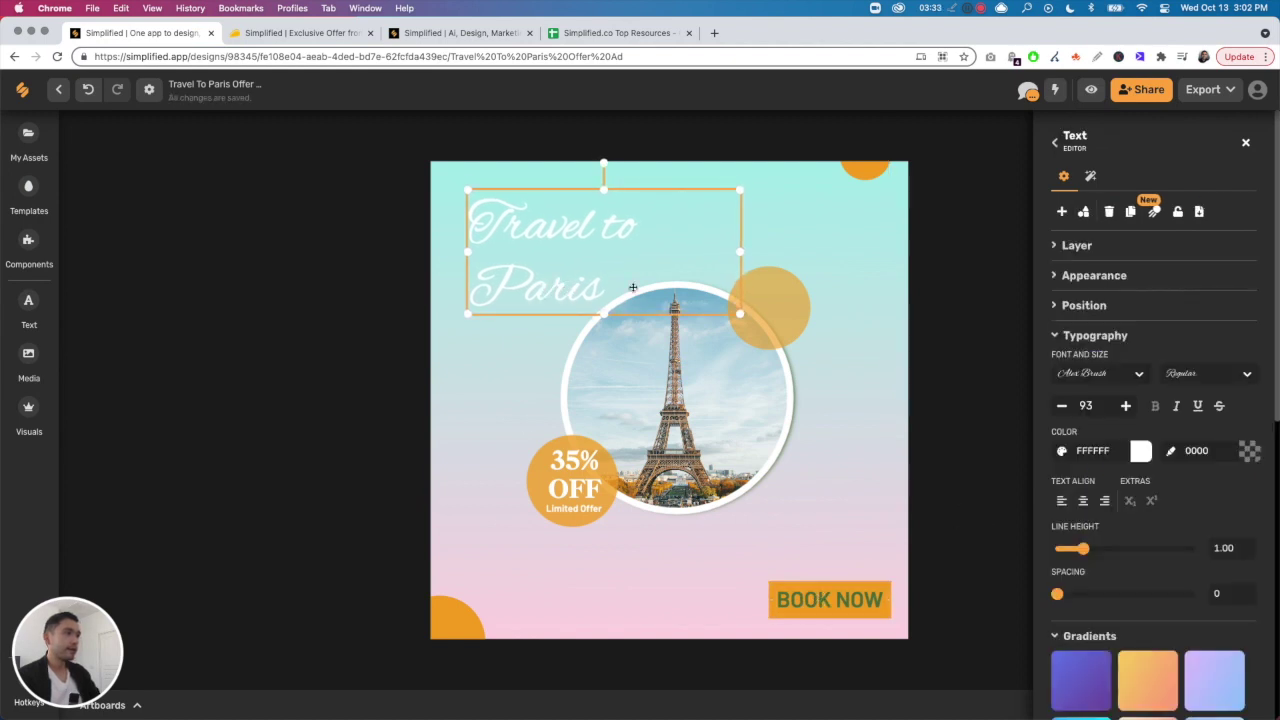
left_click(945, 285)
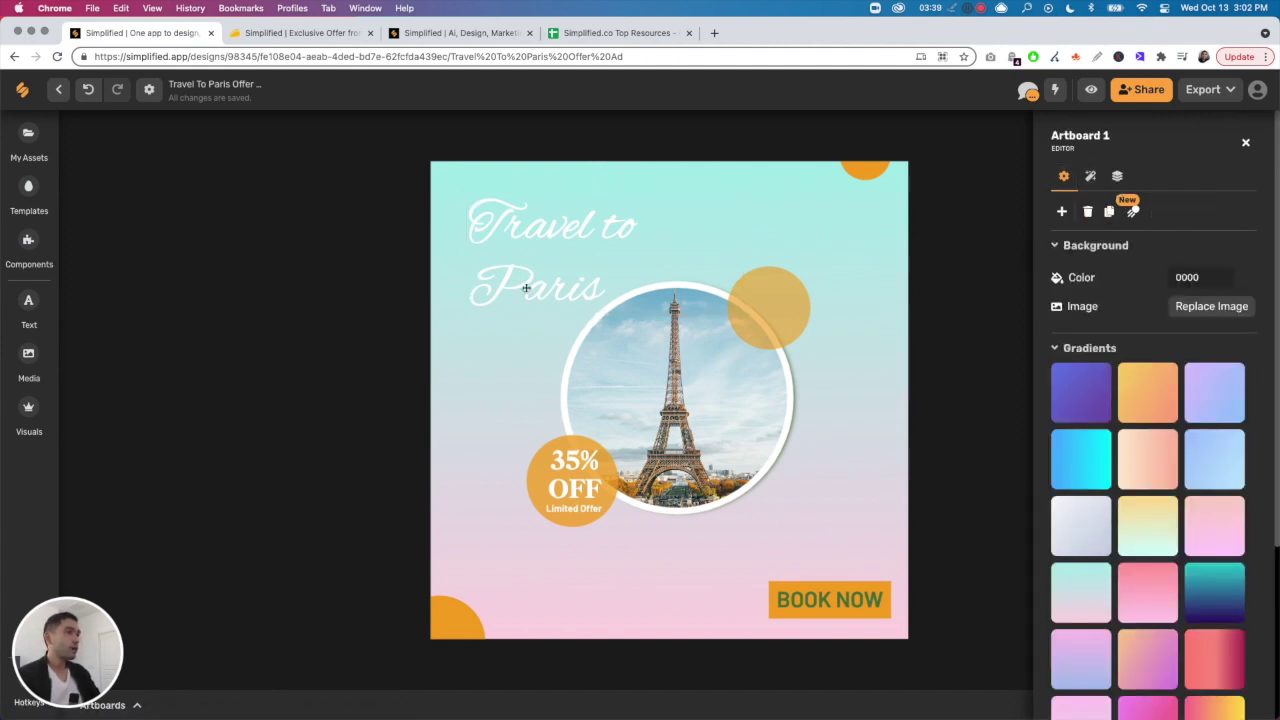
Apply the Pop animation preset to the artboard after trying Zoom
left_click(683, 354)
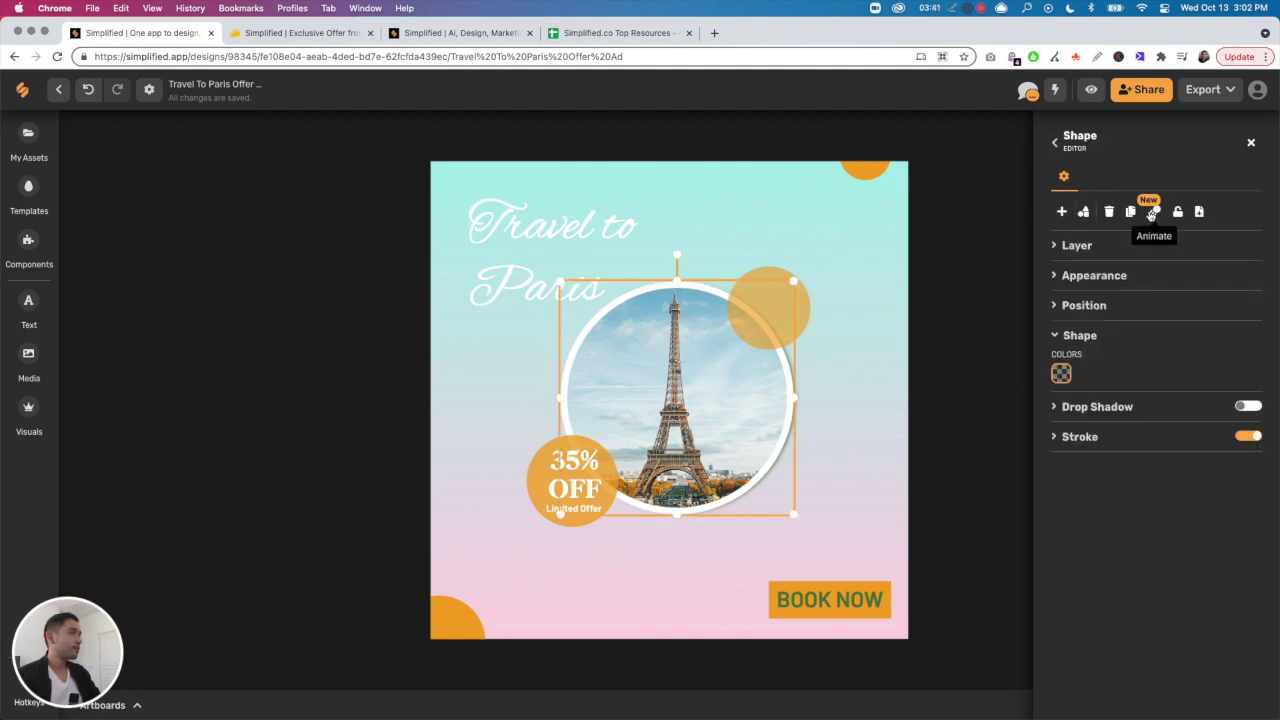
left_click(1055, 145)
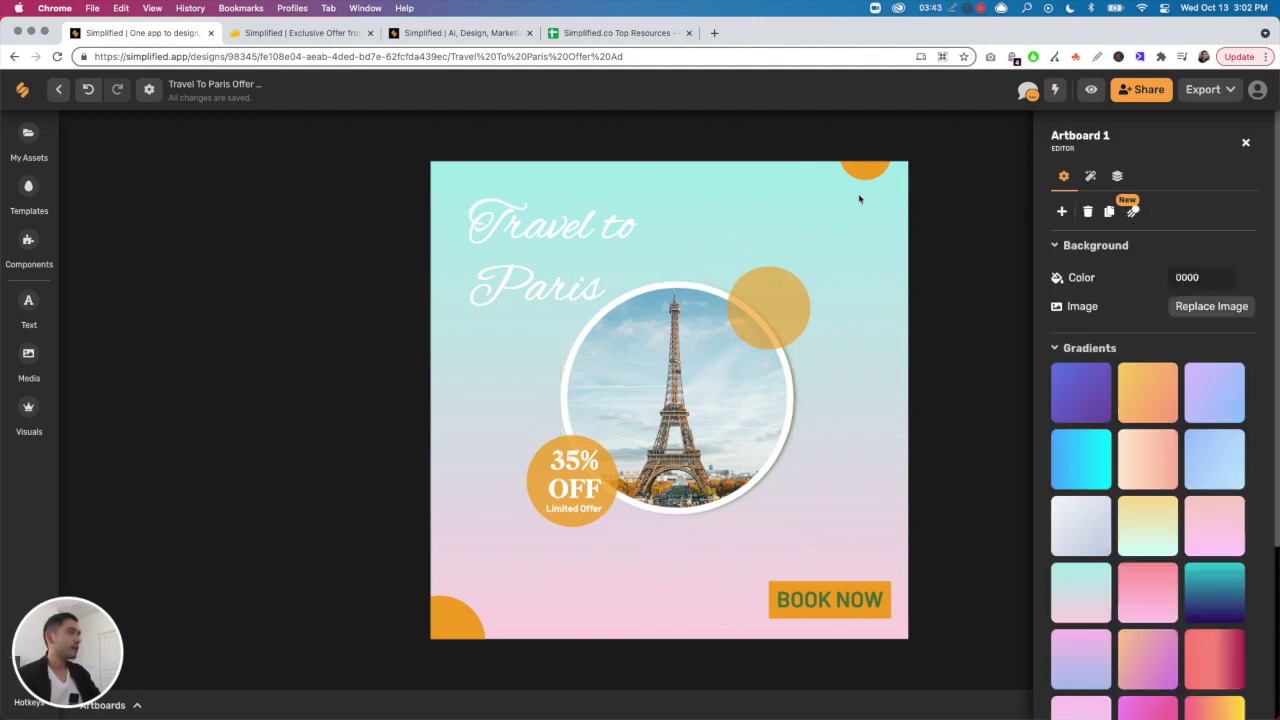
left_click(1090, 176)
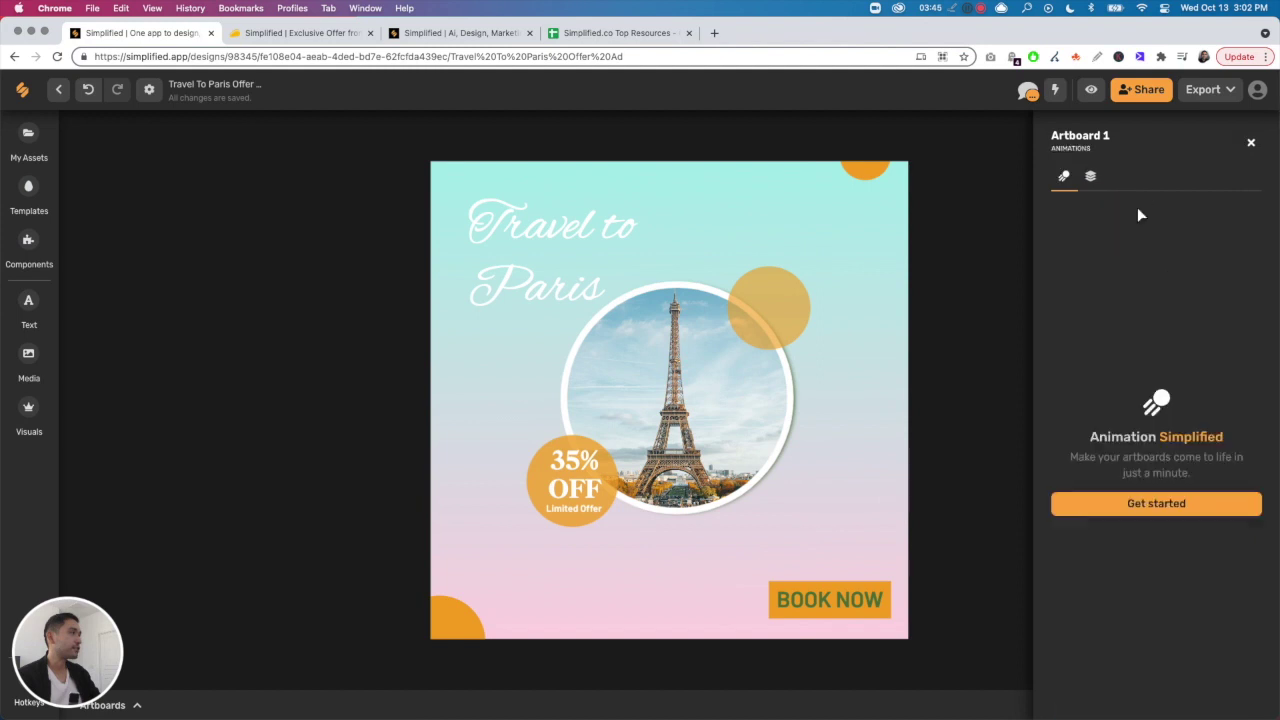
left_click(1150, 503)
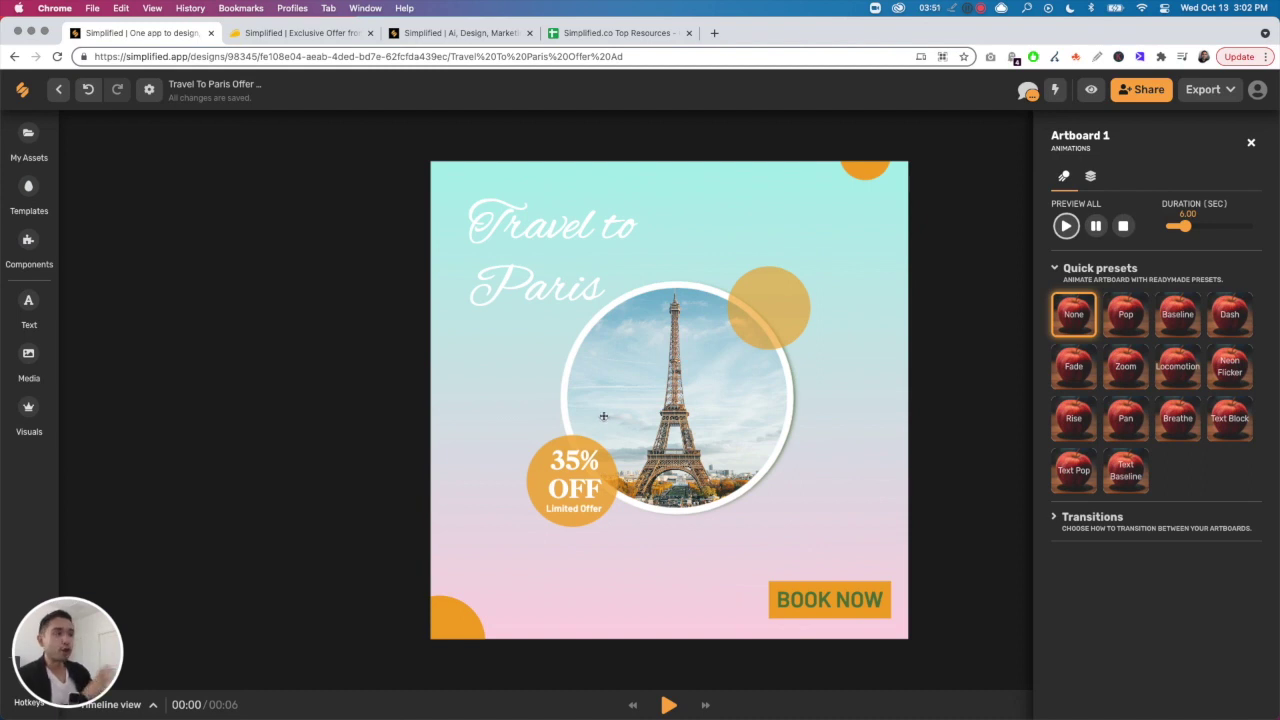
left_click(1137, 329)
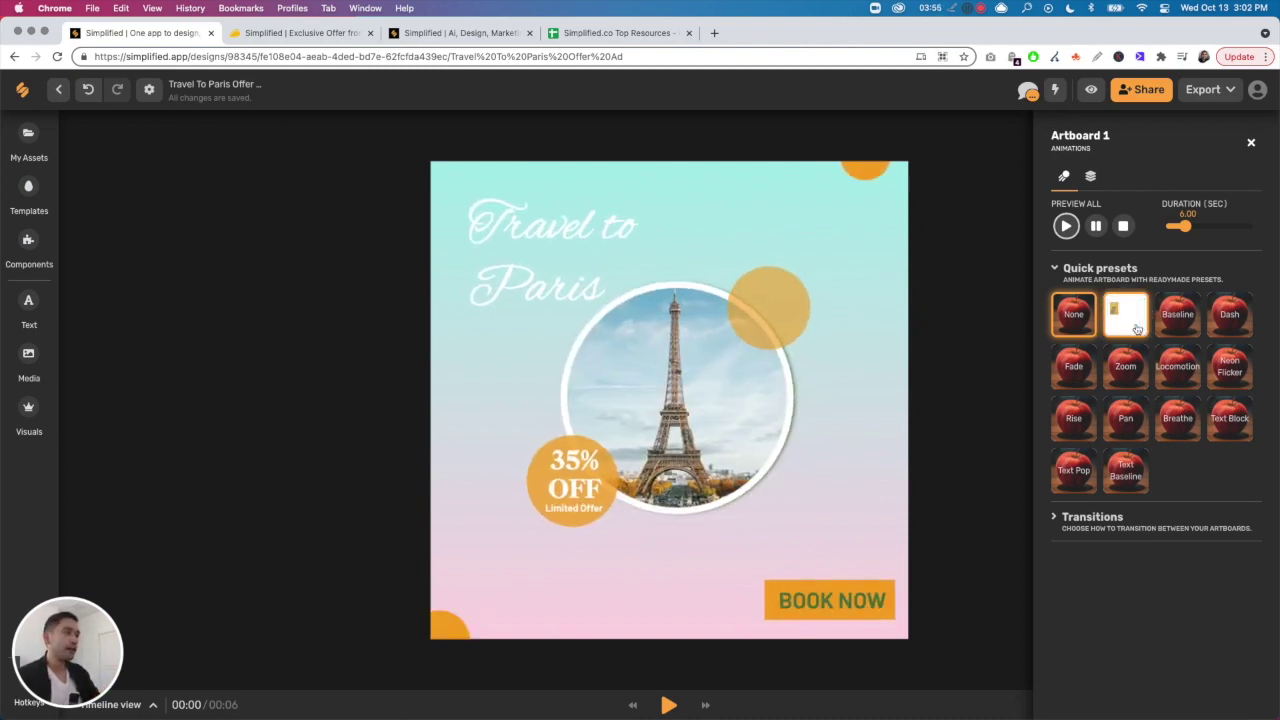
left_click(1135, 325)
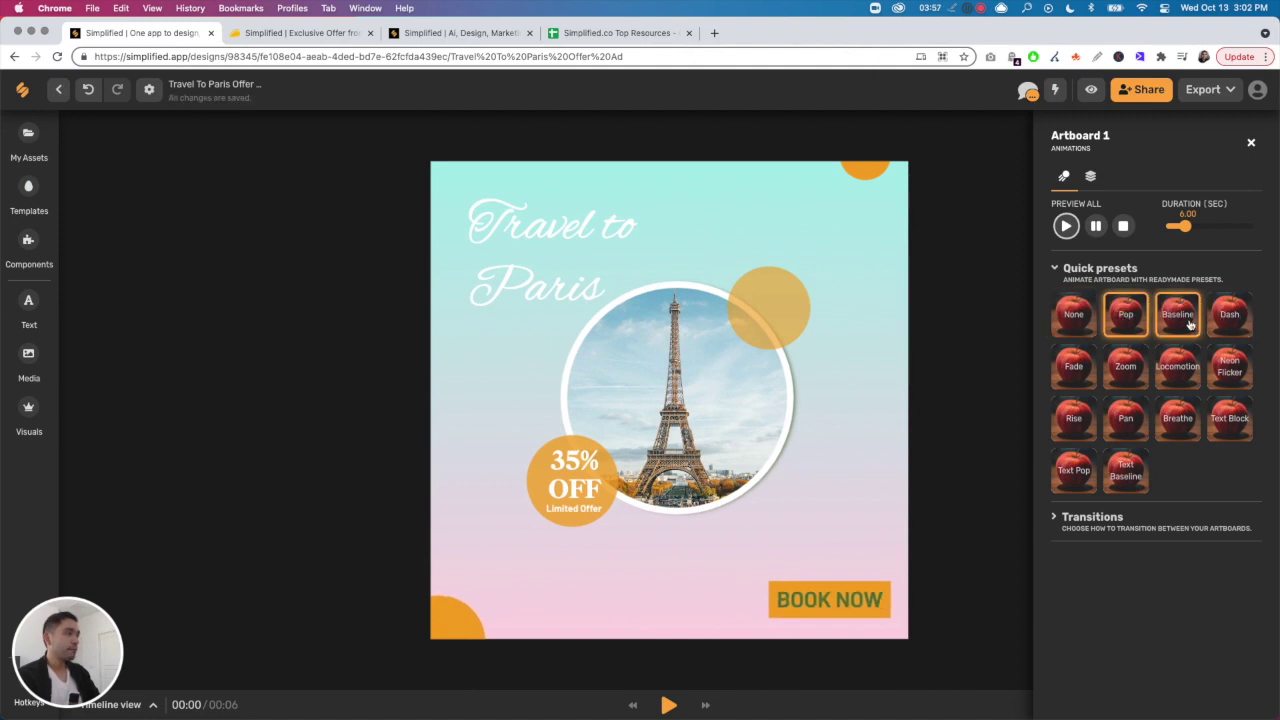
left_click(1095, 373)
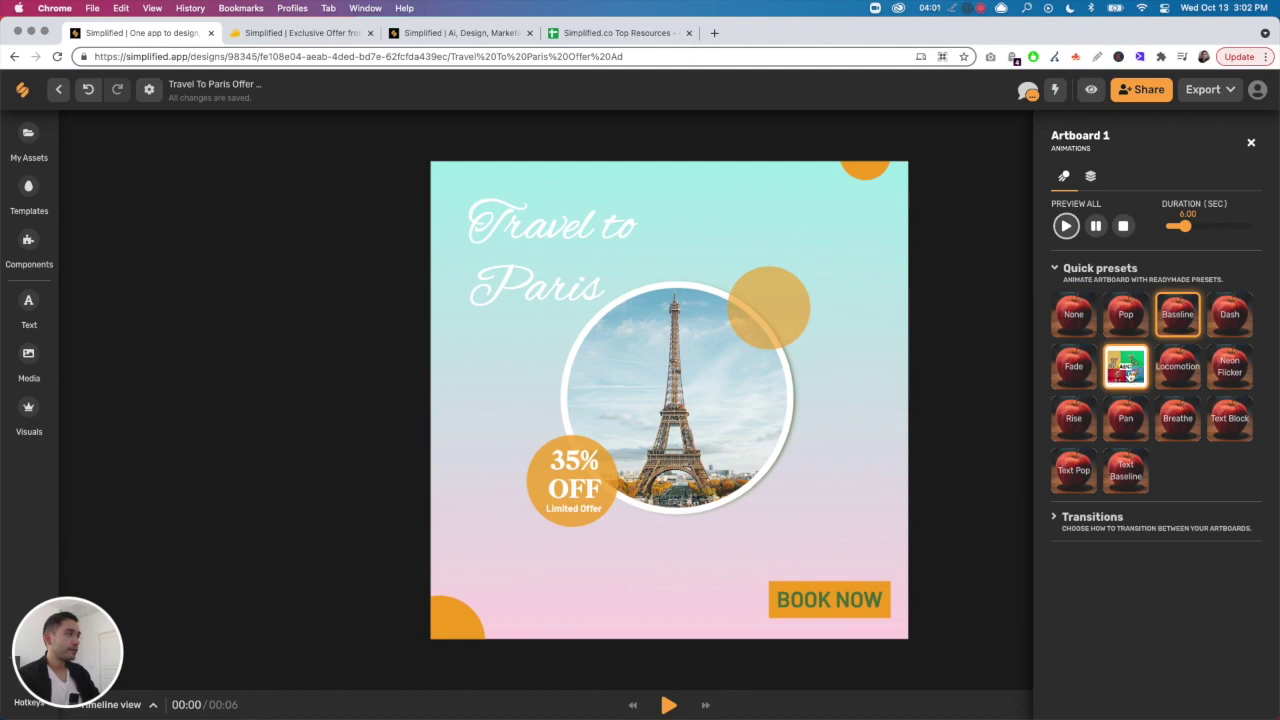
left_click(1125, 366)
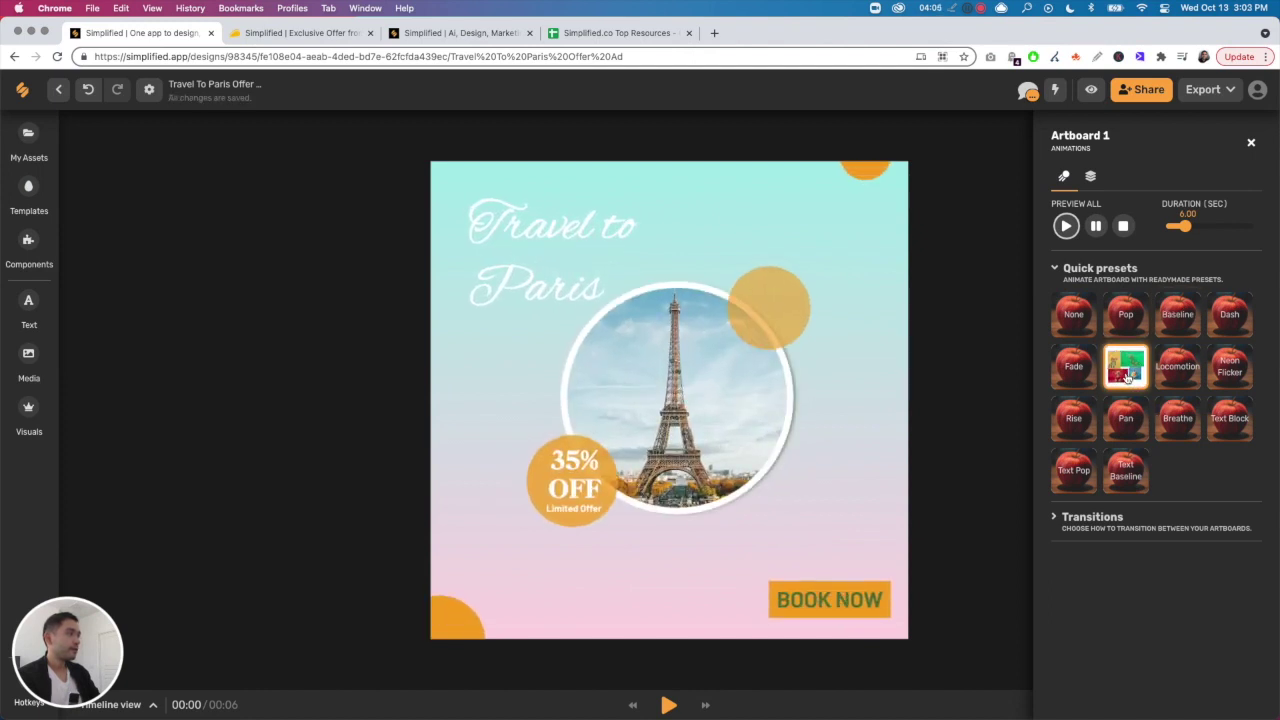
left_click(1125, 316)
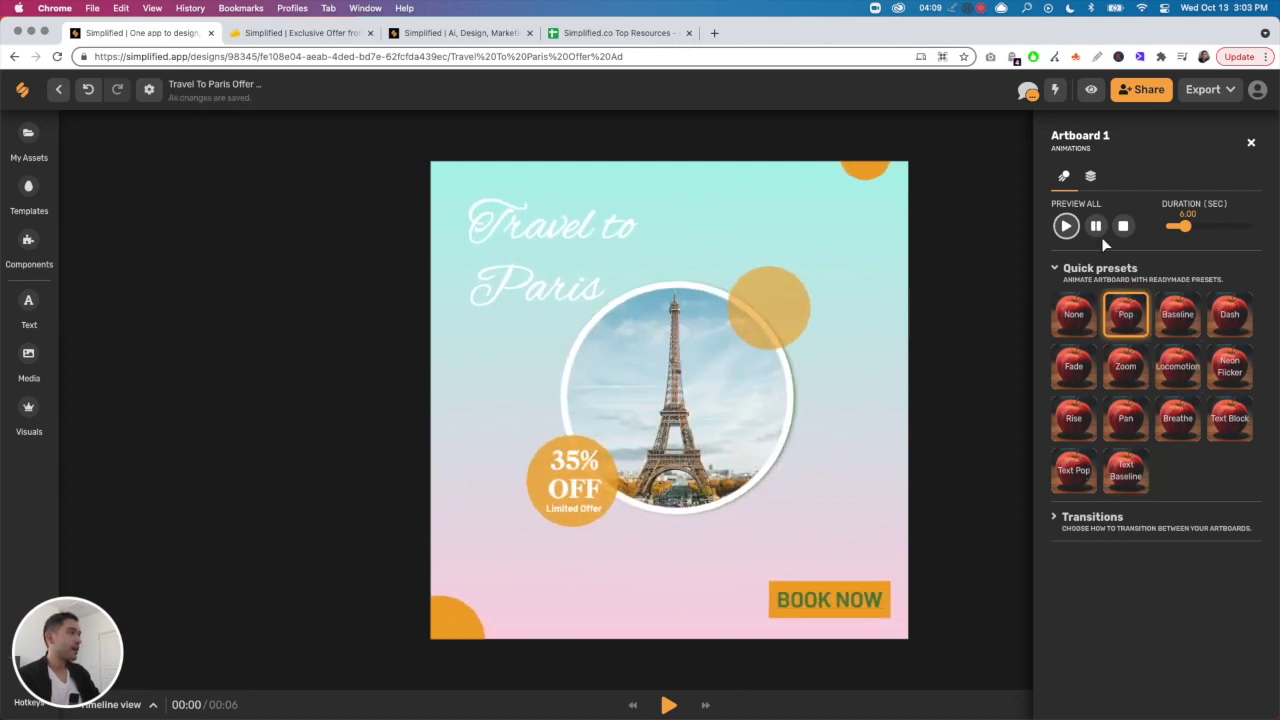
Set the animation duration to 7.10 seconds, preview it, and check the Transitions presets
mouse_move(1185, 229)
left_mouse_down()
mouse_move(1165, 228)
mouse_move(1252, 228)
mouse_move(1187, 229)
left_mouse_up()
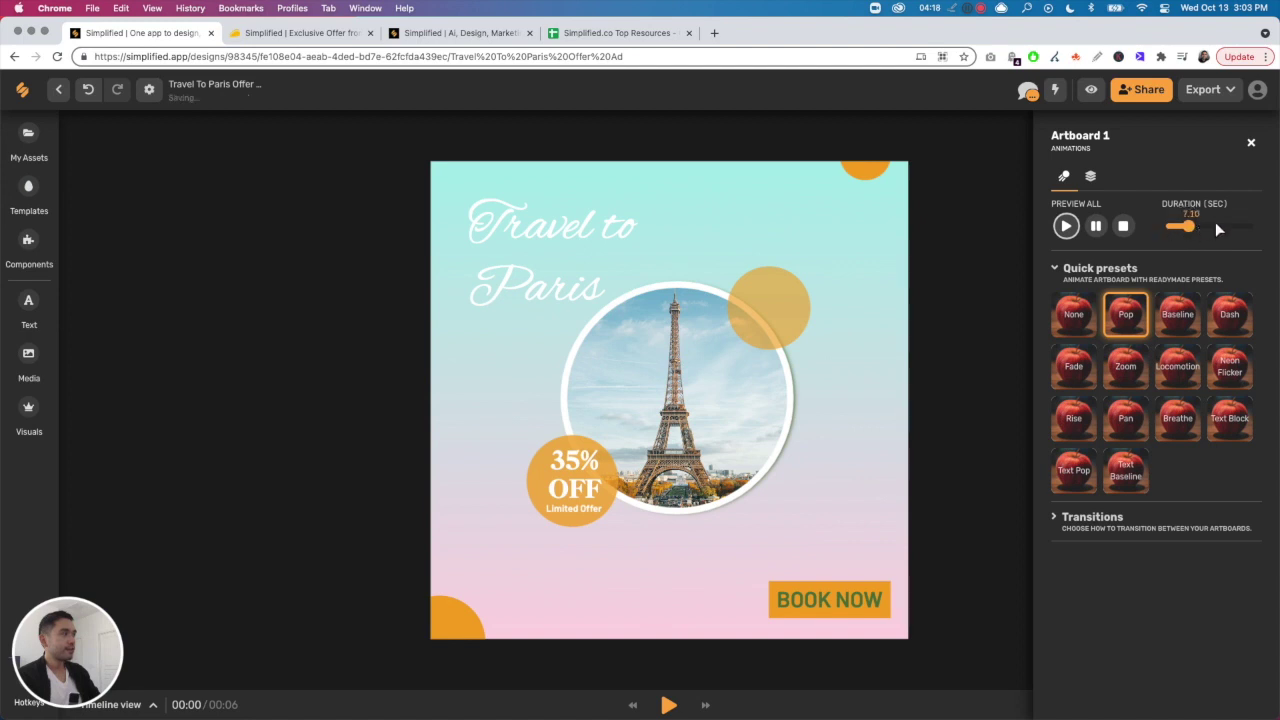
left_click(1066, 227)
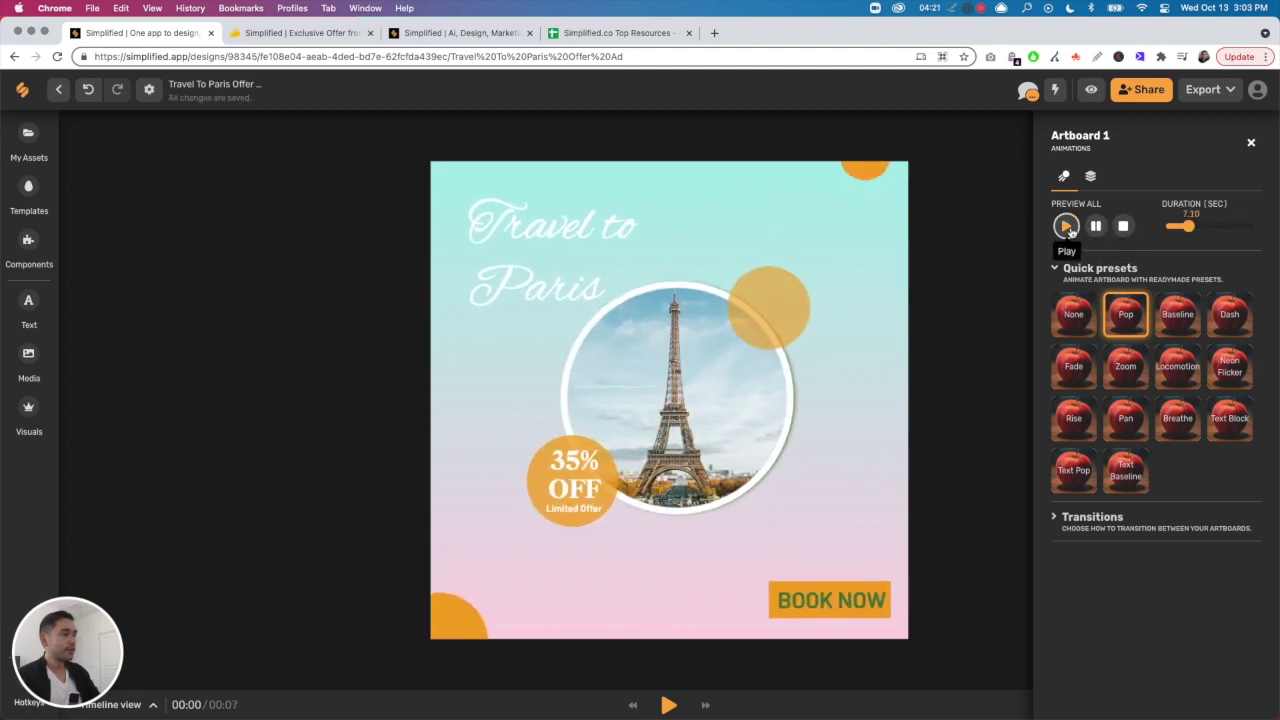
left_click(1055, 518)
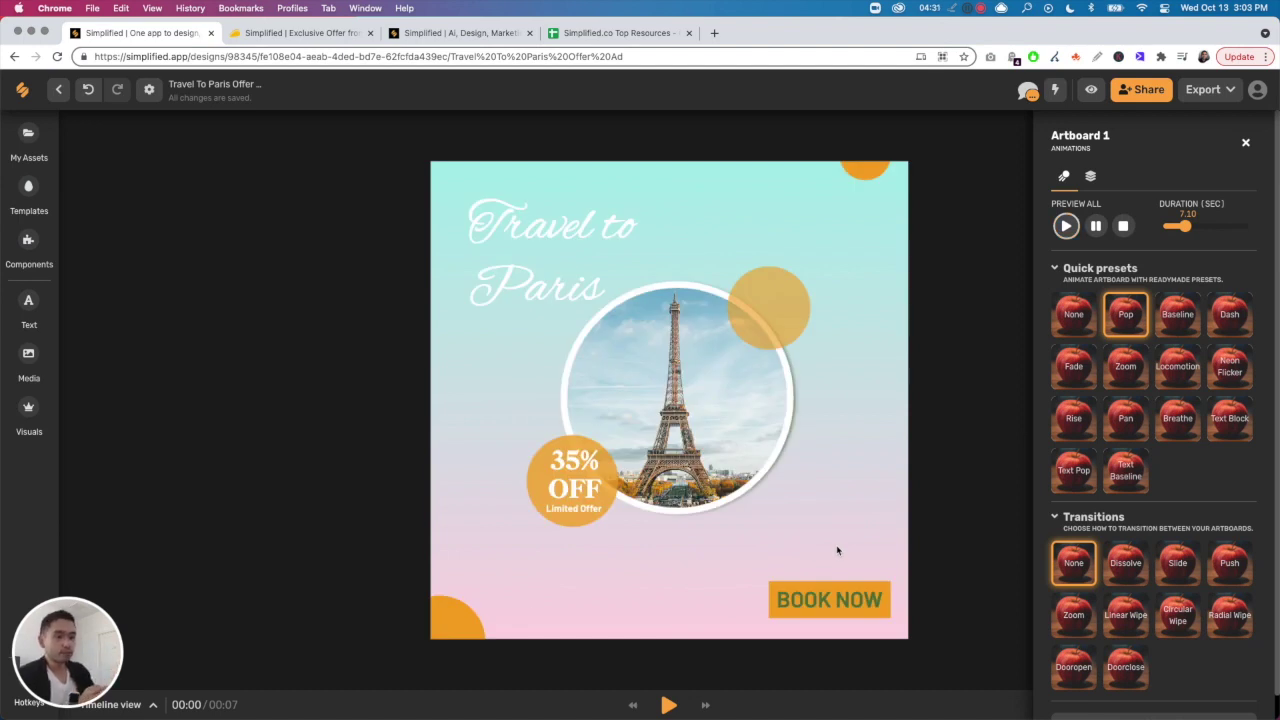
In the timeline's music library, preview Playful tracks such as High Fever and Fresh And Funky
left_click(153, 708)
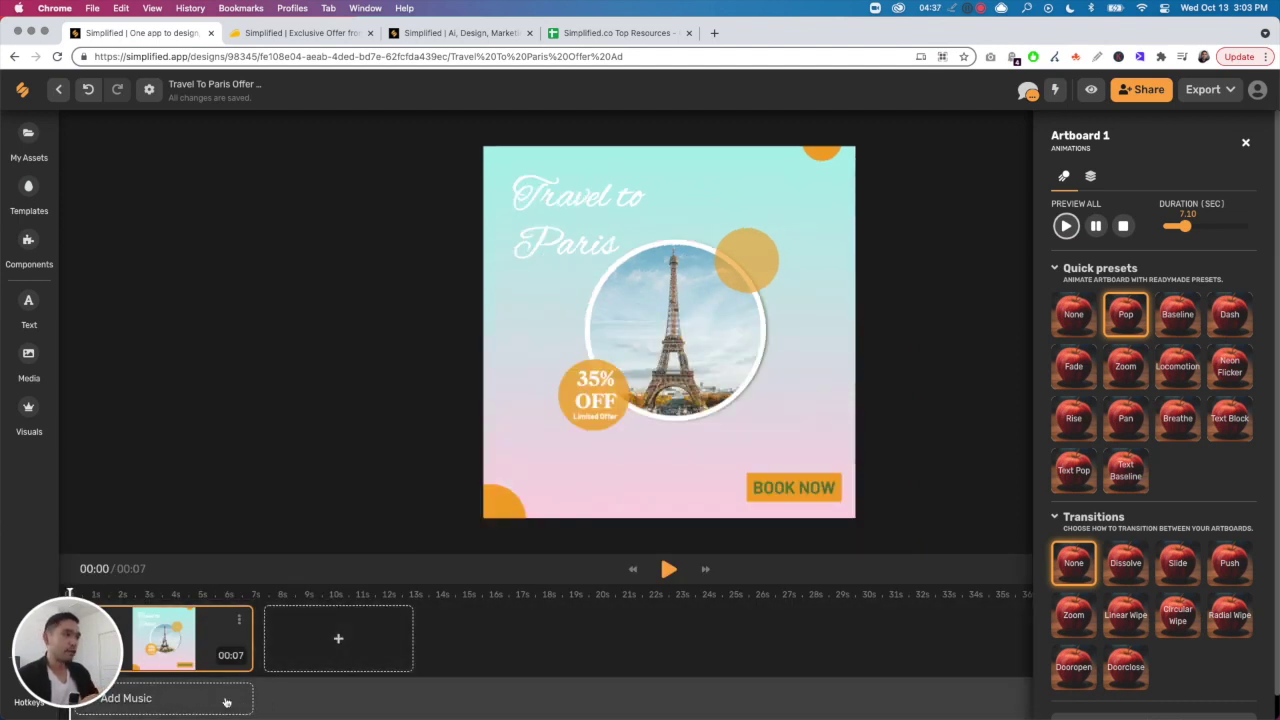
left_click(120, 698)
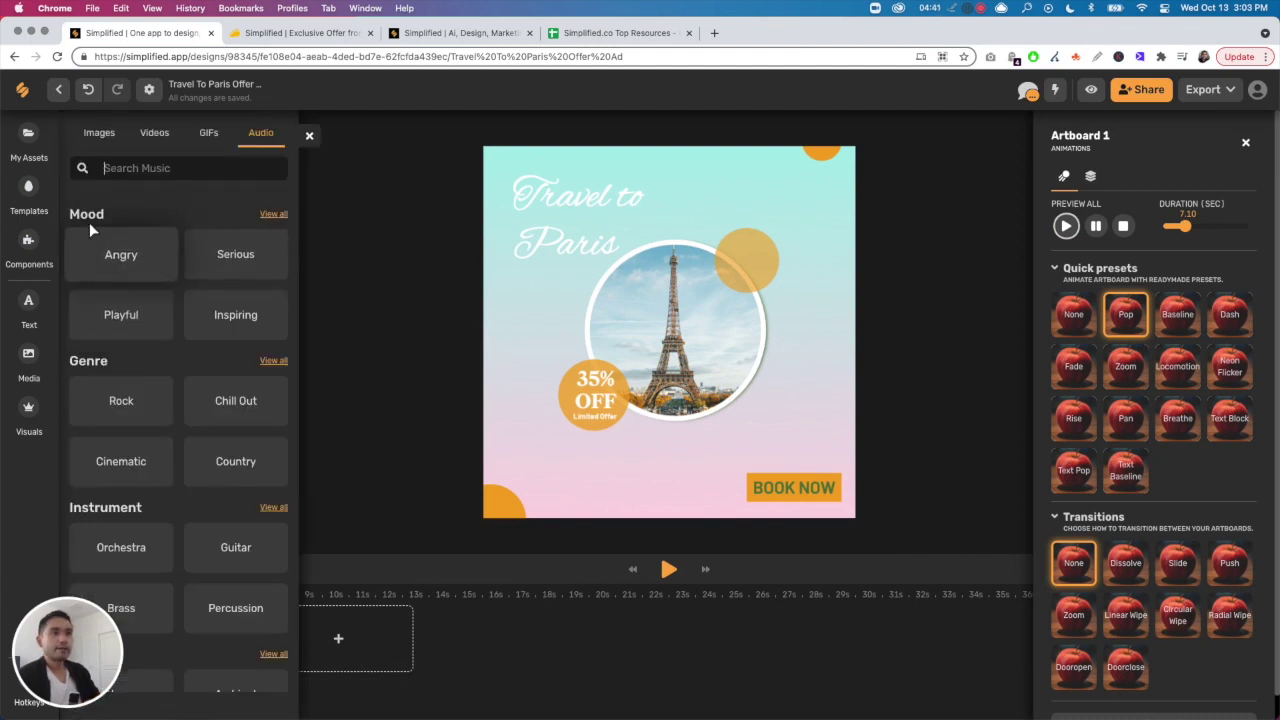
scroll(137, 390, "down", 3)
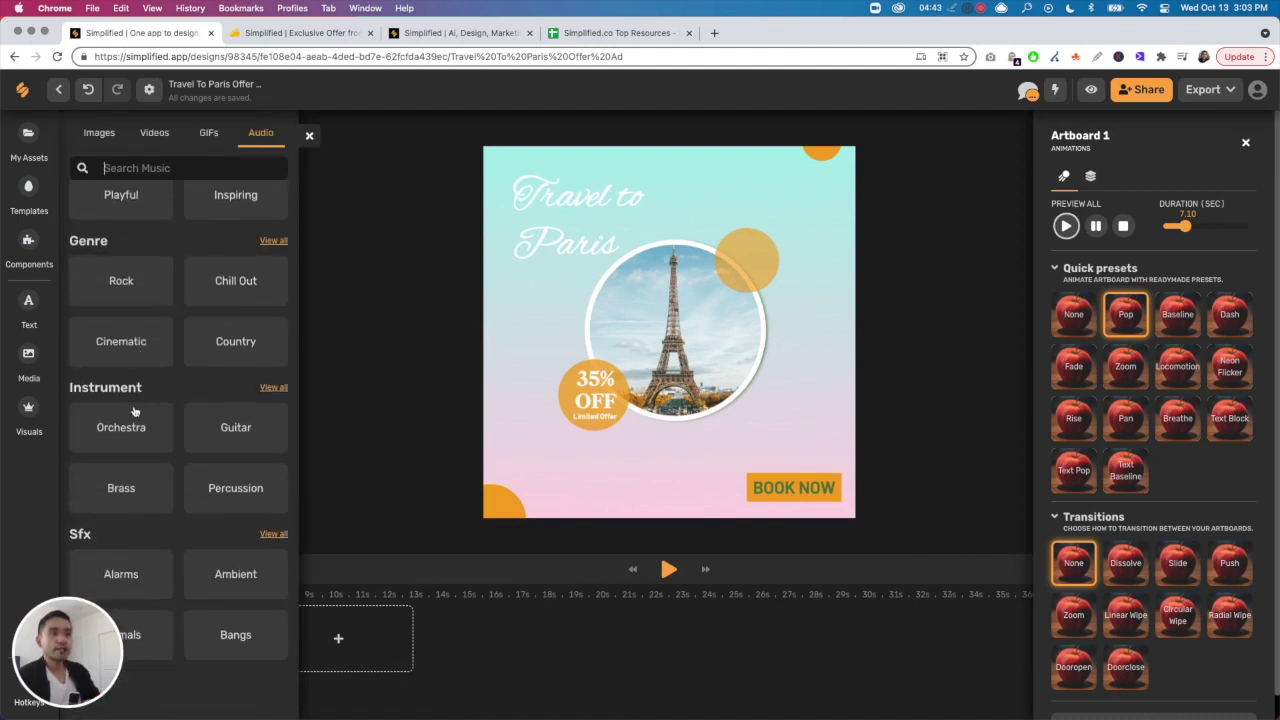
scroll(140, 580, "up", 3)
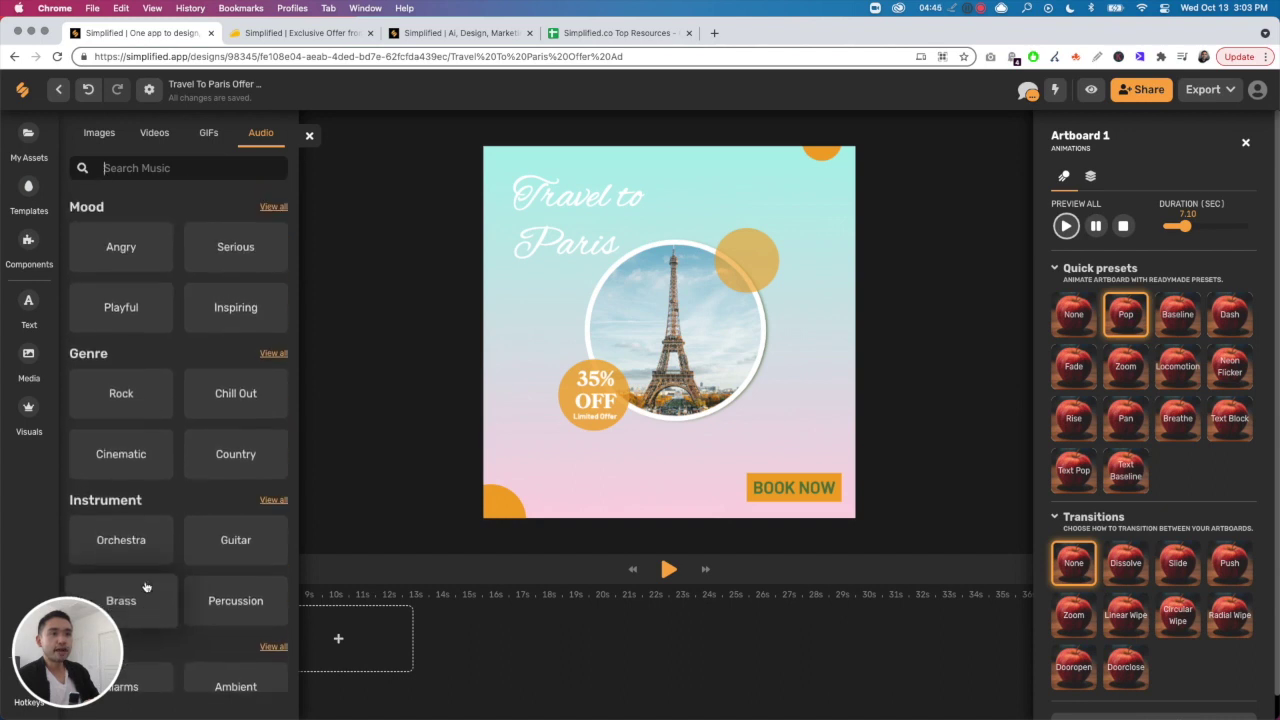
left_click(128, 314)
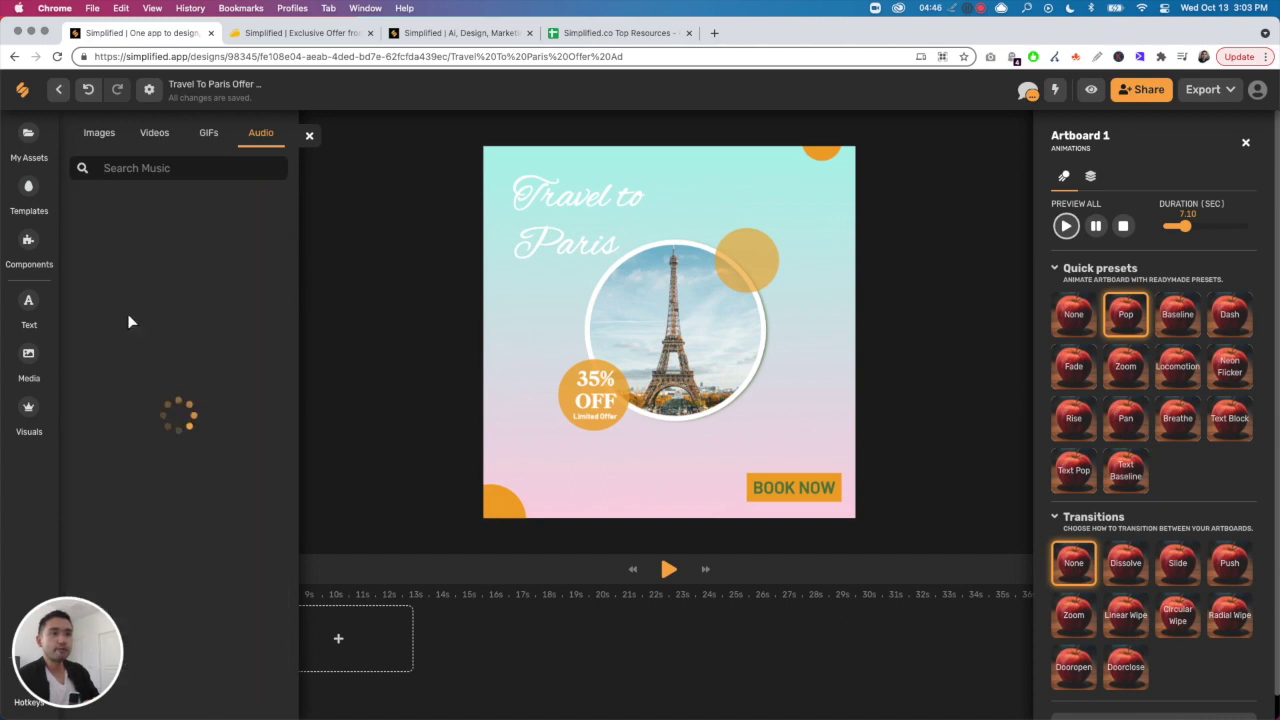
left_click(121, 258)
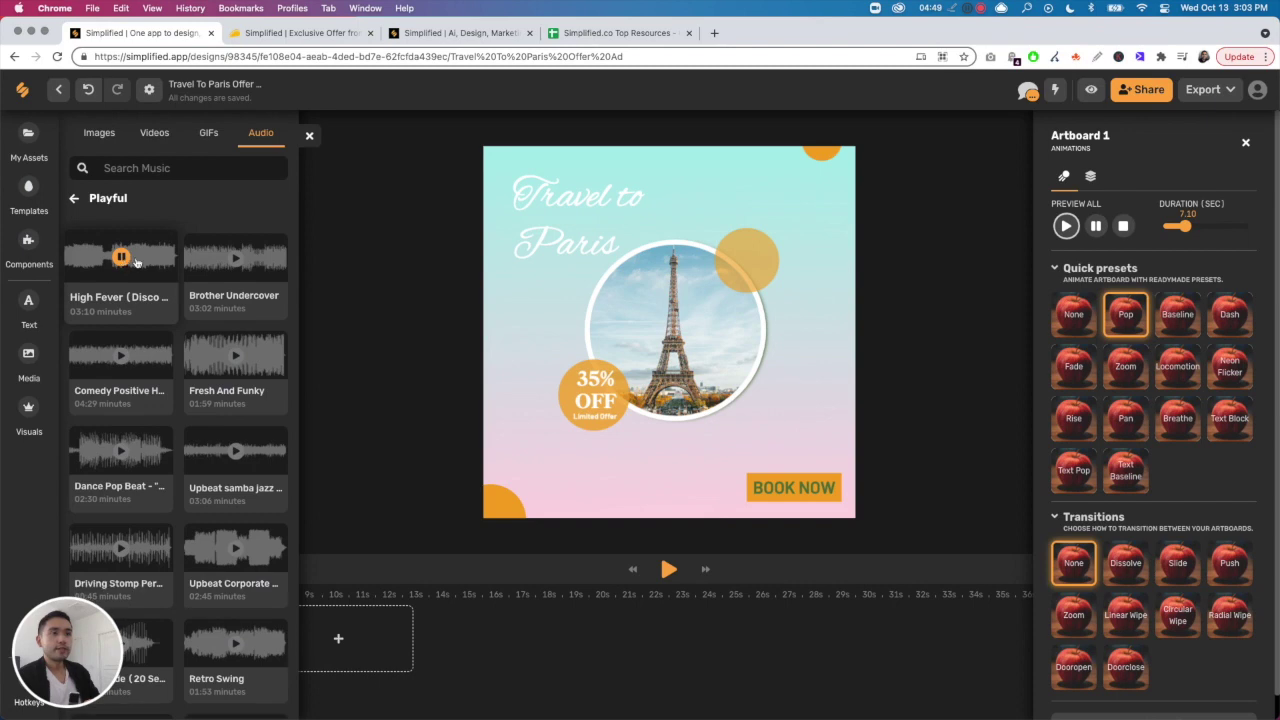
left_click(239, 260)
left_click(121, 353)
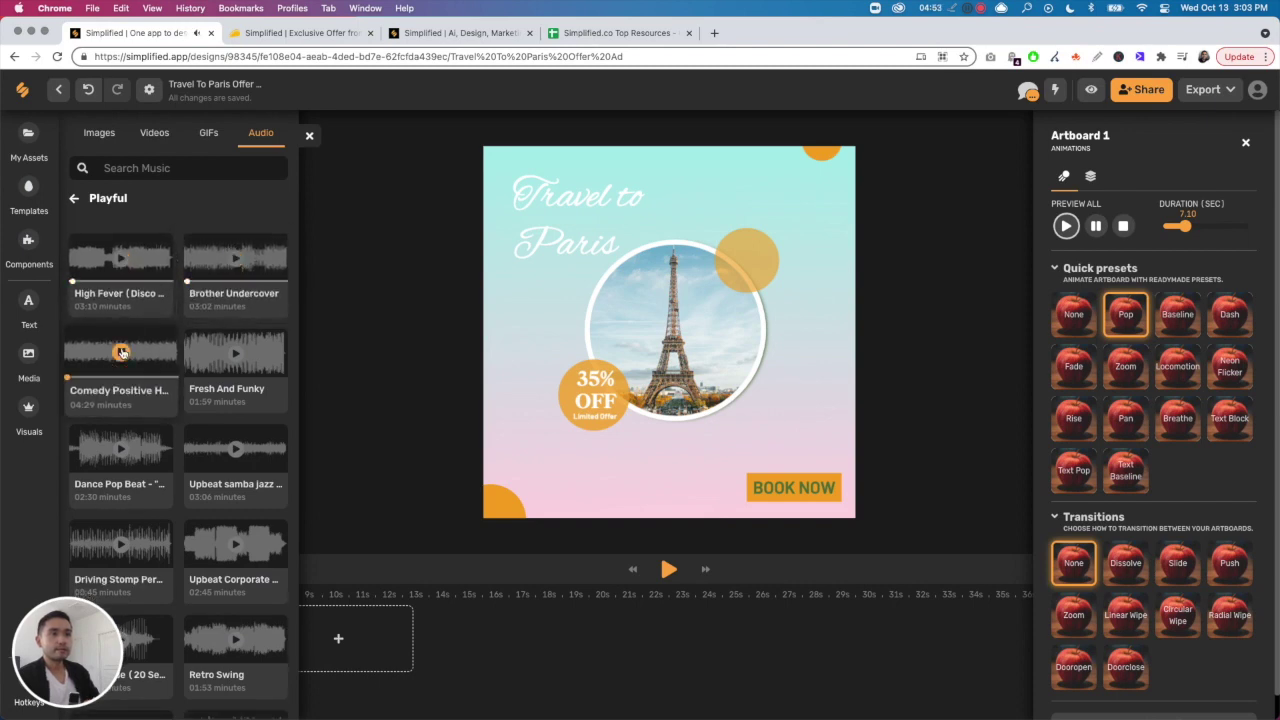
left_click(236, 353)
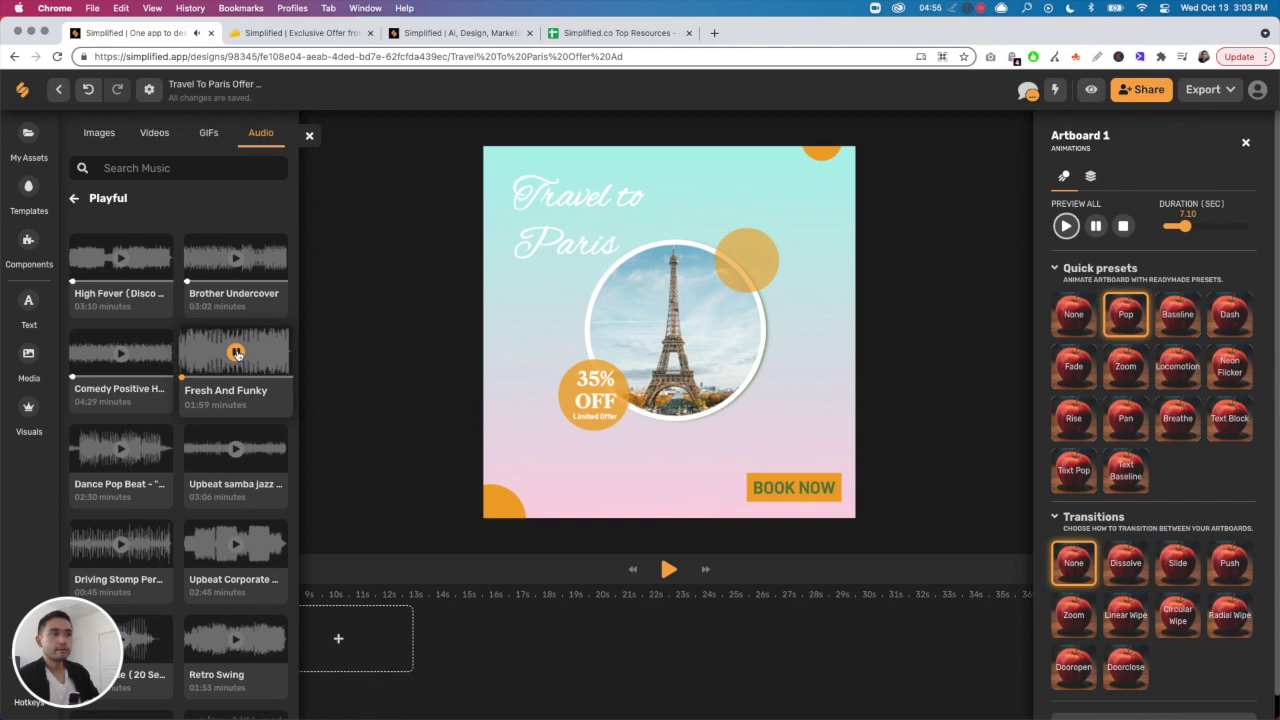
Add the Dance Pop Beat track to the timeline and play it back briefly
left_click(120, 450)
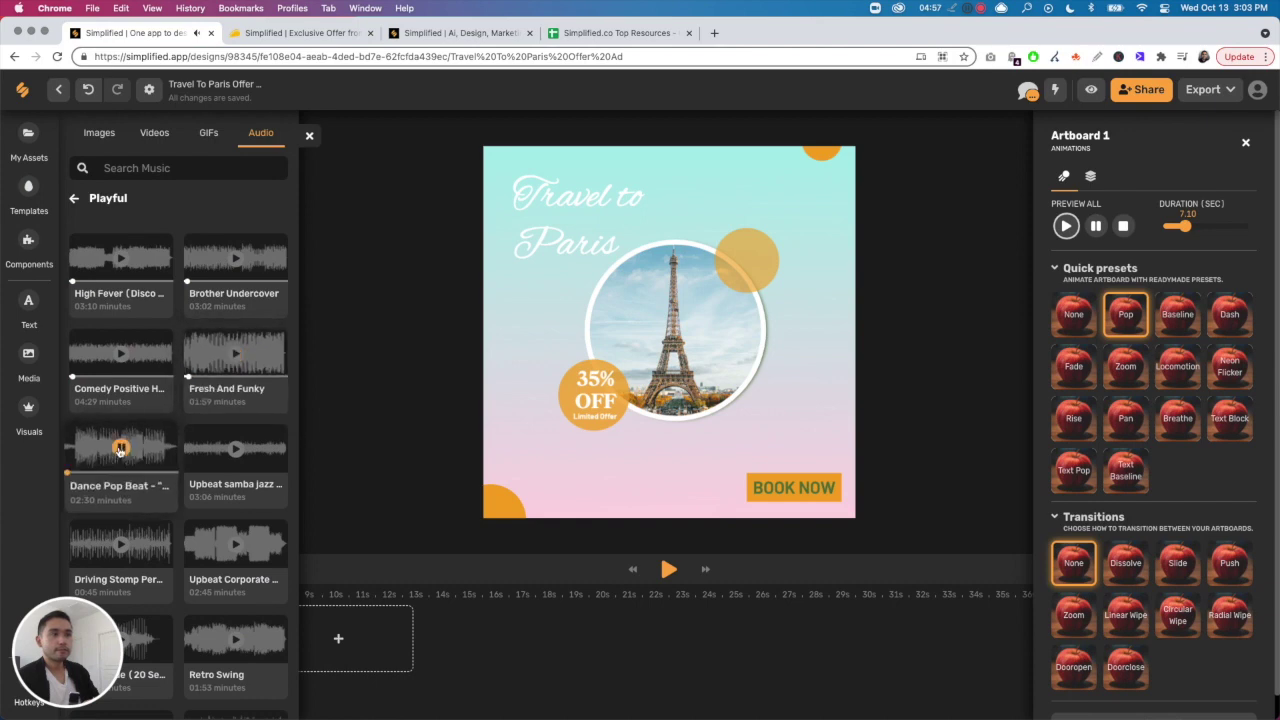
left_click(127, 487)
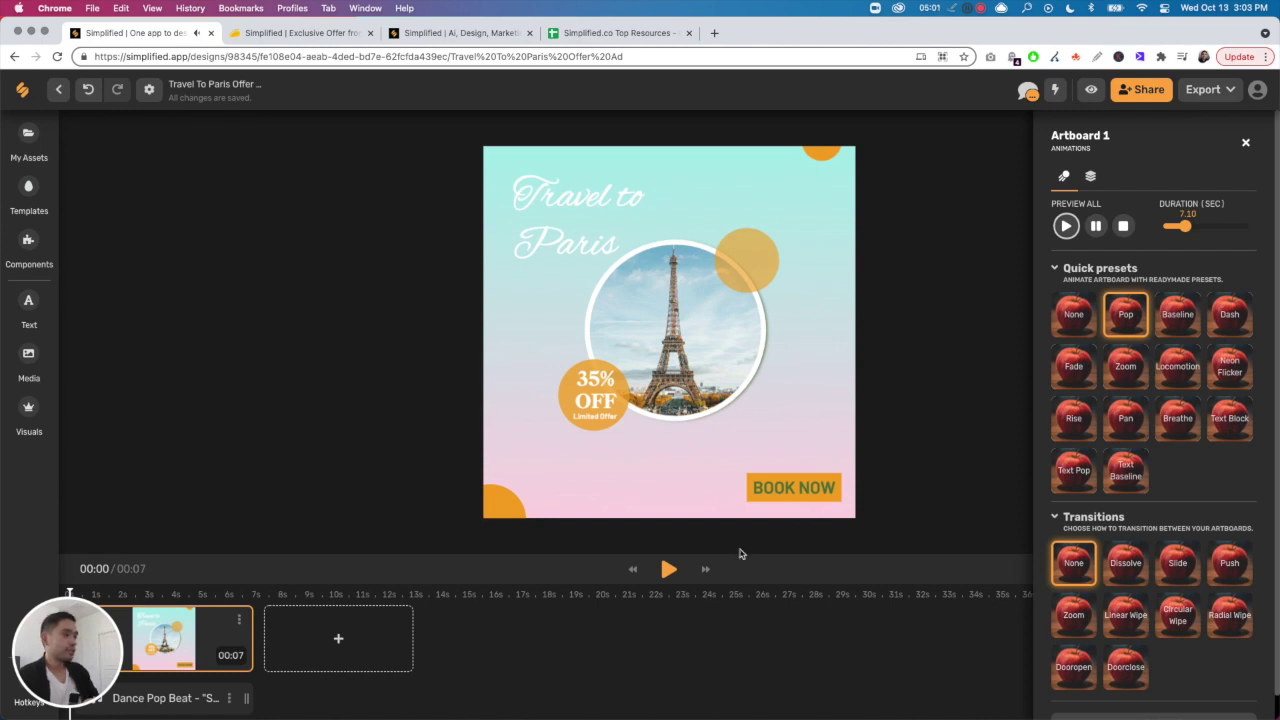
left_click(668, 570)
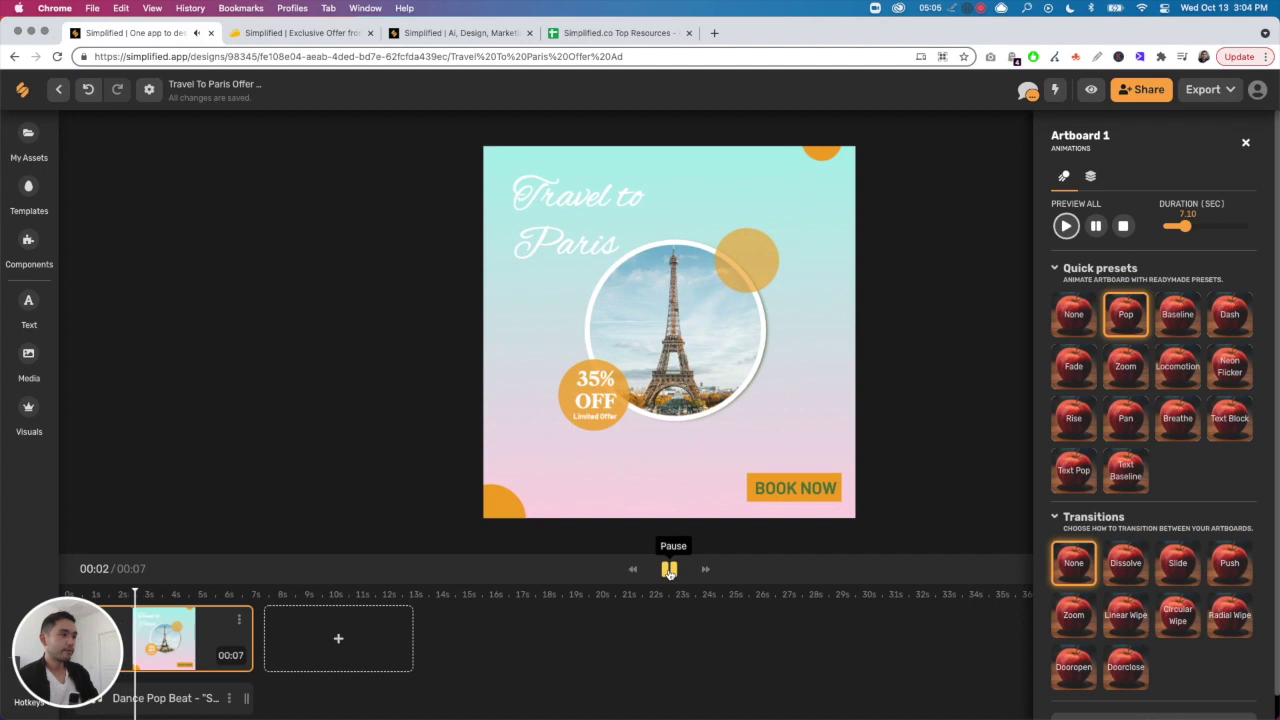
left_click(669, 570)
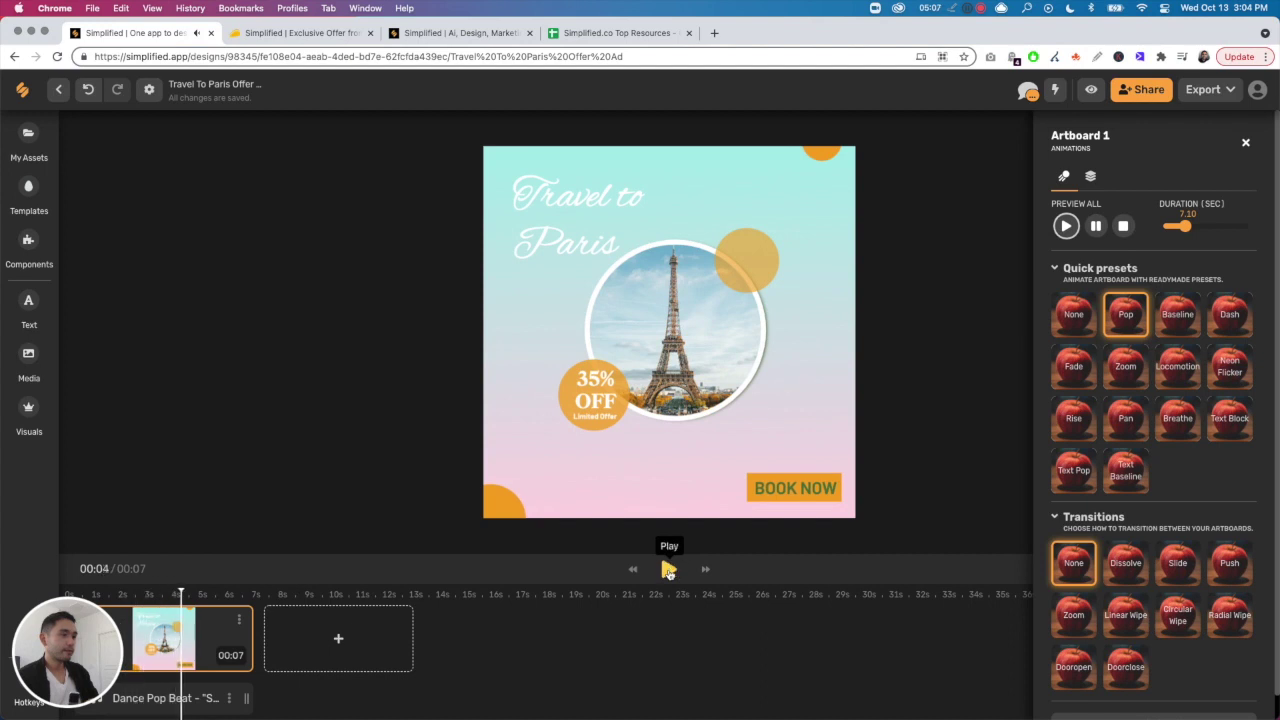
left_click(1246, 143)
Post a 'change the font' comment on the Travel to Paris title
left_click(1028, 92)
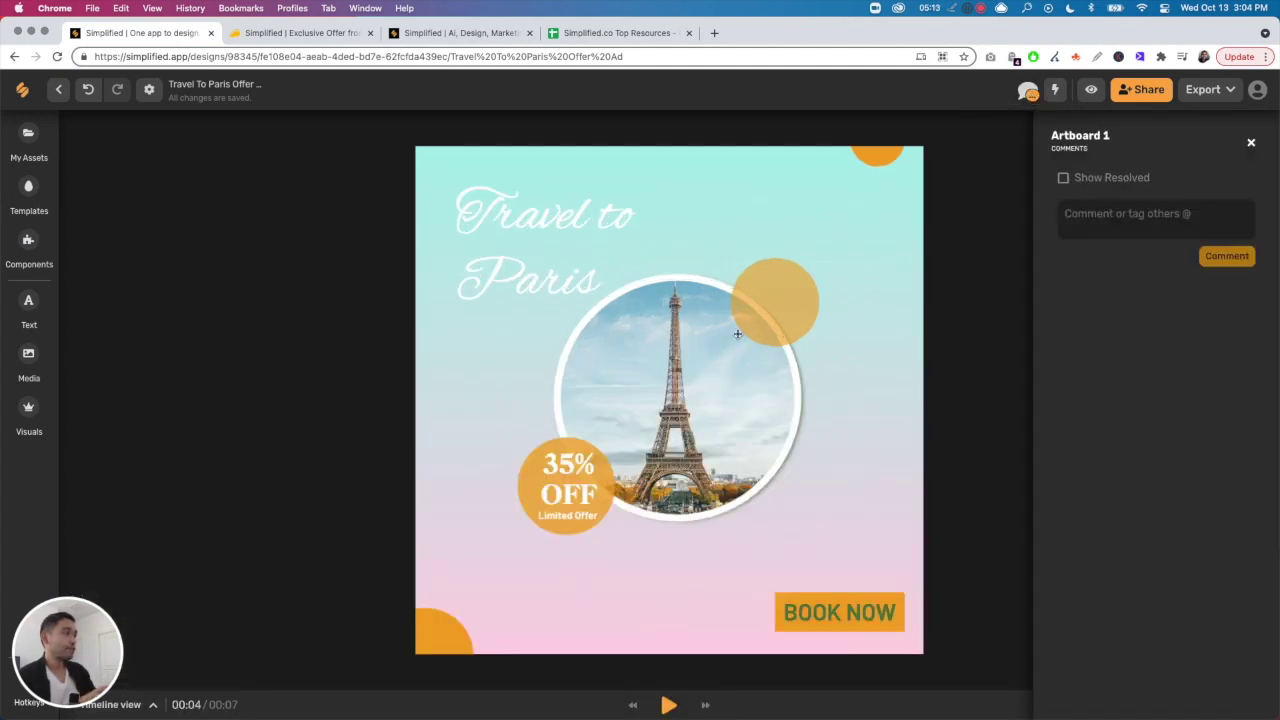
left_click(589, 279)
left_click(1085, 215)
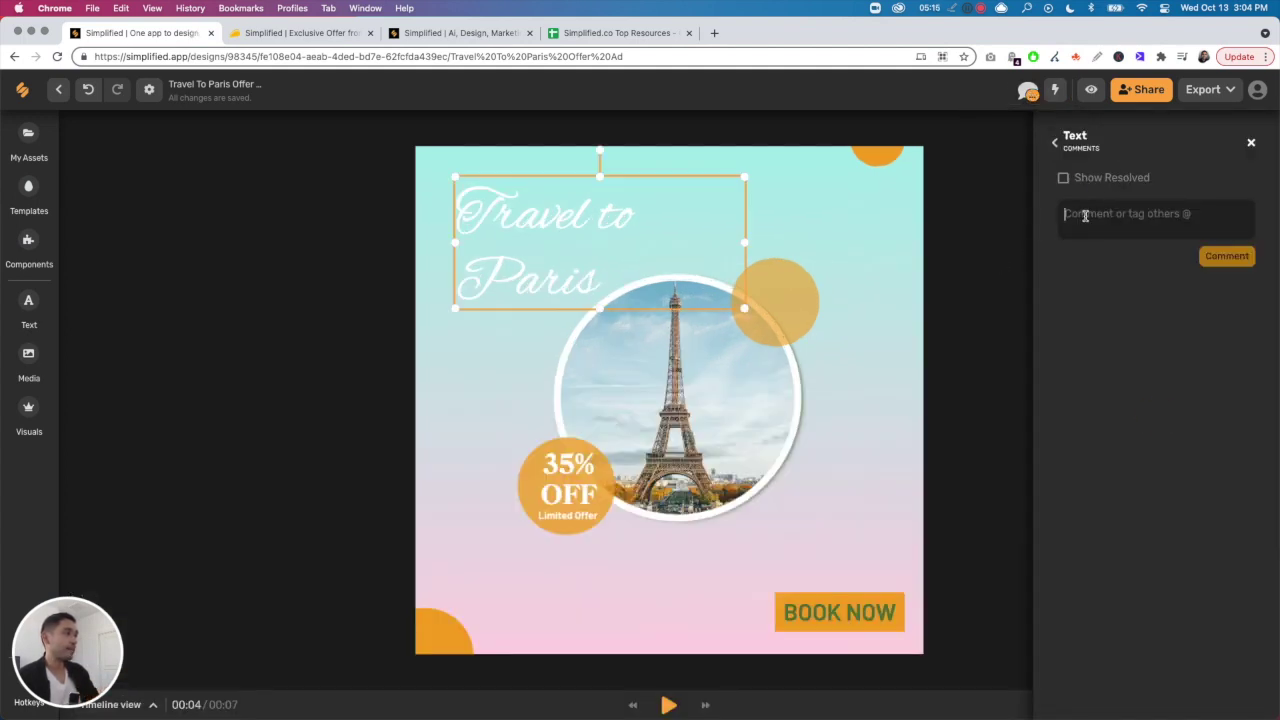
type("change the font")
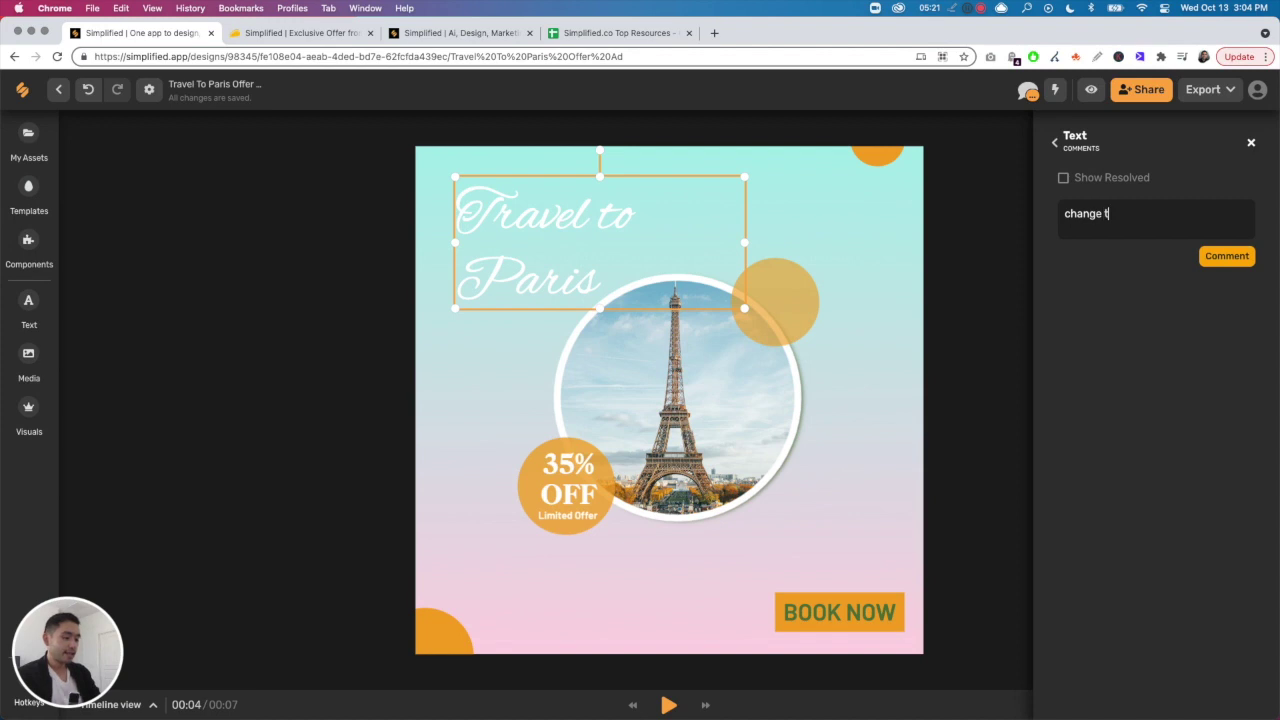
left_click(1244, 261)
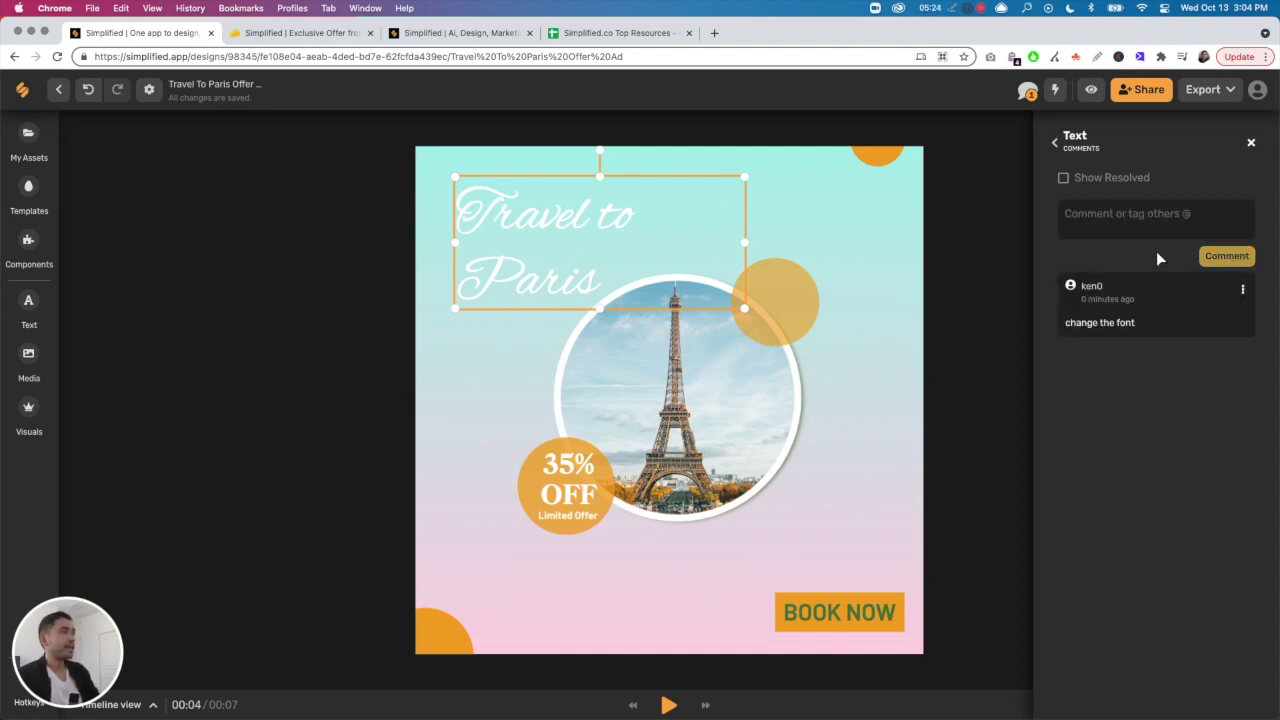
left_click(1056, 145)
Post a 'change image' comment on the circular Eiffel Tower photo, then close the comments
left_click(707, 366)
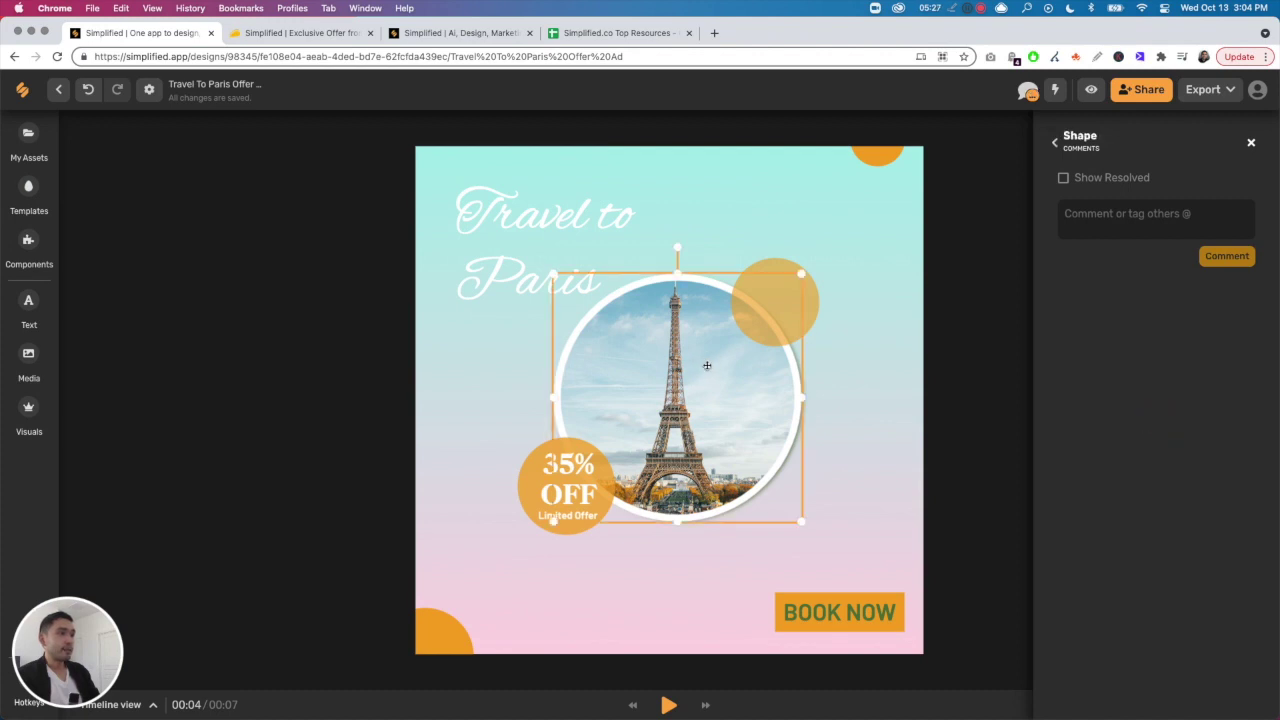
left_click(1102, 230)
type("change image")
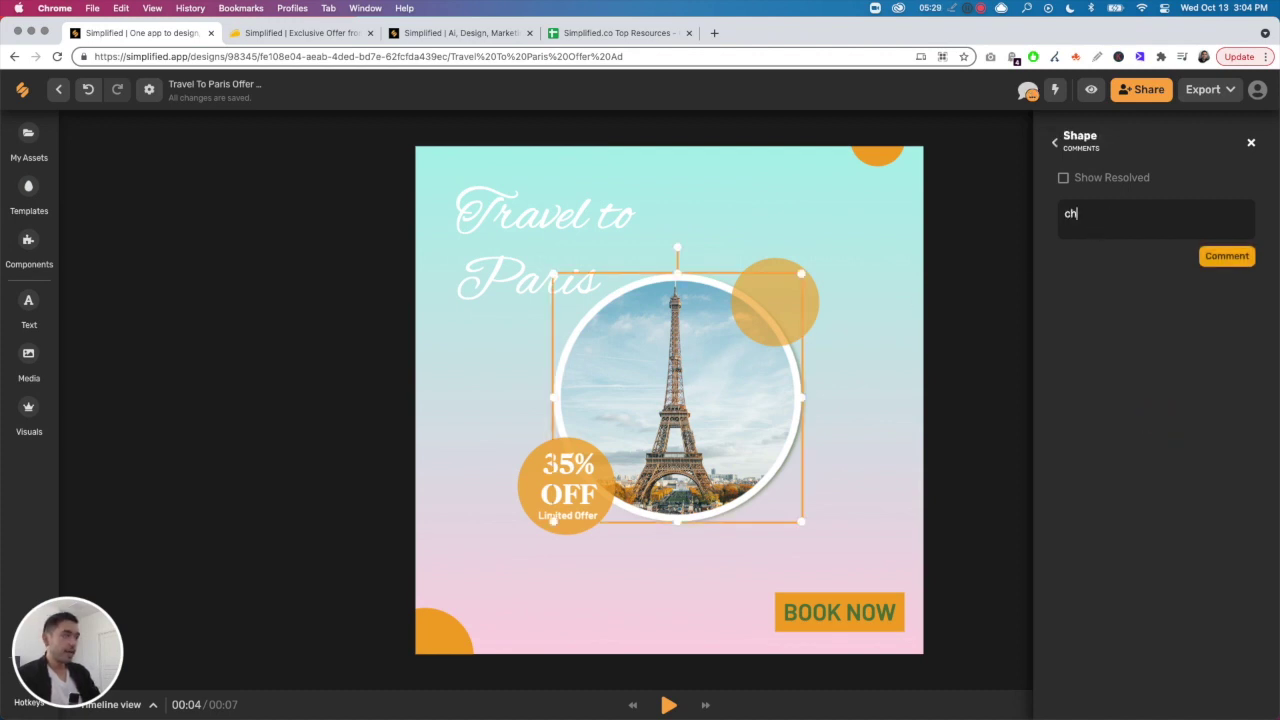
left_click(1227, 256)
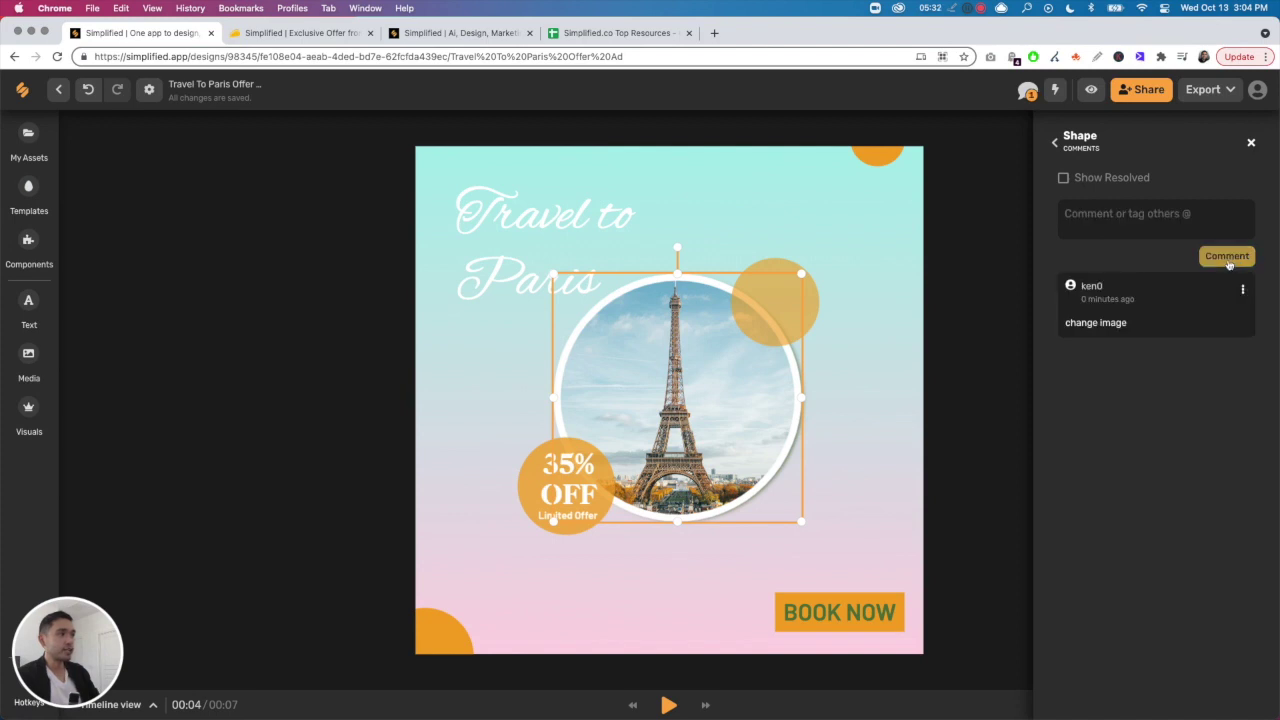
left_click(1056, 143)
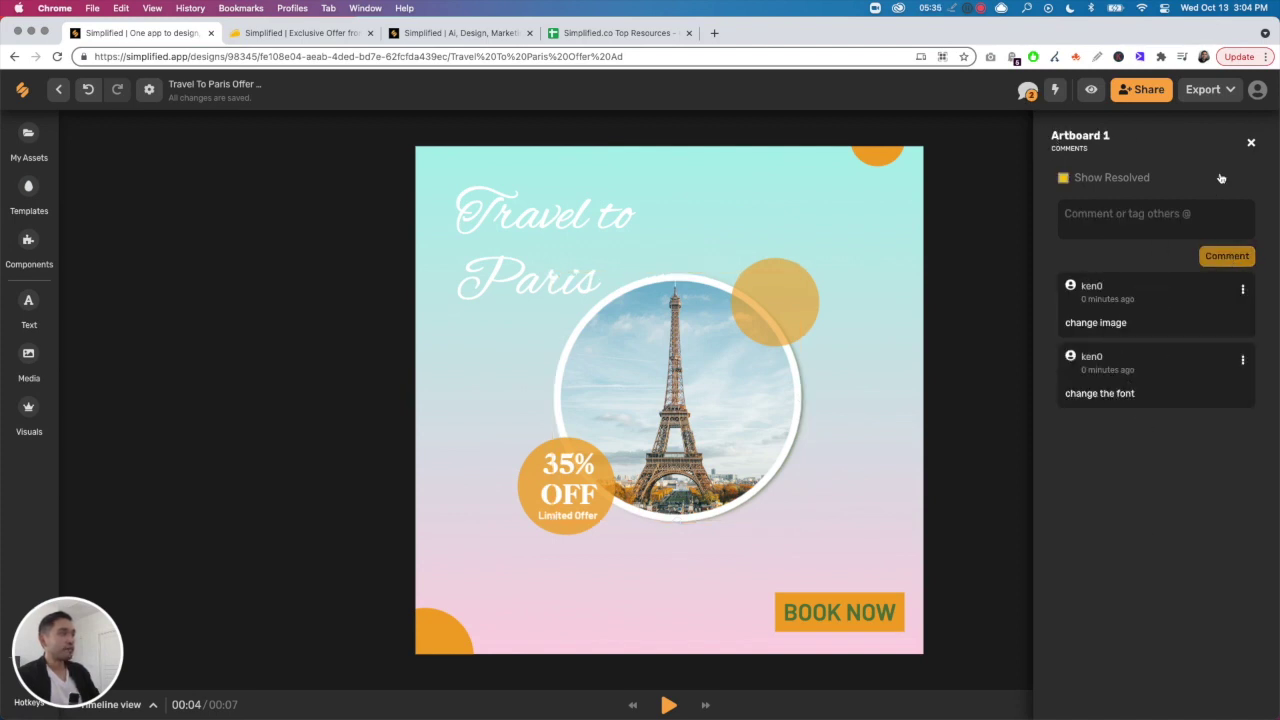
left_click(1250, 143)
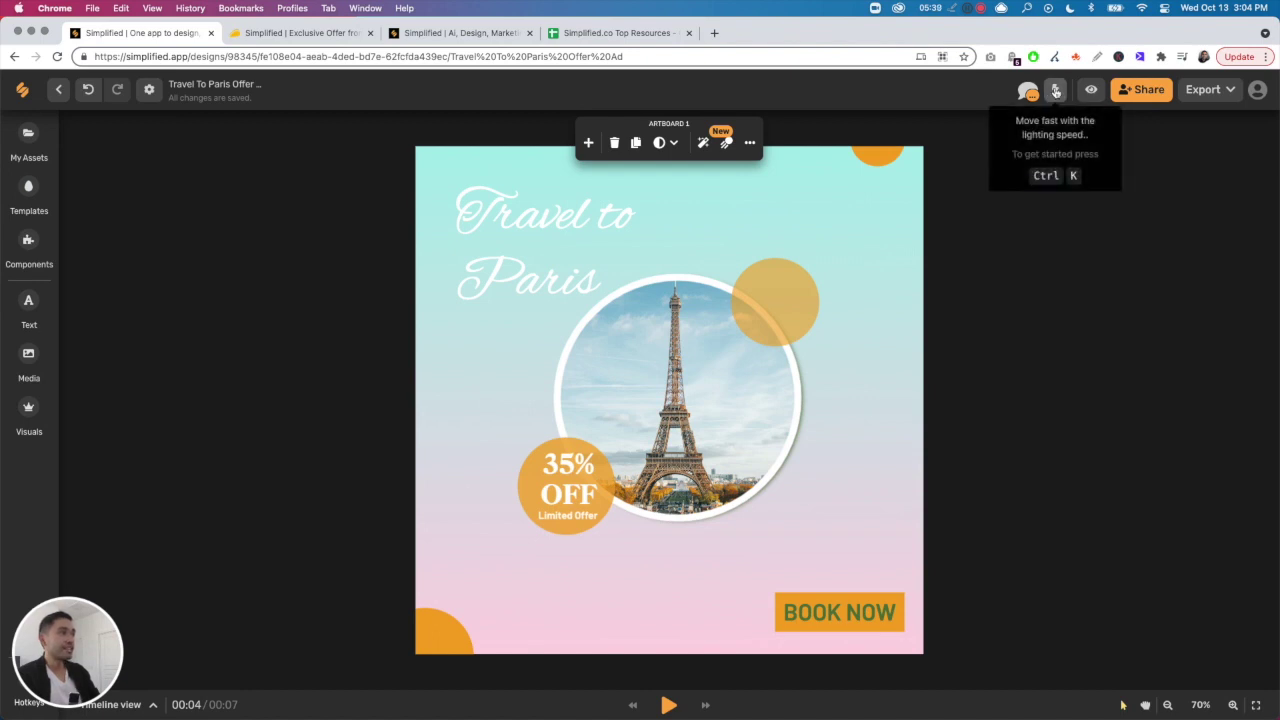
left_click(1055, 91)
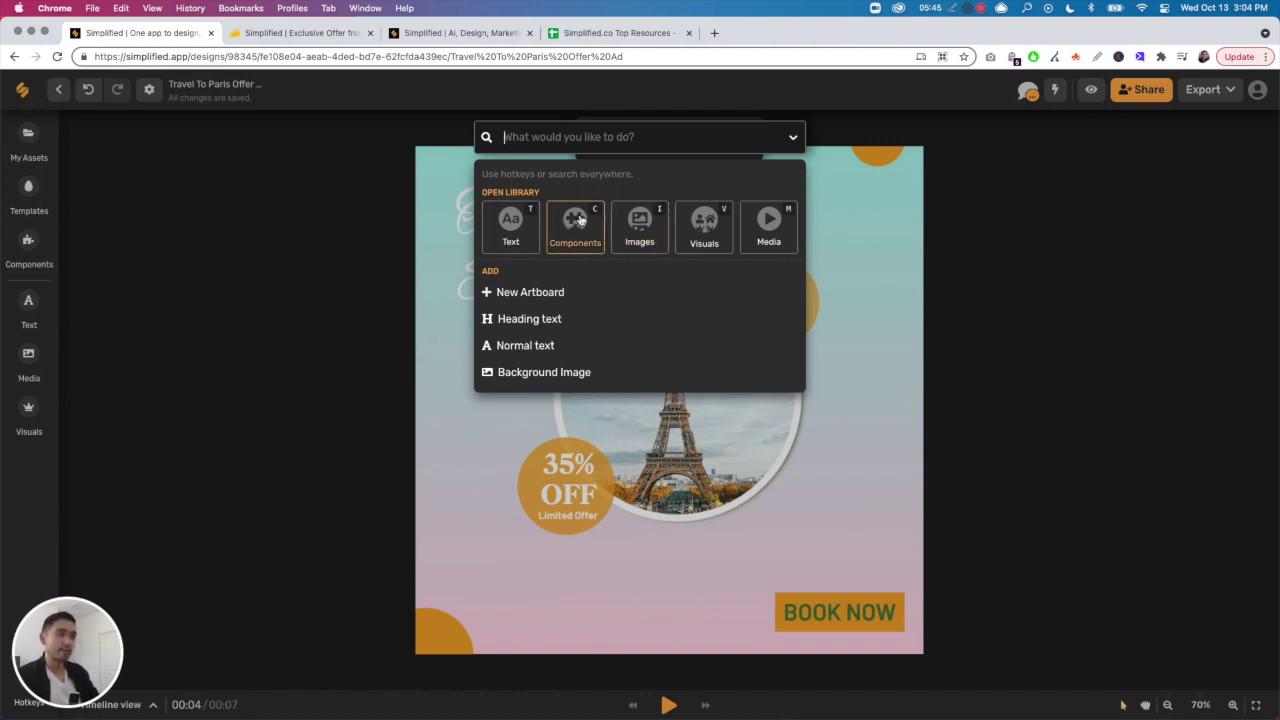
key("Down")
key("Down")
key("Down")
key("Down")
key("Down")
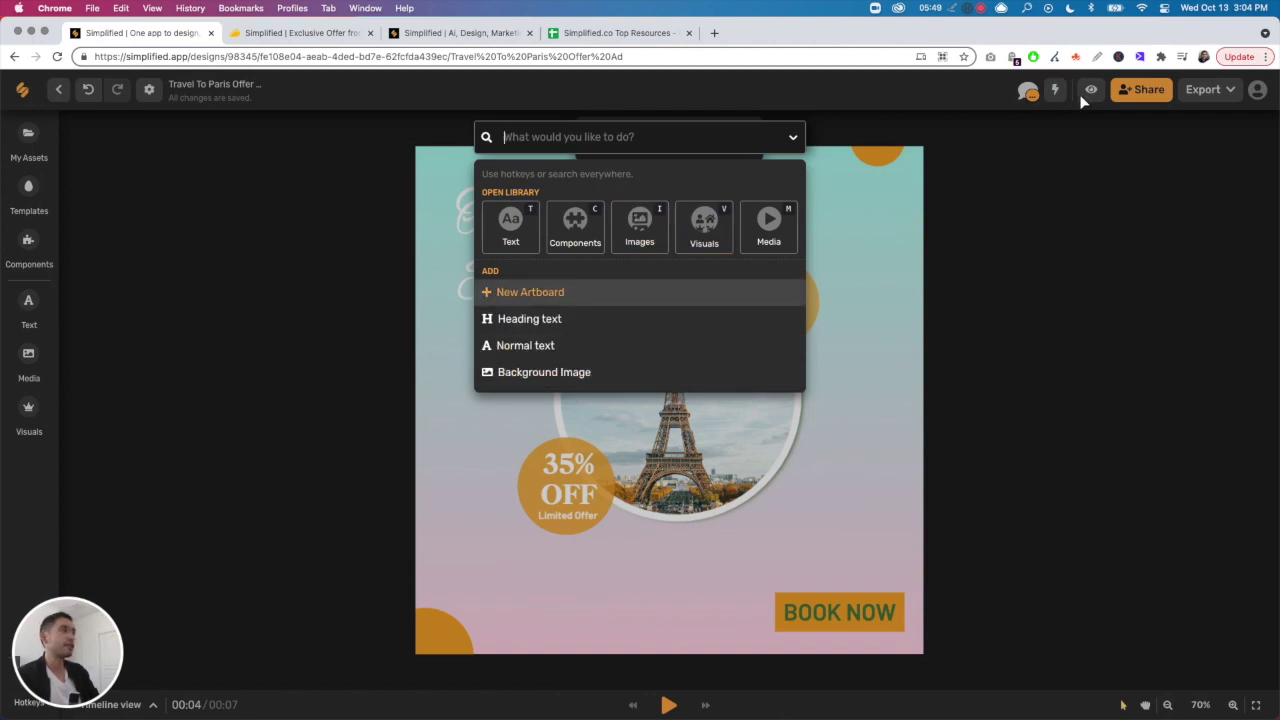
key("Escape")
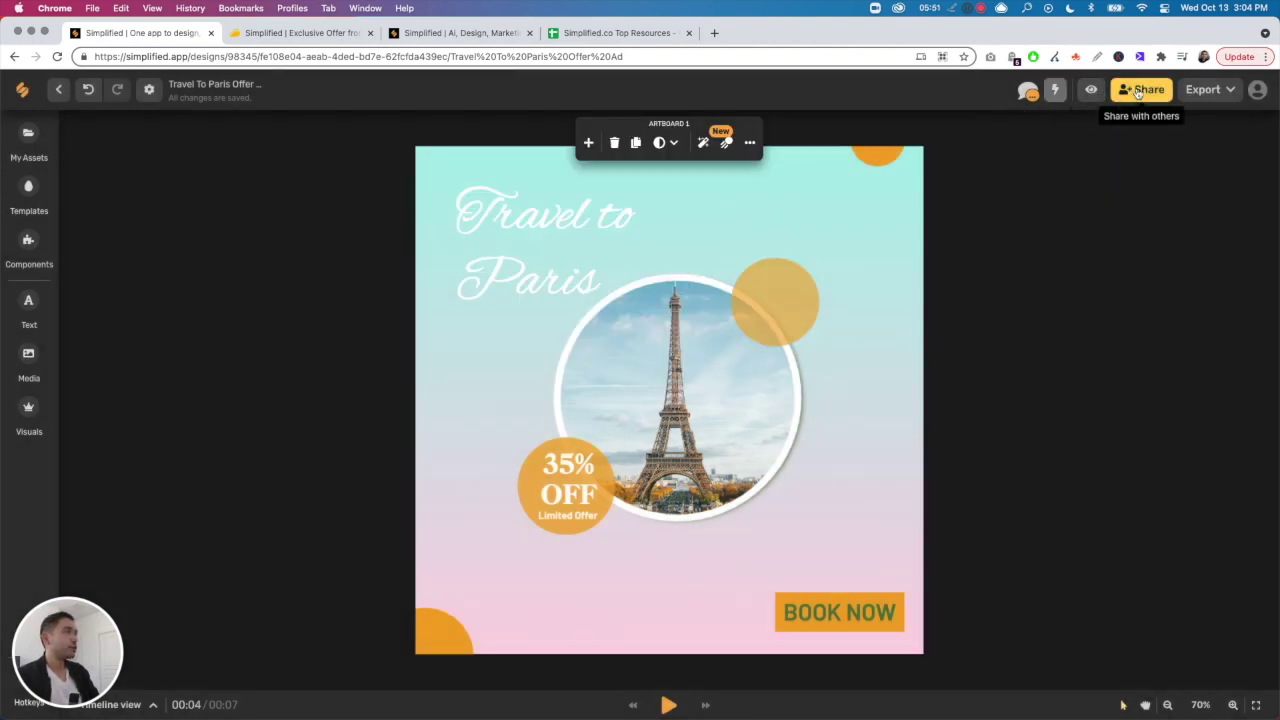
left_click(1236, 96)
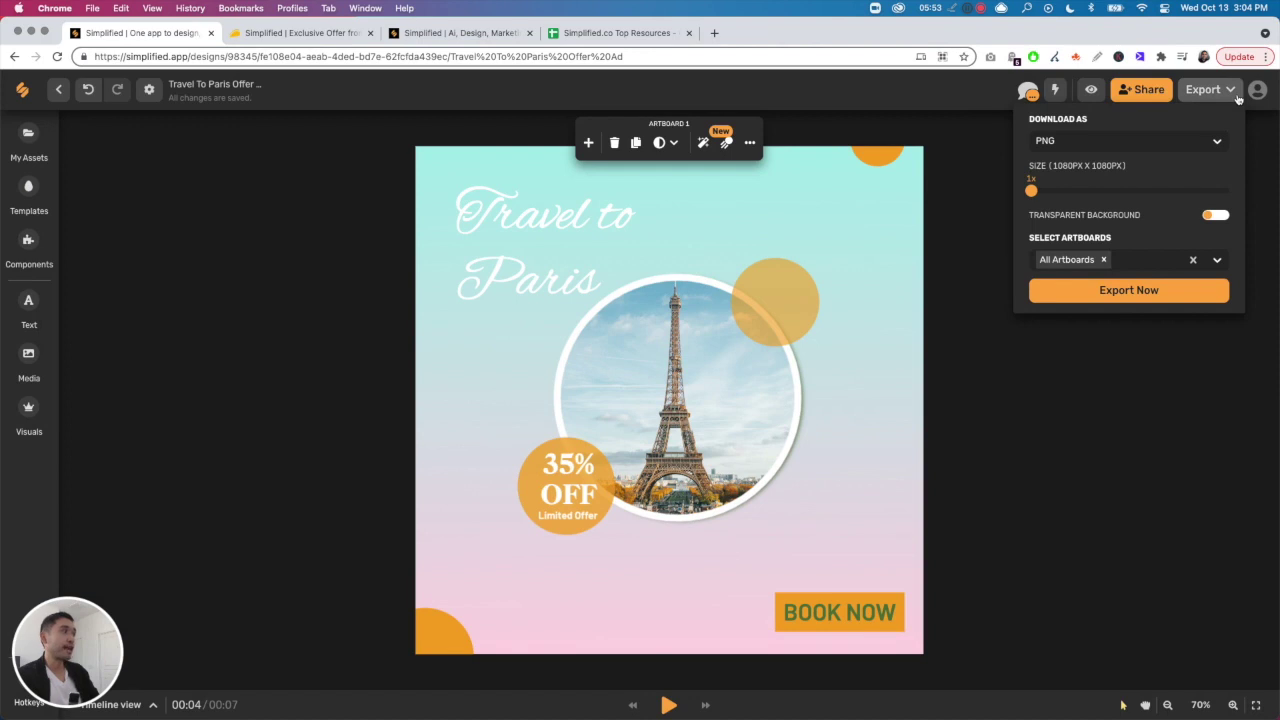
left_click(986, 106)
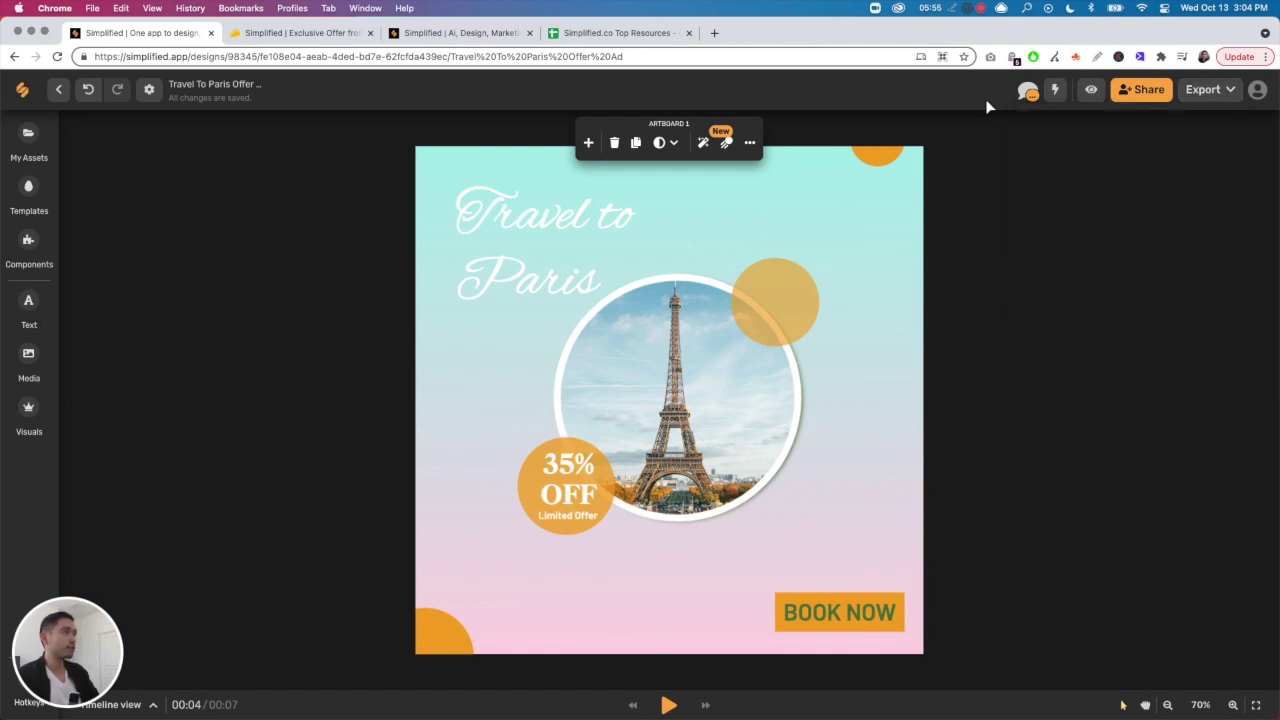
left_click(30, 146)
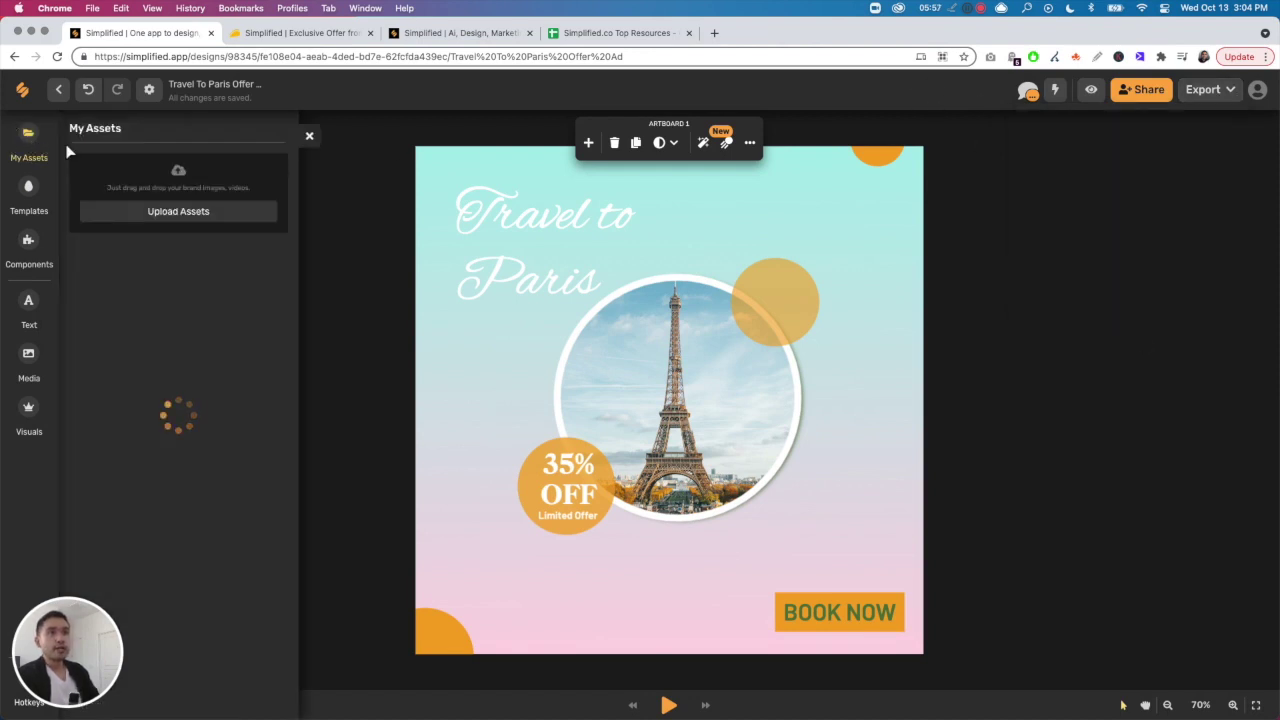
left_click(29, 190)
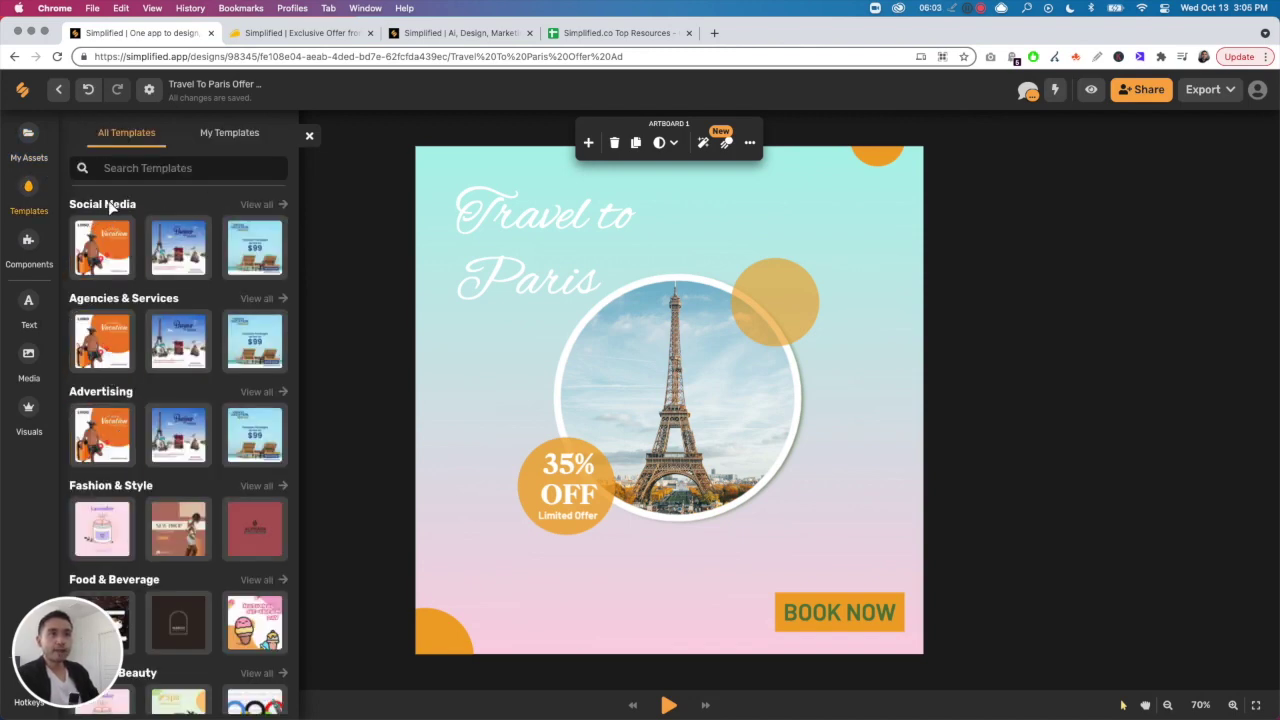
scroll(124, 485, "down", 3)
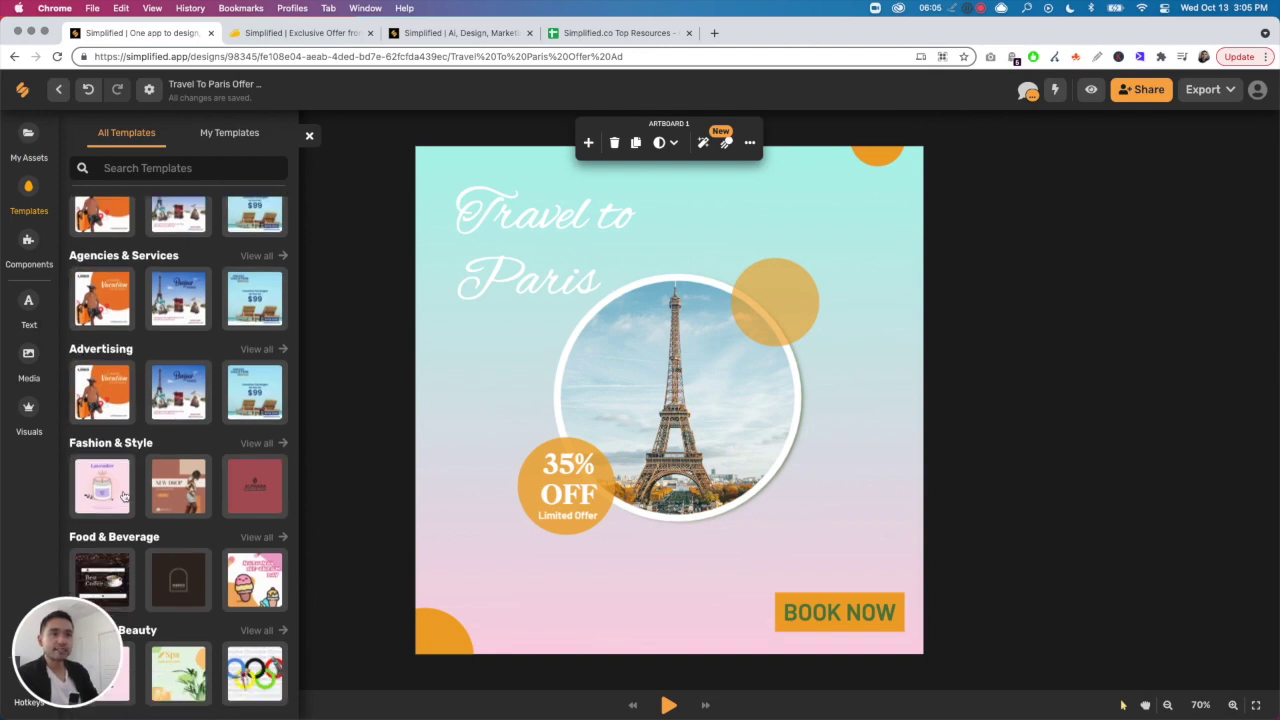
scroll(124, 492, "up", 3)
left_click(28, 248)
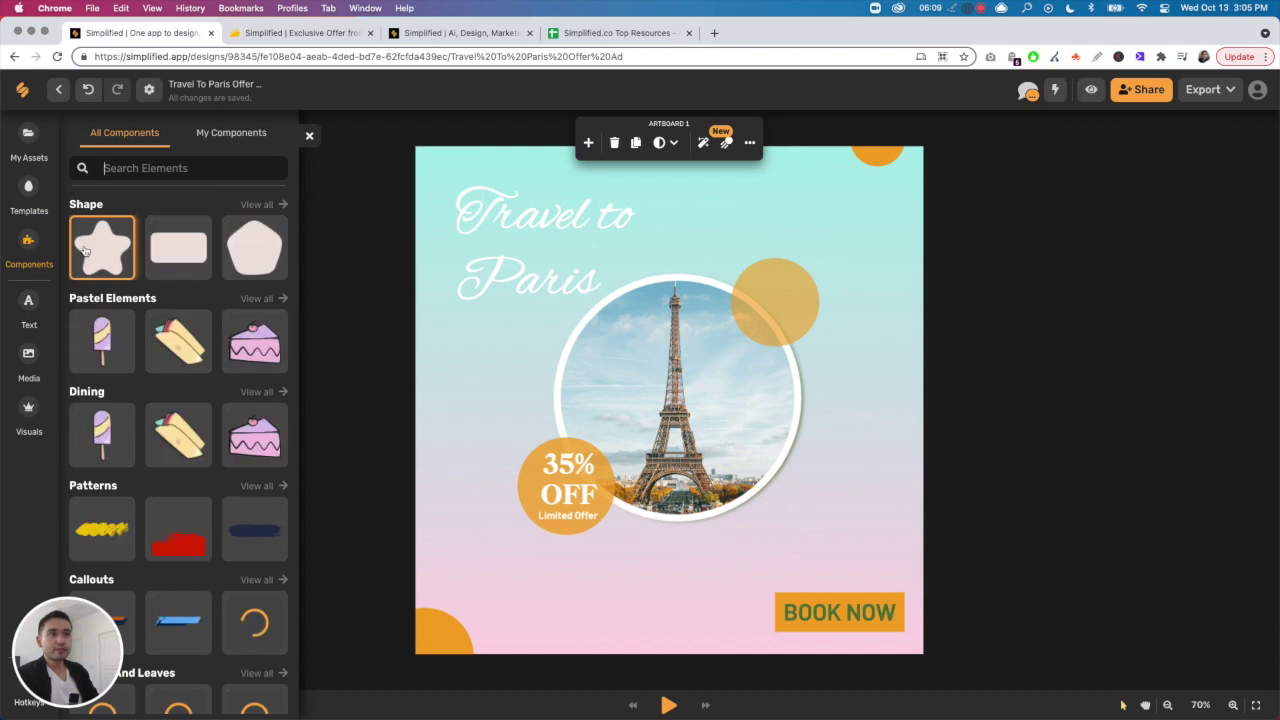
scroll(135, 384, "down", 3)
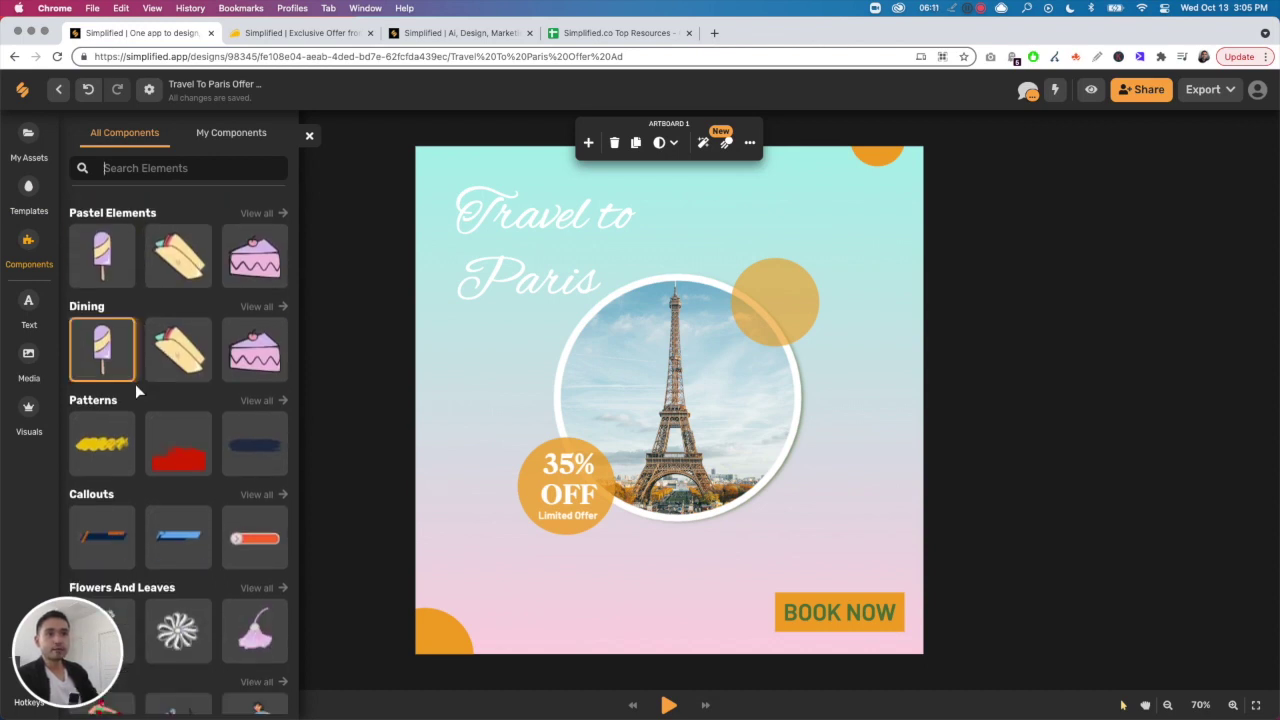
scroll(137, 337, "down", 3)
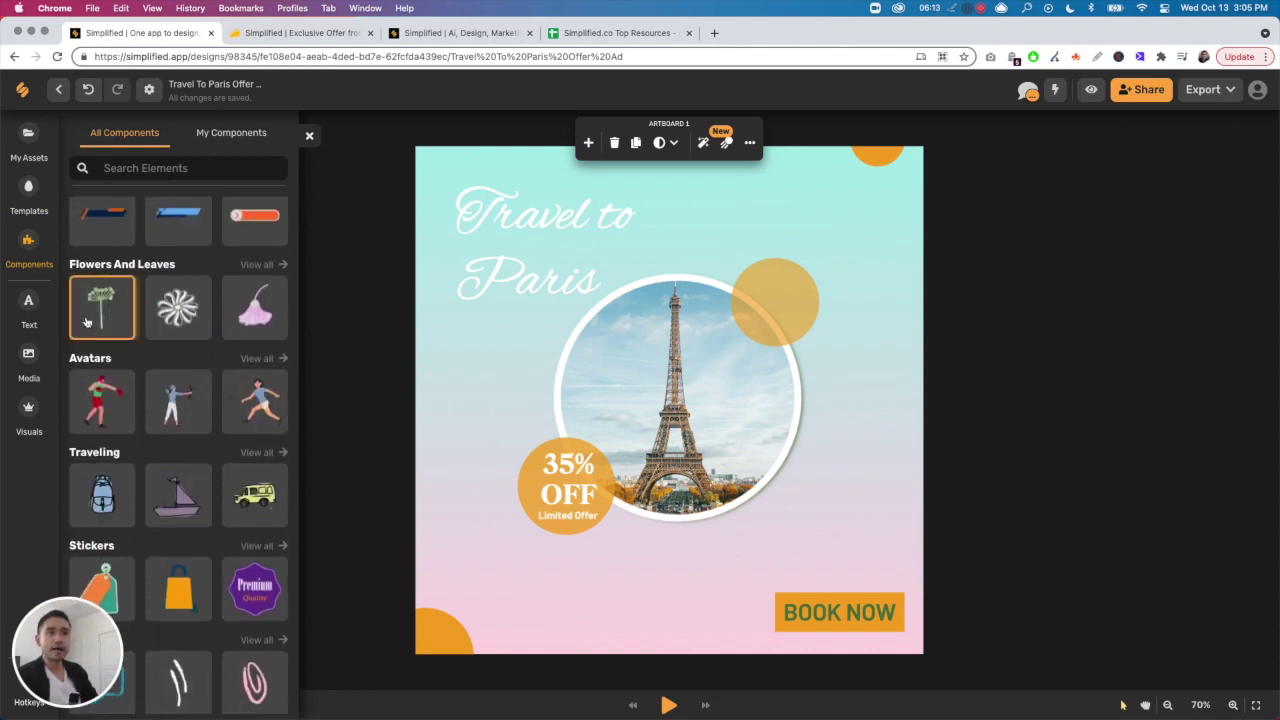
left_click(30, 307)
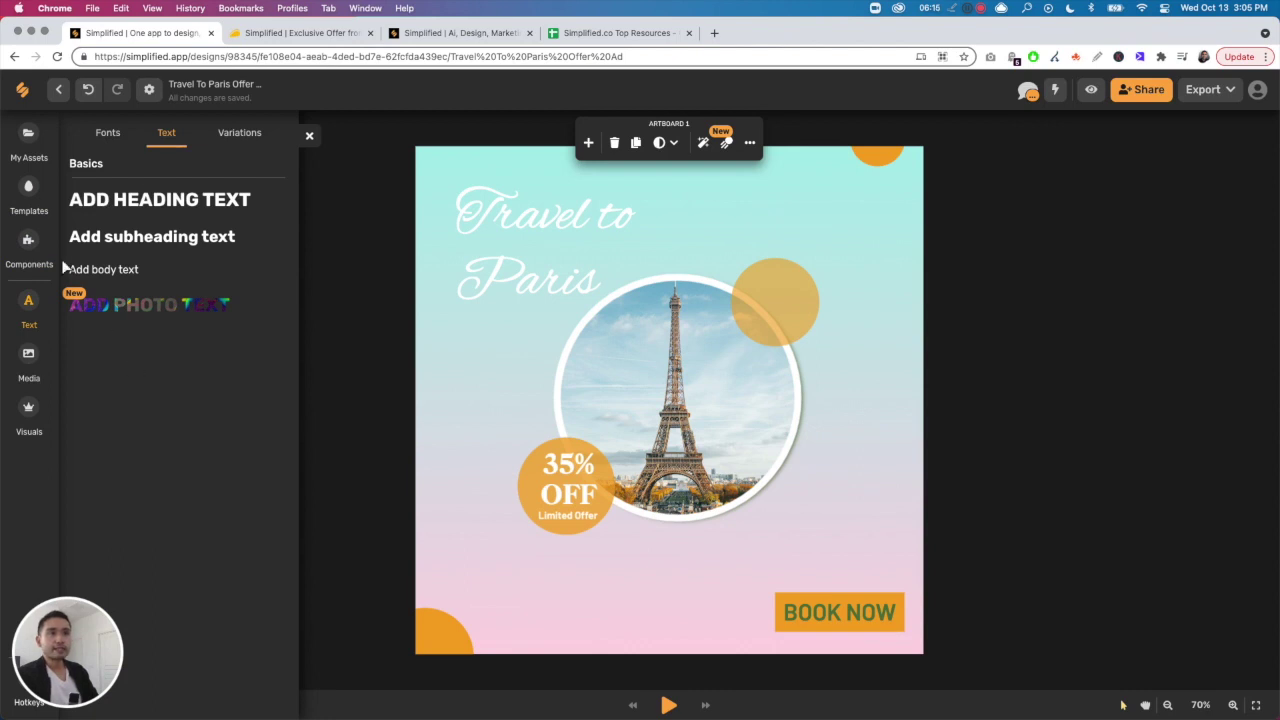
left_click(42, 375)
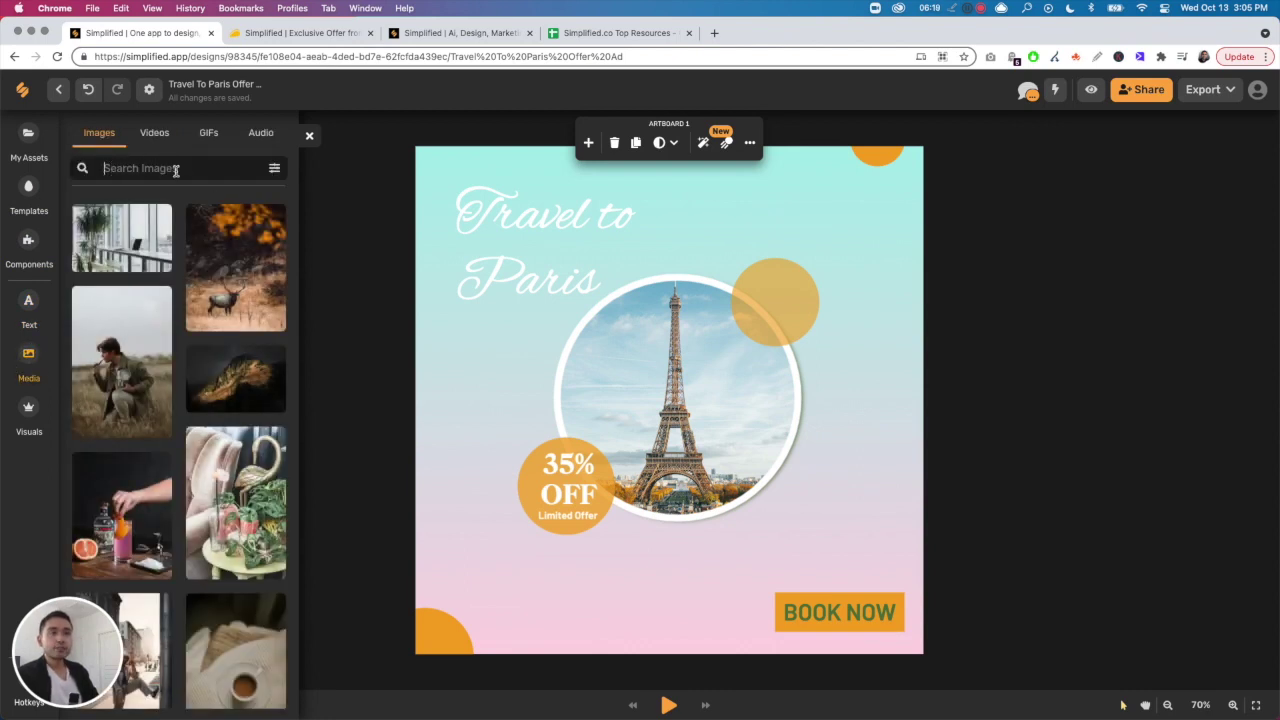
left_click(158, 136)
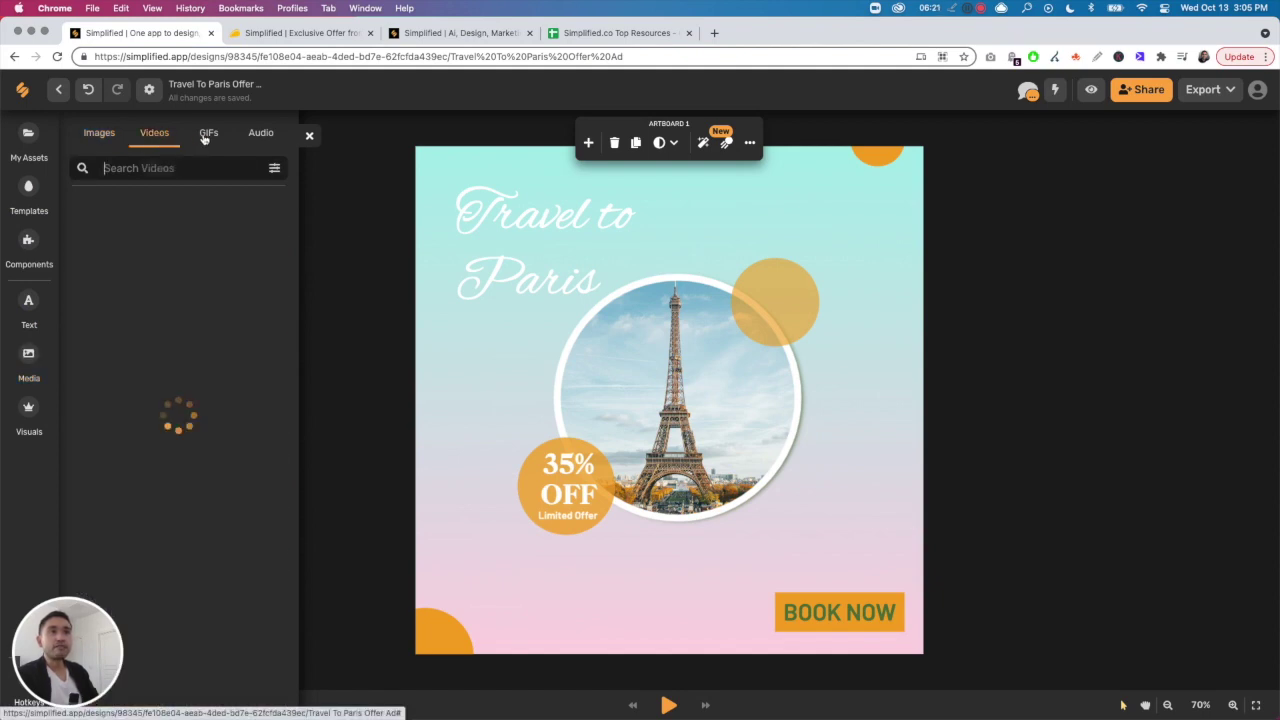
left_click(208, 135)
left_click(261, 135)
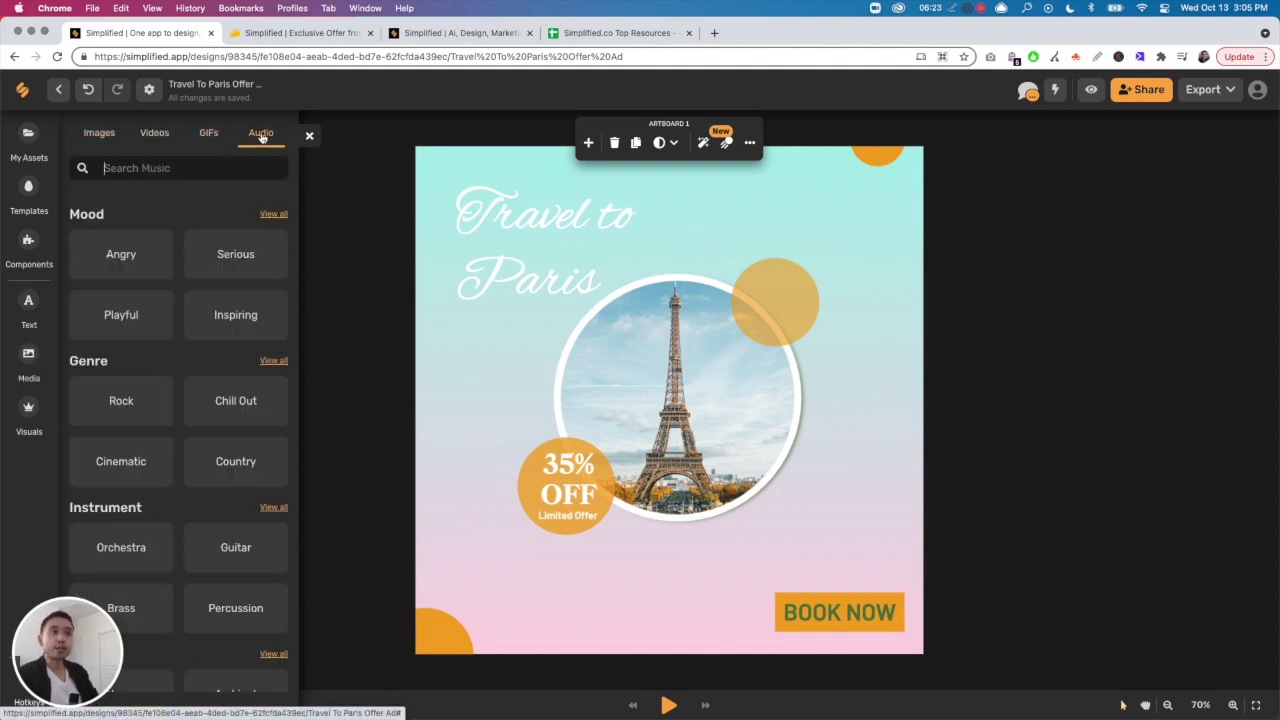
left_click(29, 415)
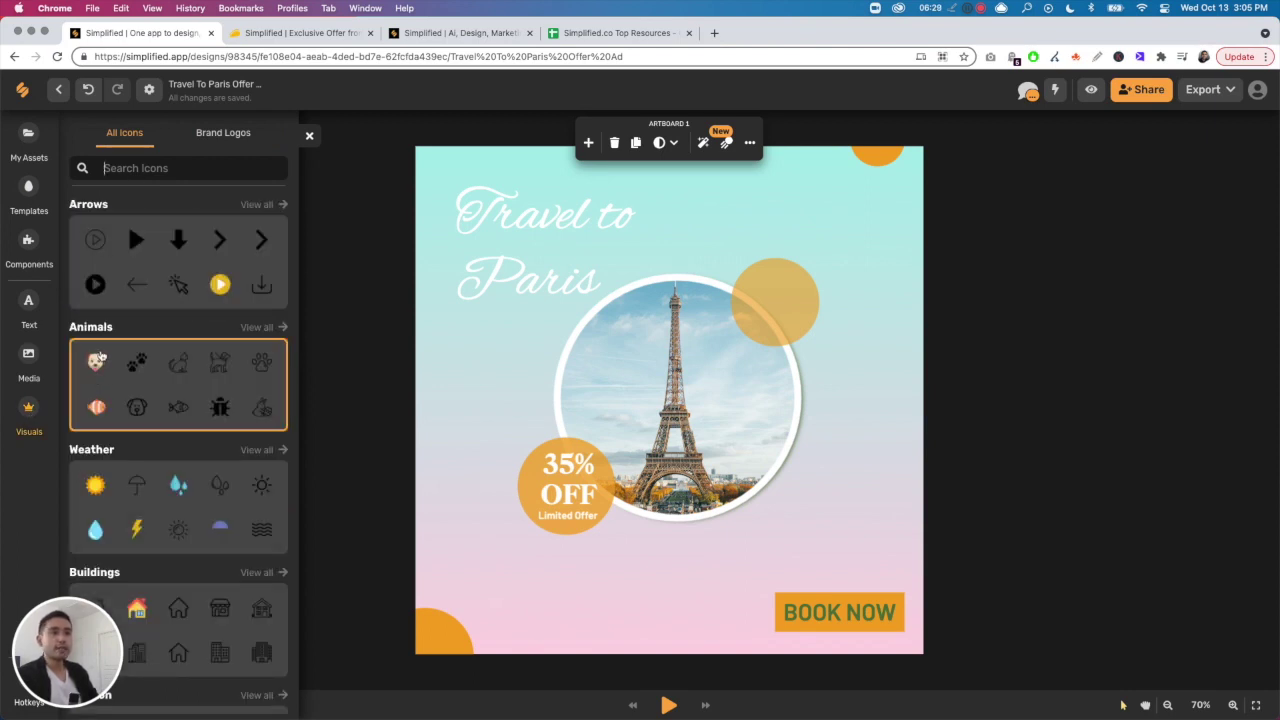
scroll(102, 350, "down", 5)
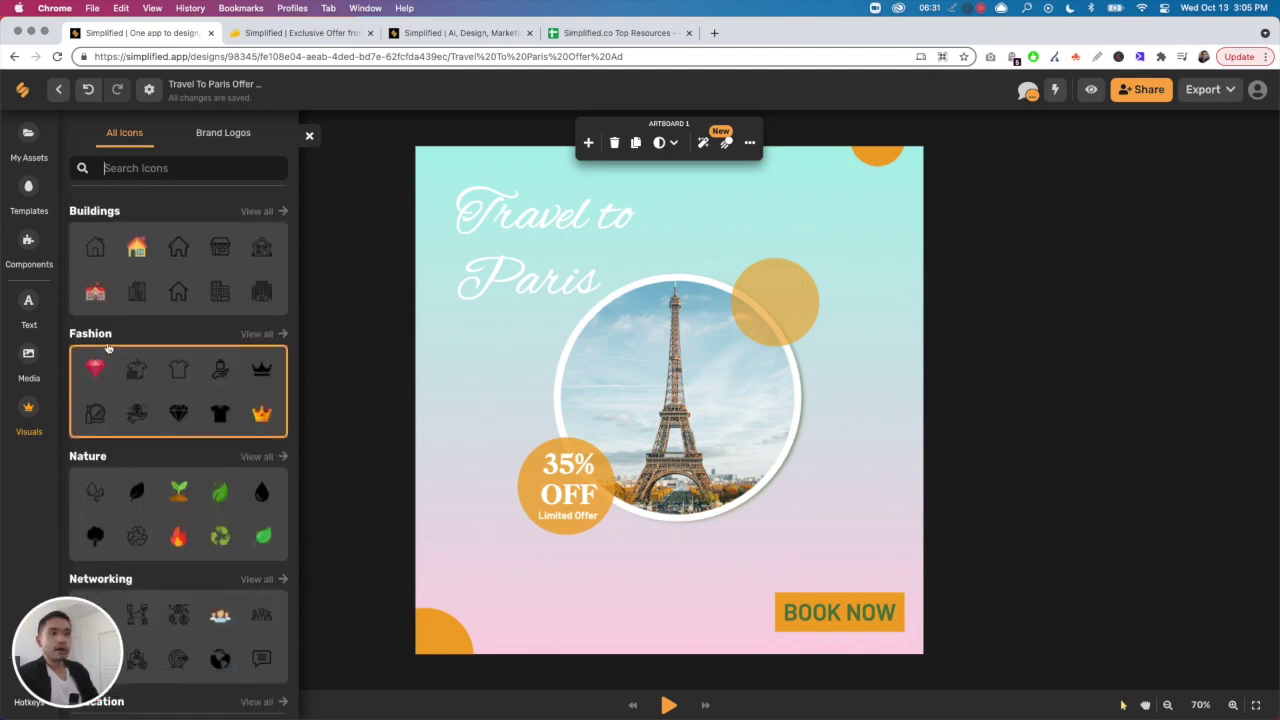
scroll(102, 452, "down", 4)
scroll(85, 400, "up", 8)
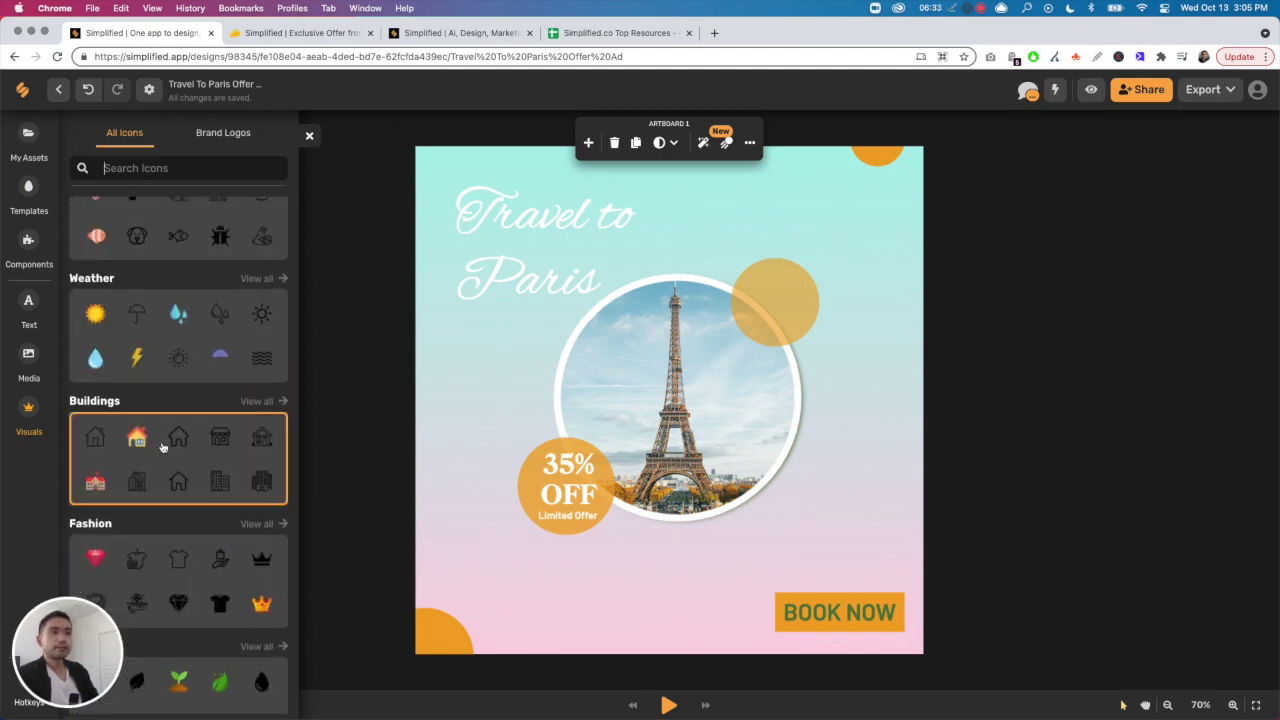
left_click(309, 135)
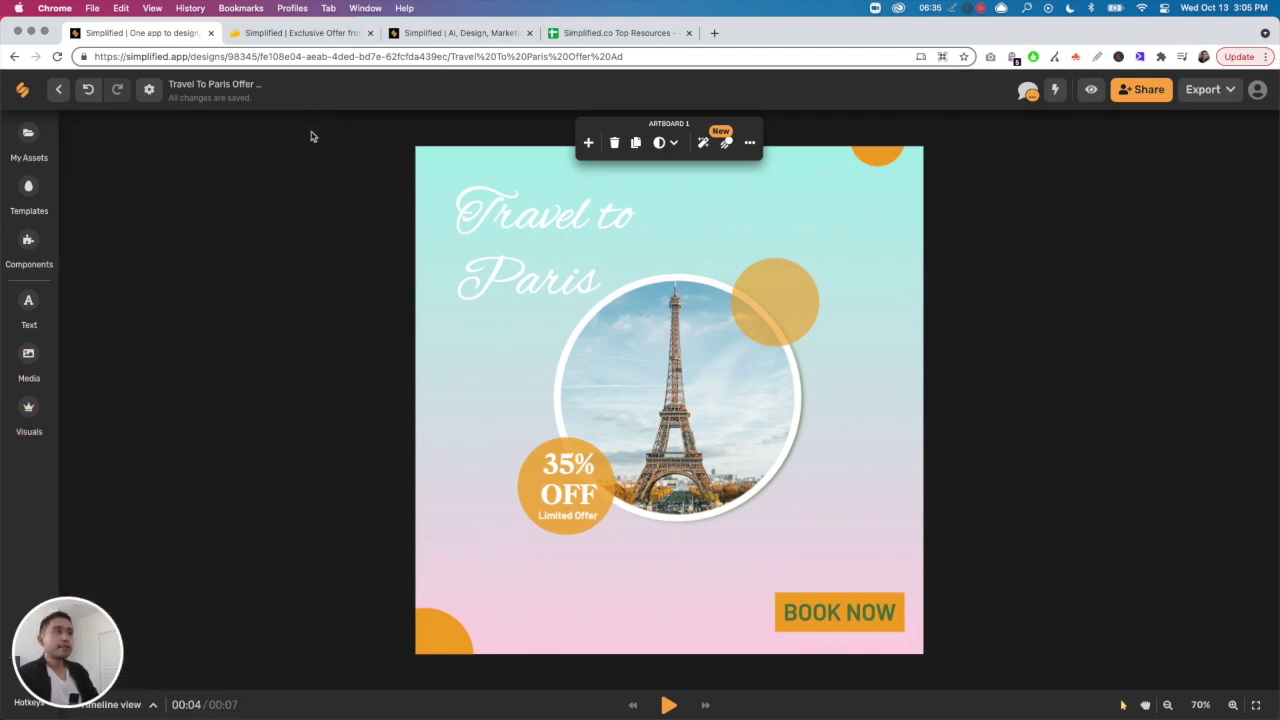
Export the design in Video format and save it as Travel To Paris Offer Ad
left_click(1222, 92)
left_click(1097, 146)
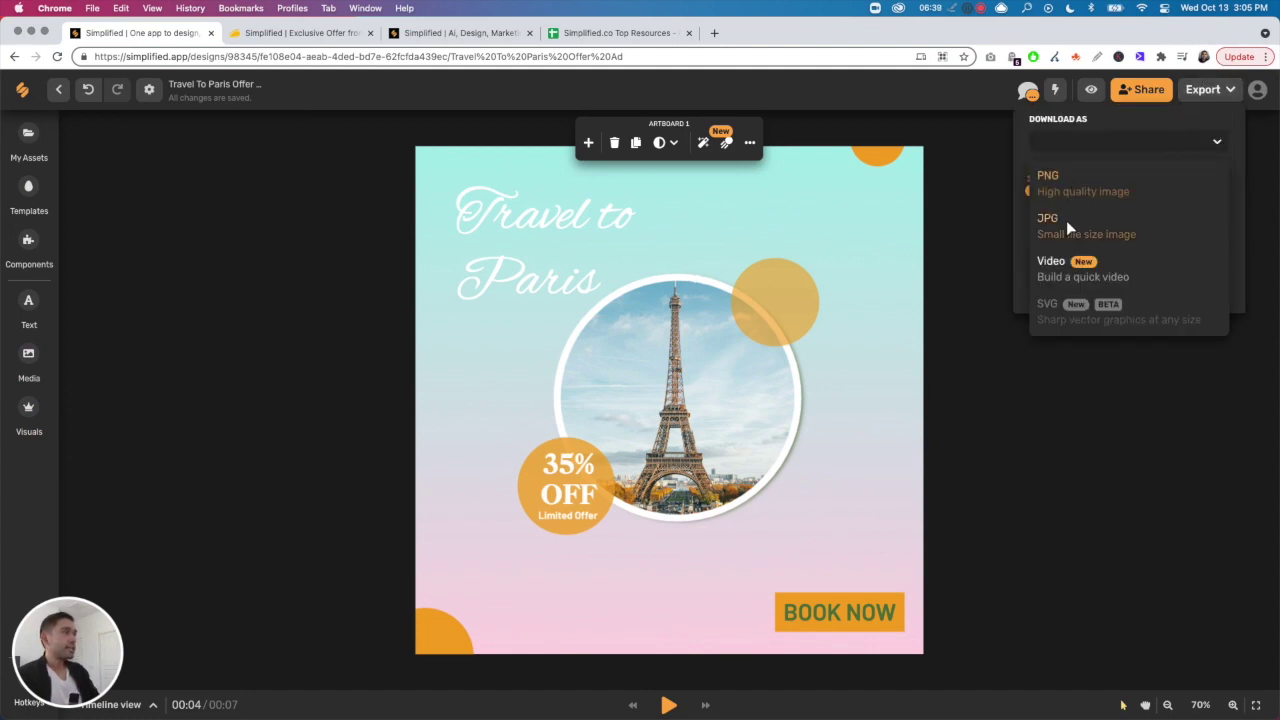
left_click(1120, 141)
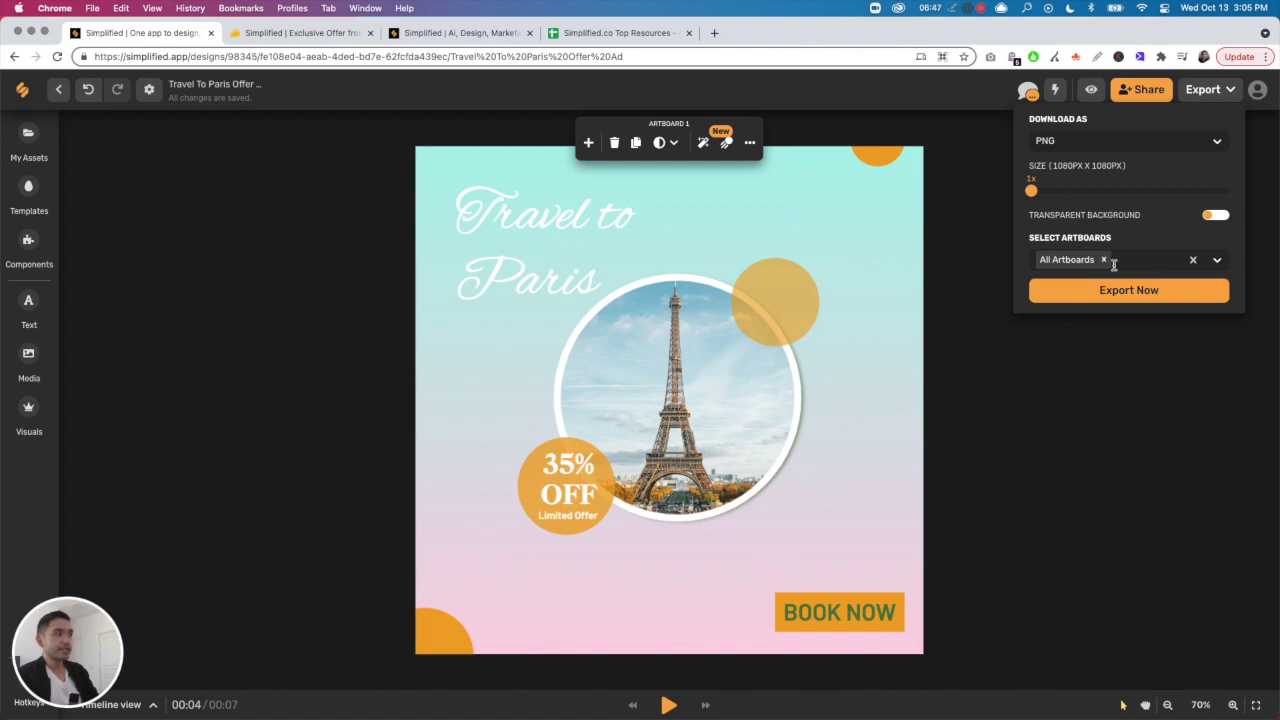
left_click(1118, 141)
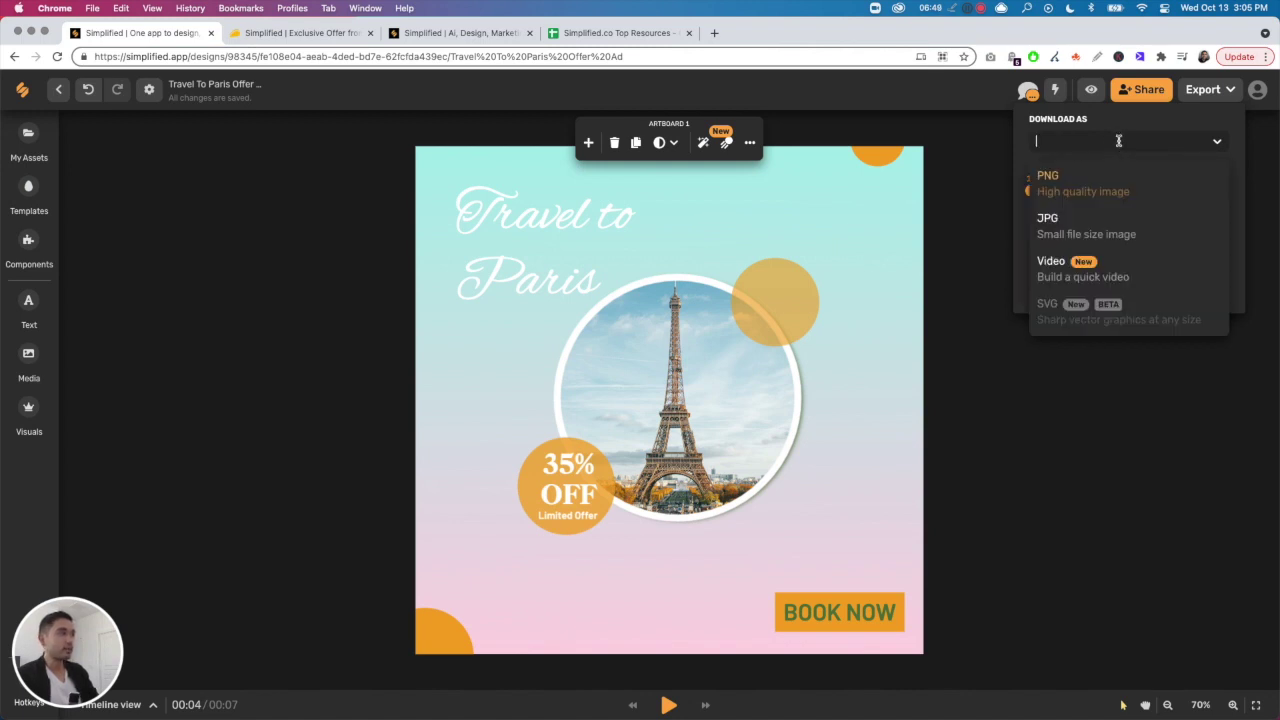
left_click(1050, 265)
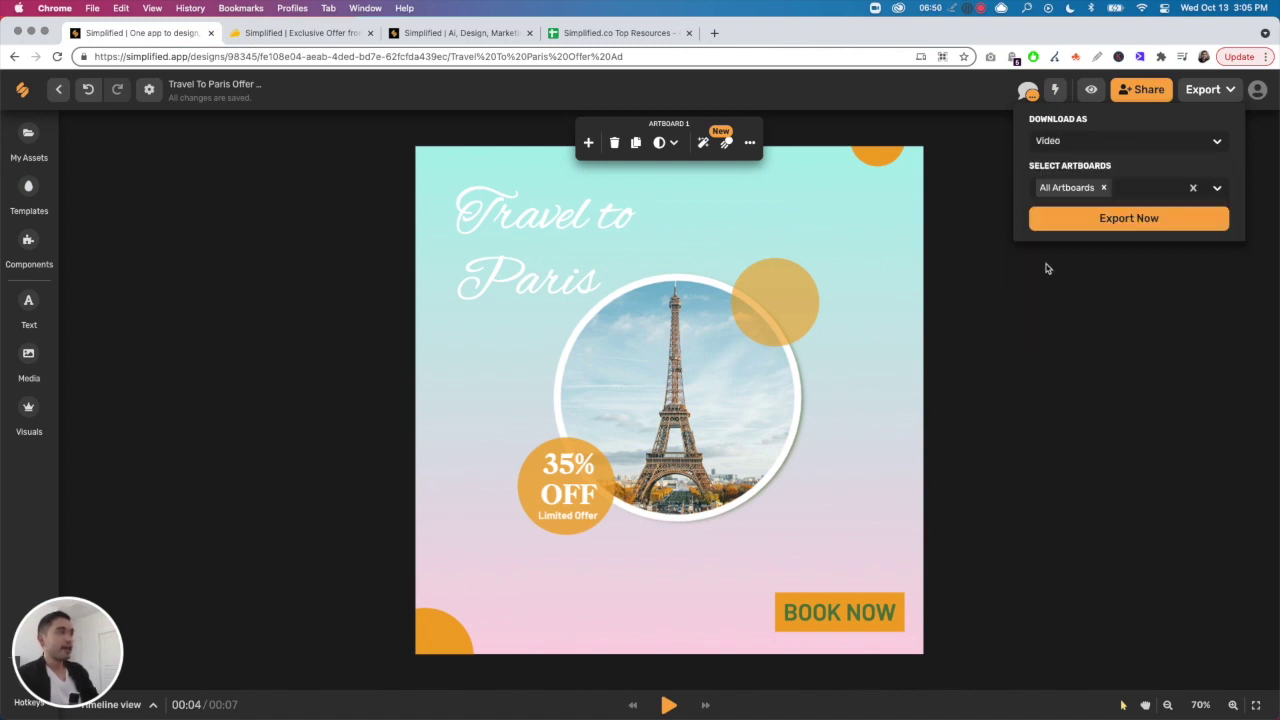
left_click(1100, 226)
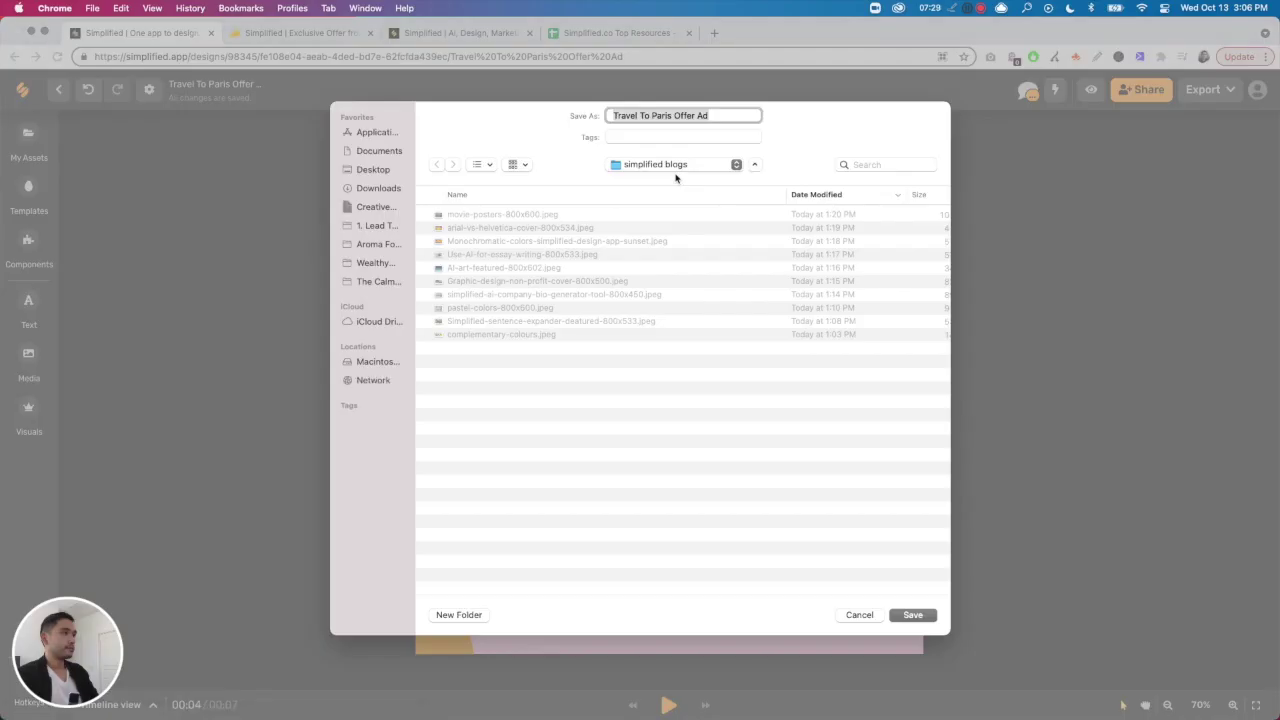
left_click(921, 619)
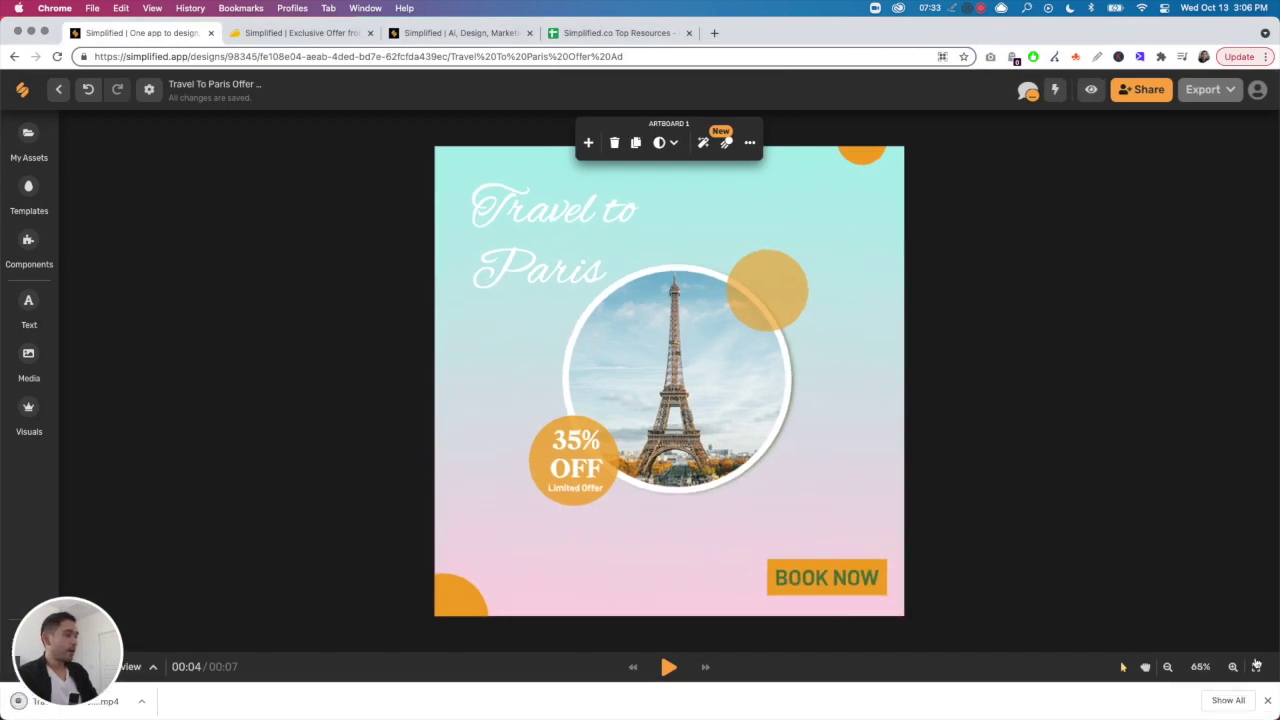
left_click(1267, 700)
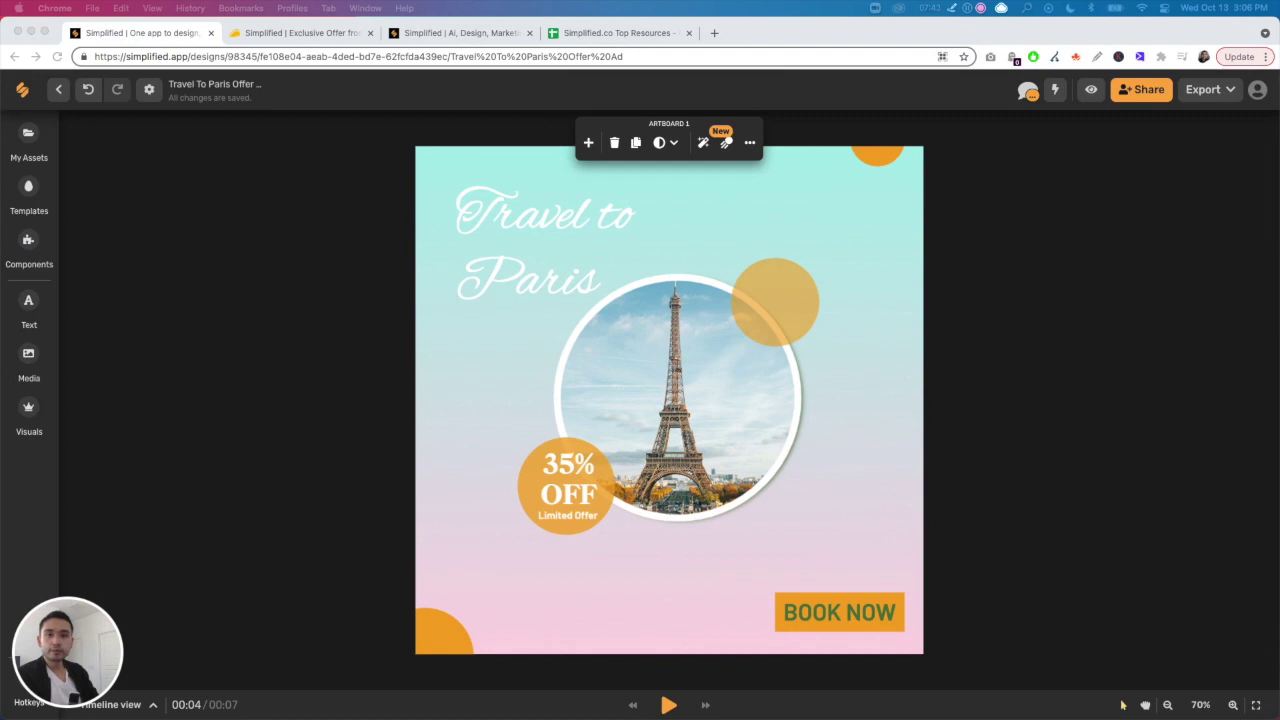
key("space")
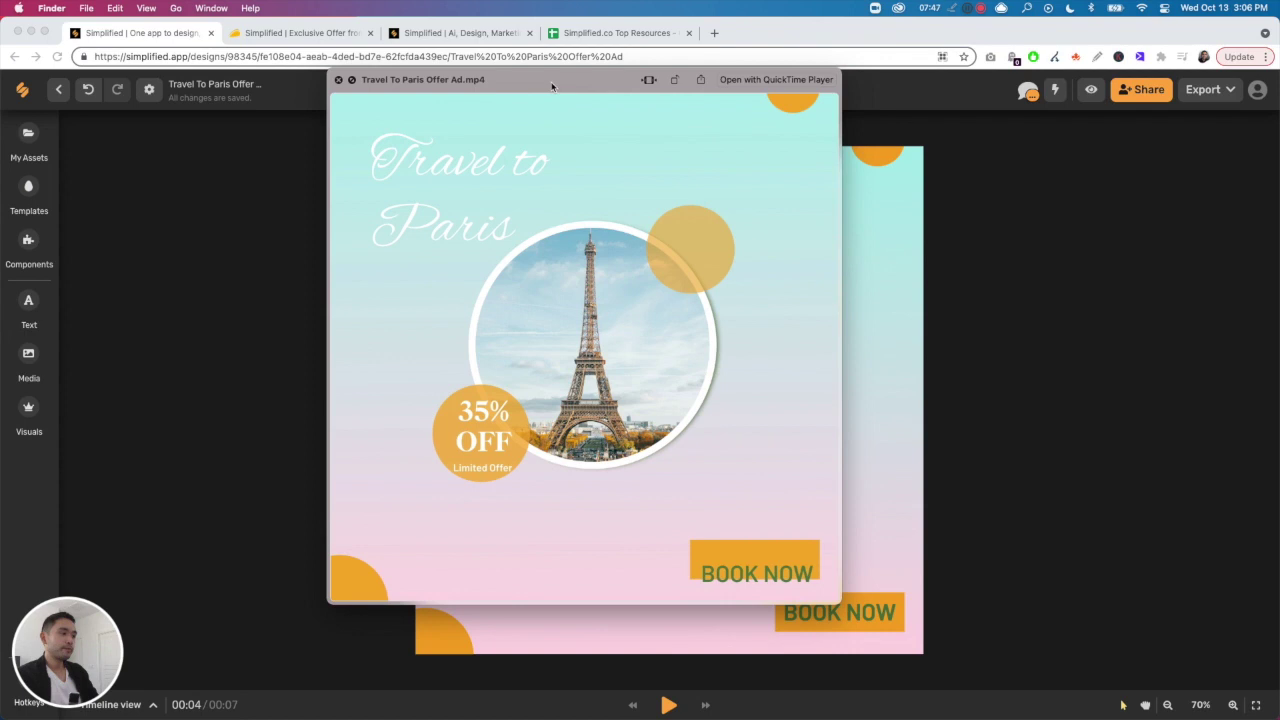
left_click(380, 608)
key("super+Tab")
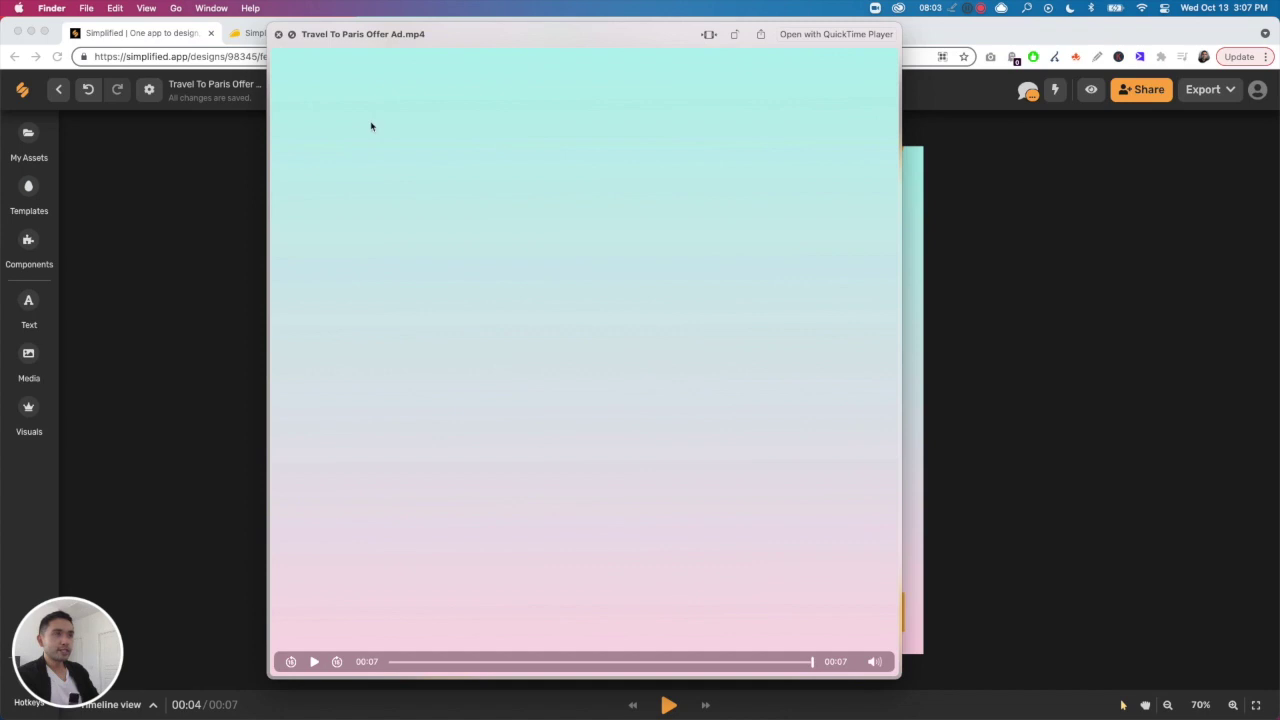
left_click(279, 35)
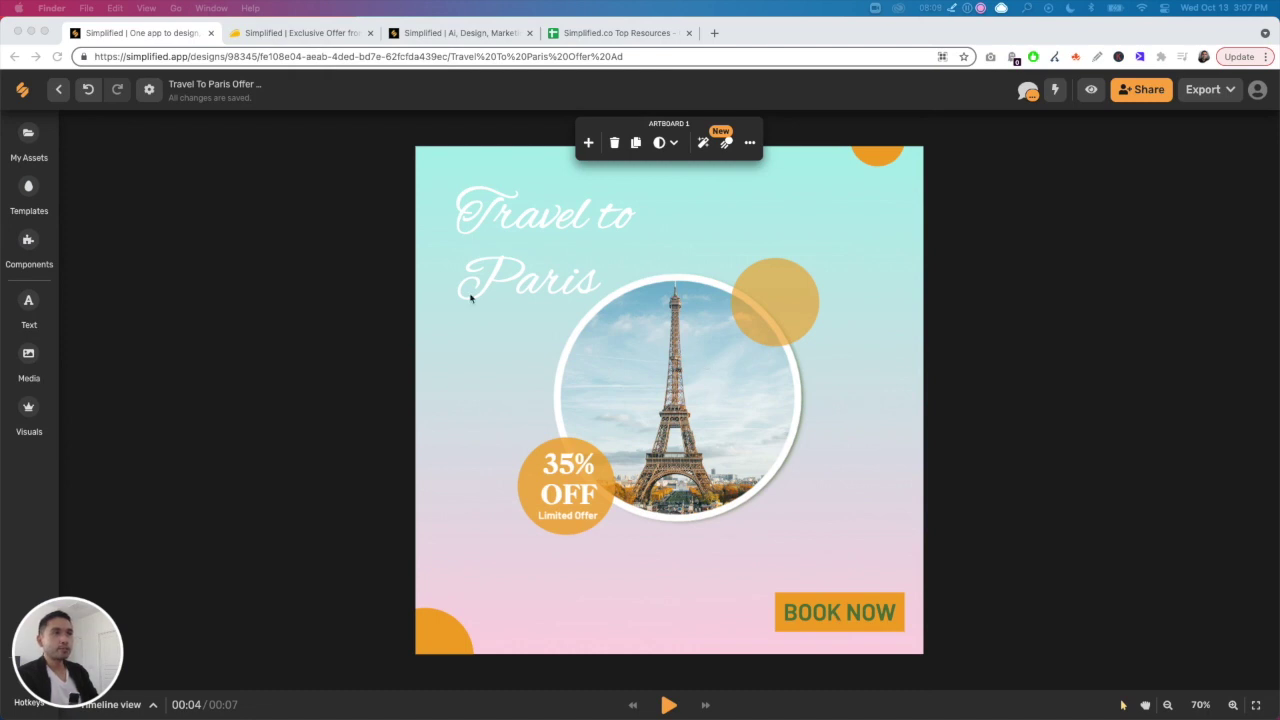
Exit the Travel To Paris design to Projects and open the AI Assistant template playground
left_click(58, 92)
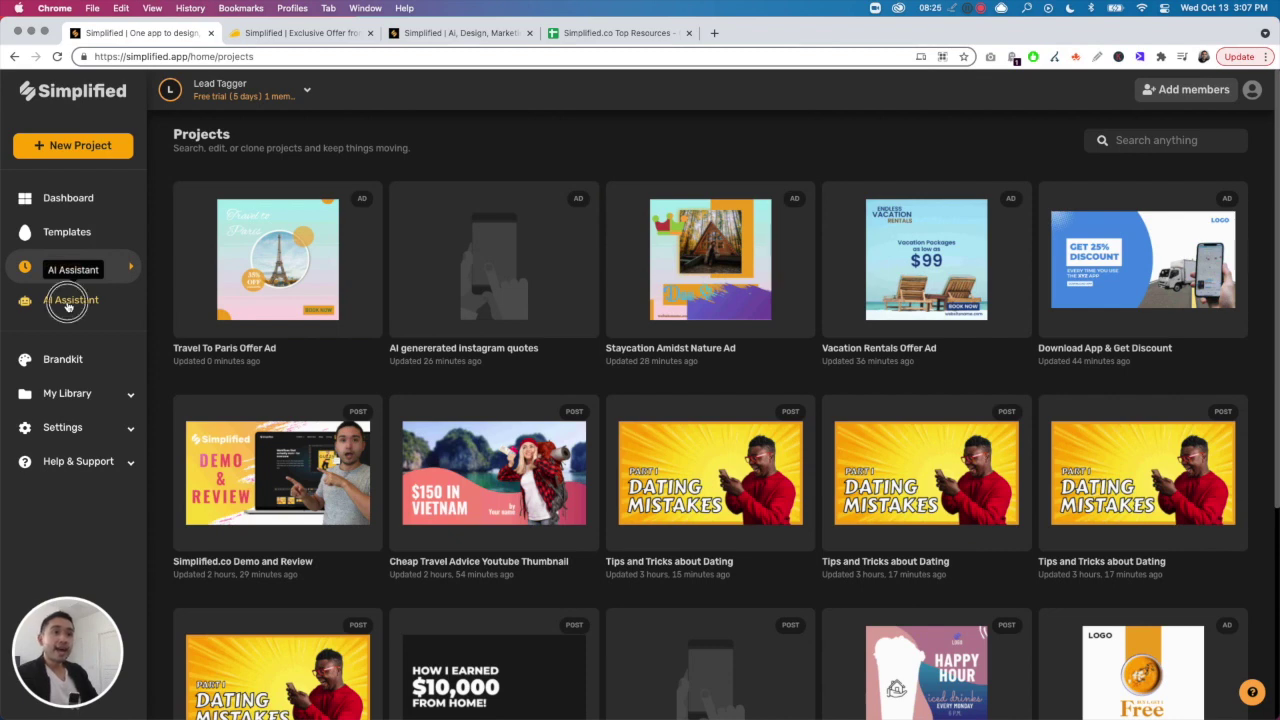
left_click(68, 302)
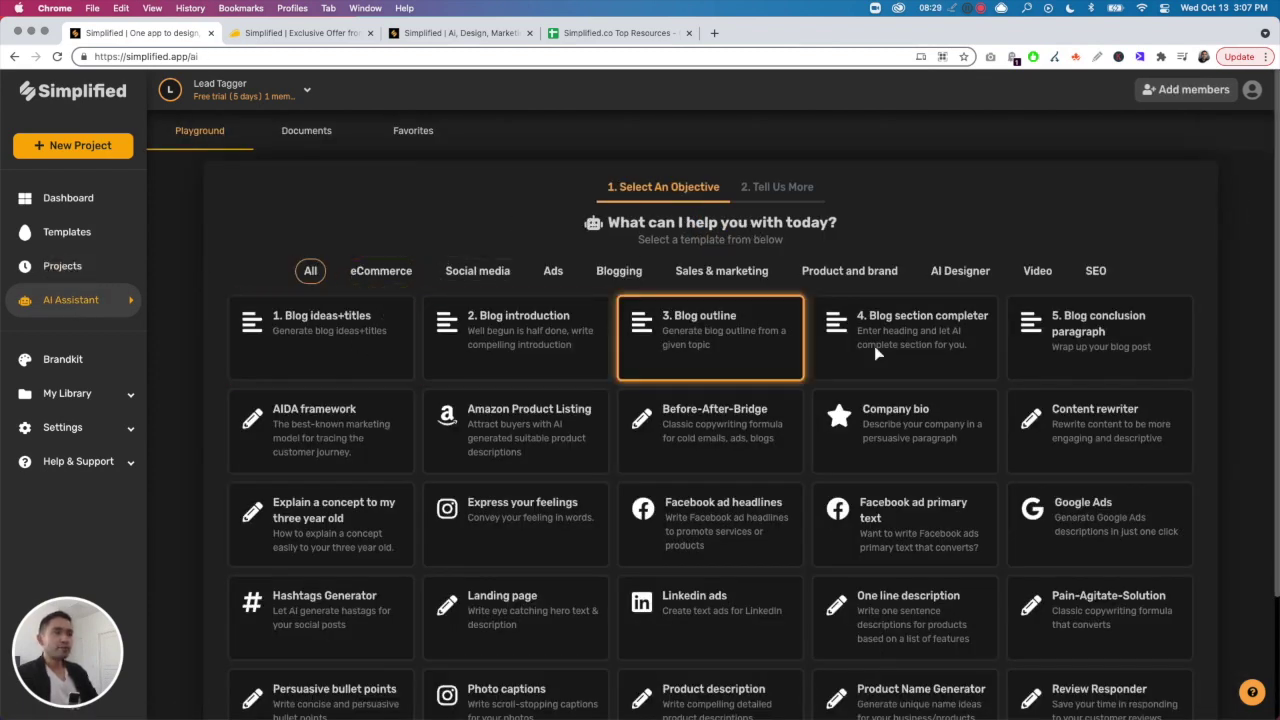
Browse the AI Assistant categories: eCommerce, Social media, Ads, Blogging, Sales & marketing, Product and brand, AI Designer, Video, SEO
scroll(727, 284, "down", 3)
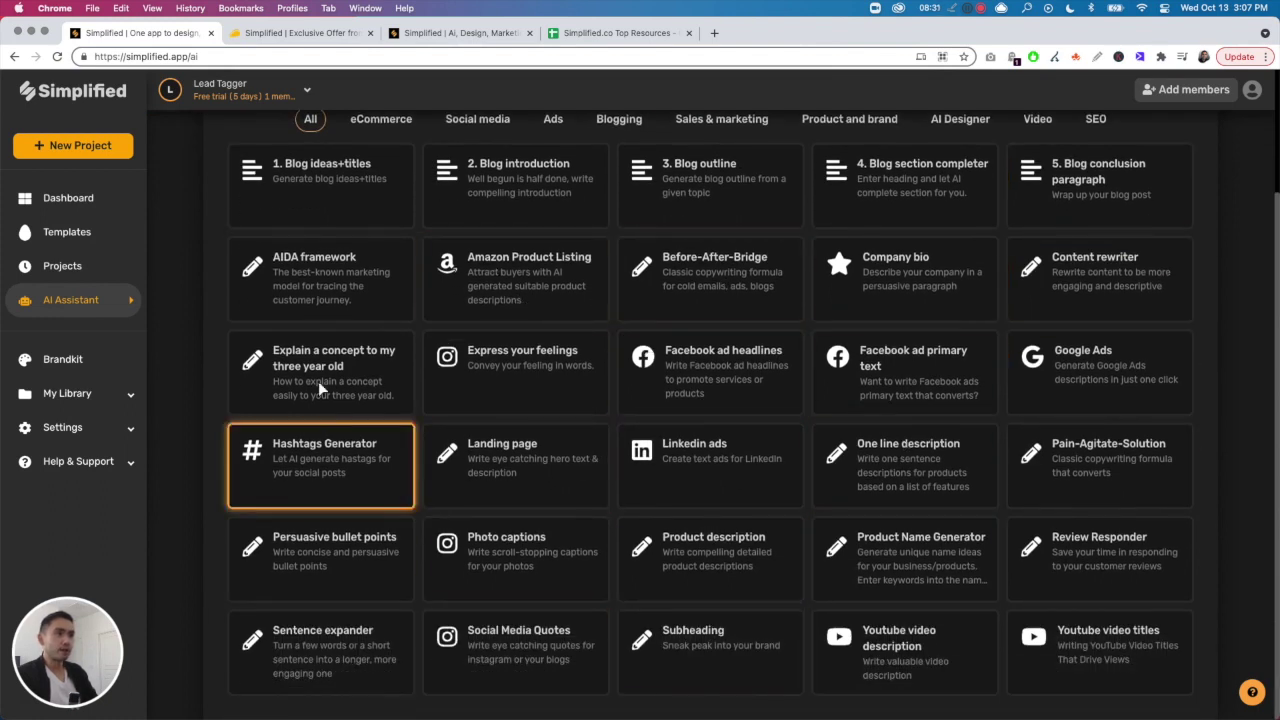
scroll(623, 511, "up", 2)
scroll(623, 511, "up", 1)
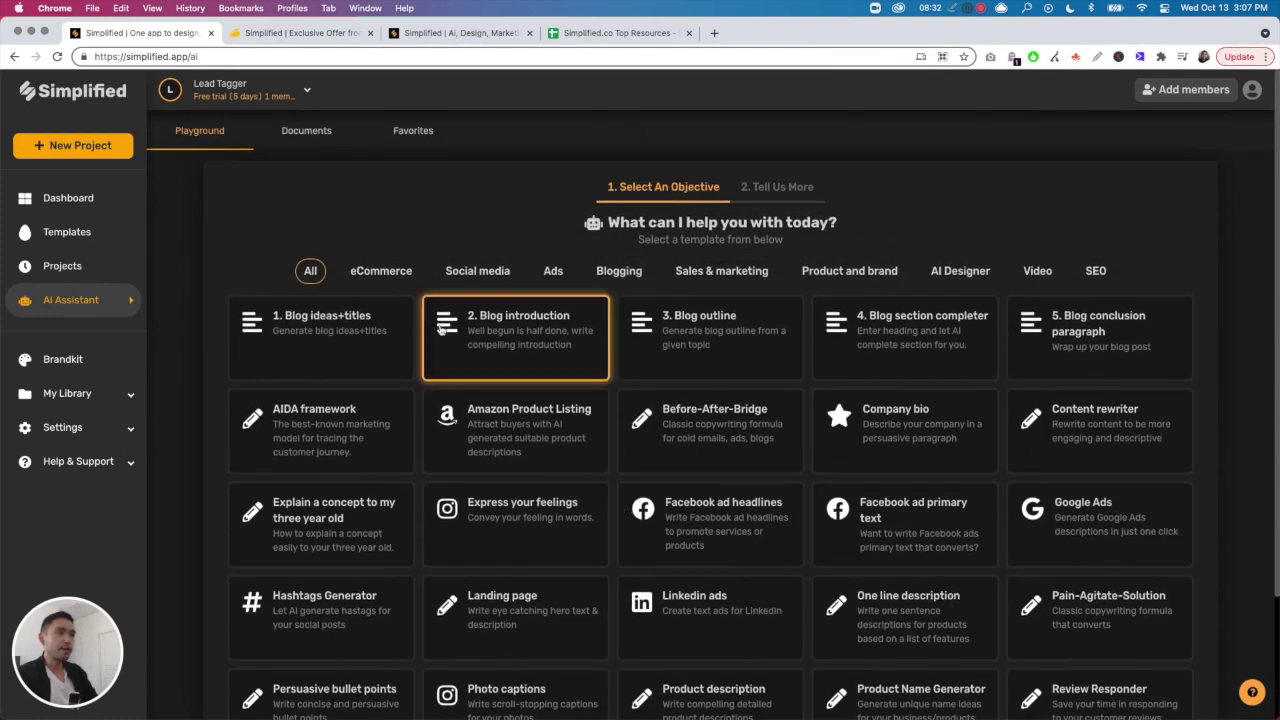
left_click(383, 271)
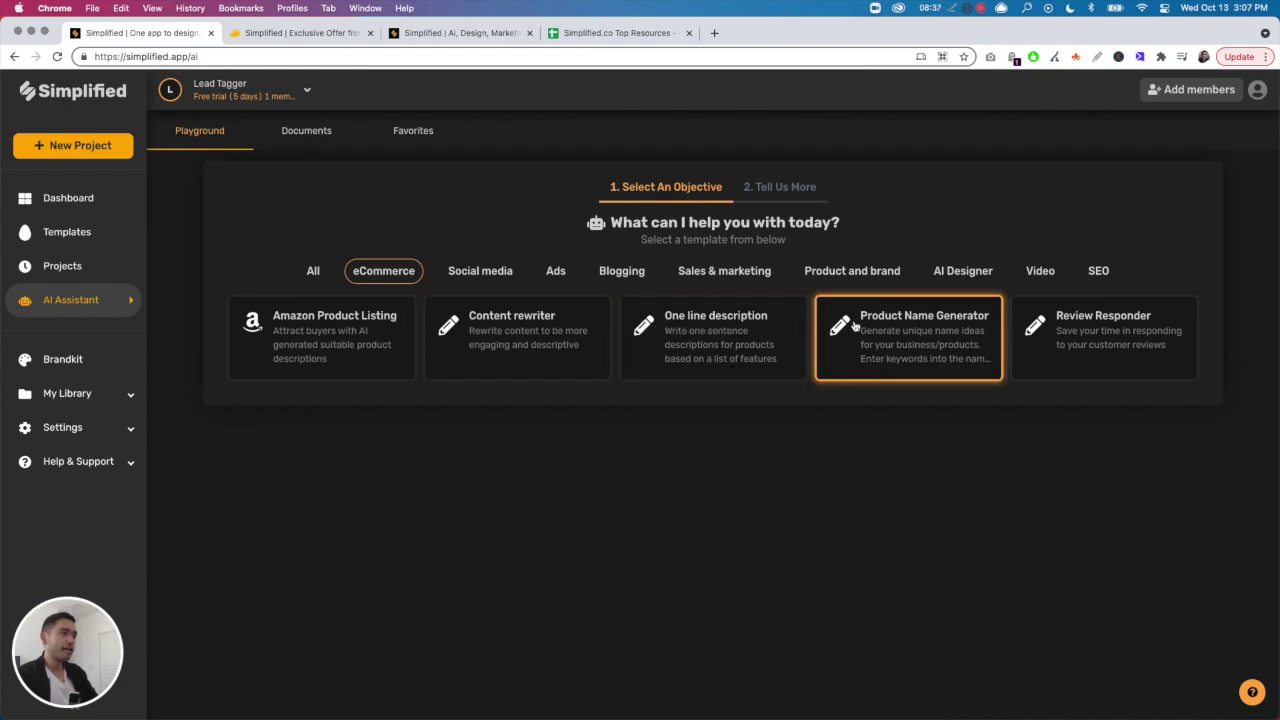
left_click(498, 275)
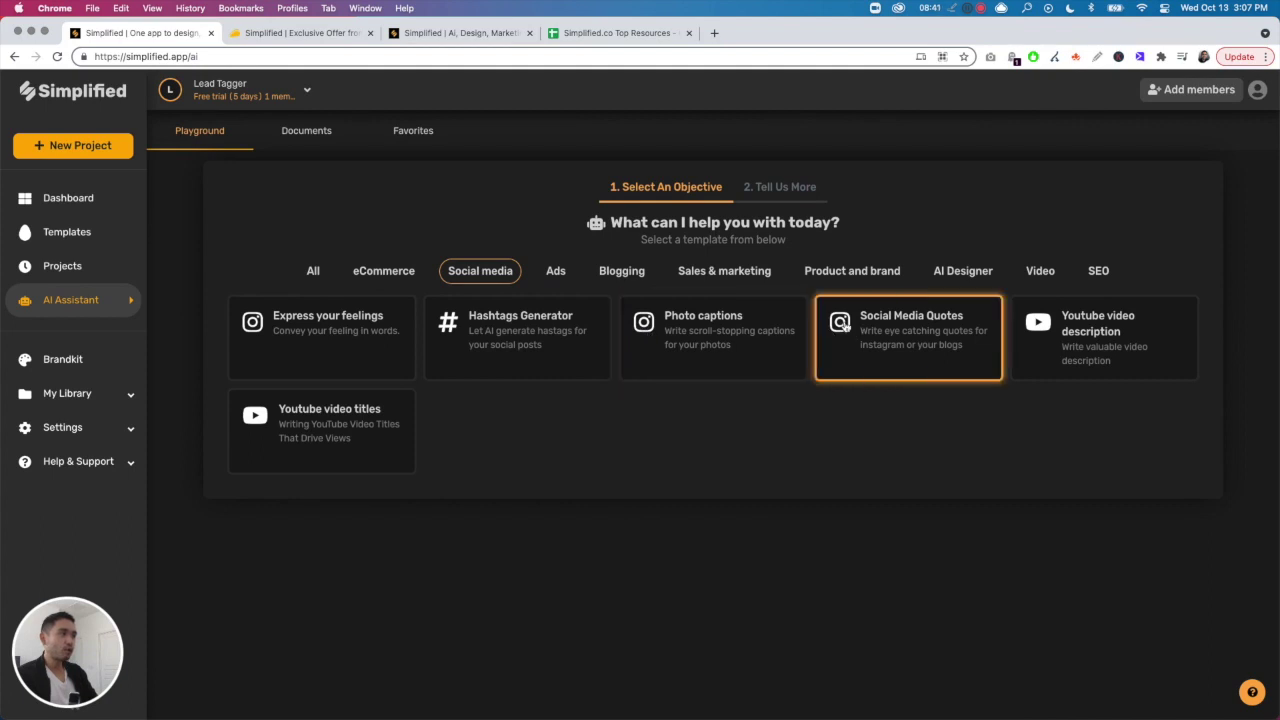
left_click(557, 280)
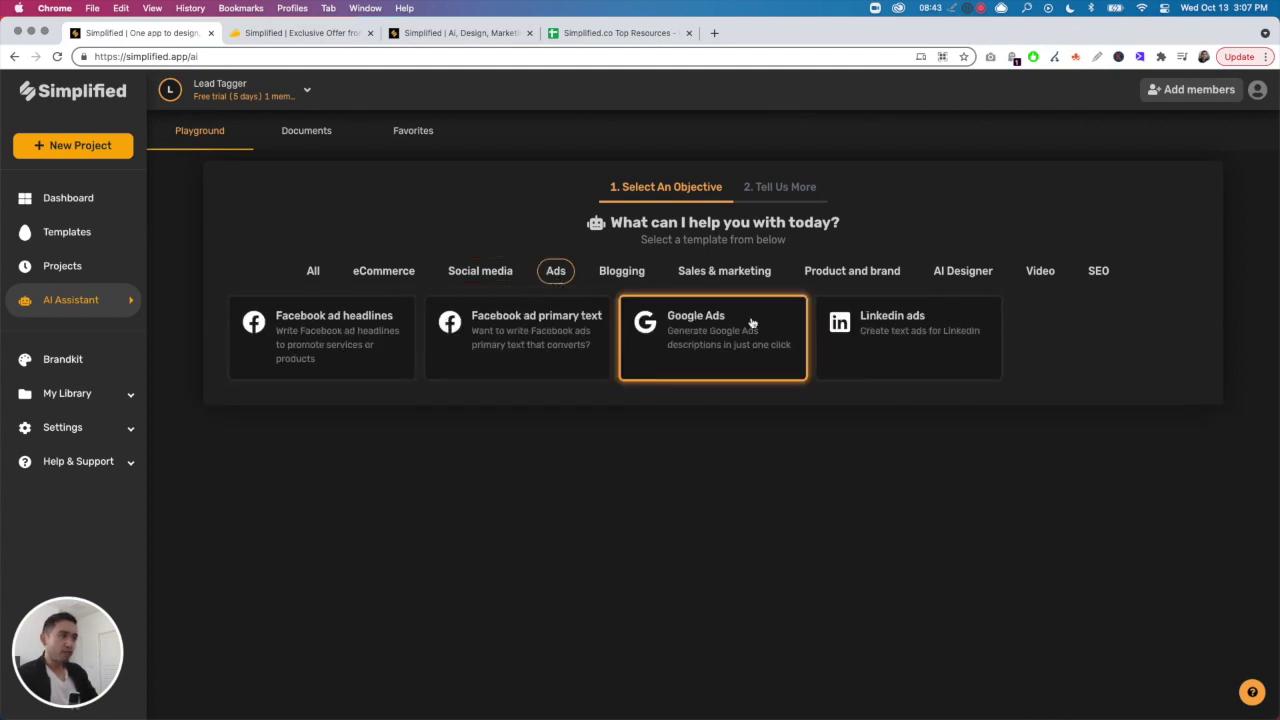
left_click(630, 280)
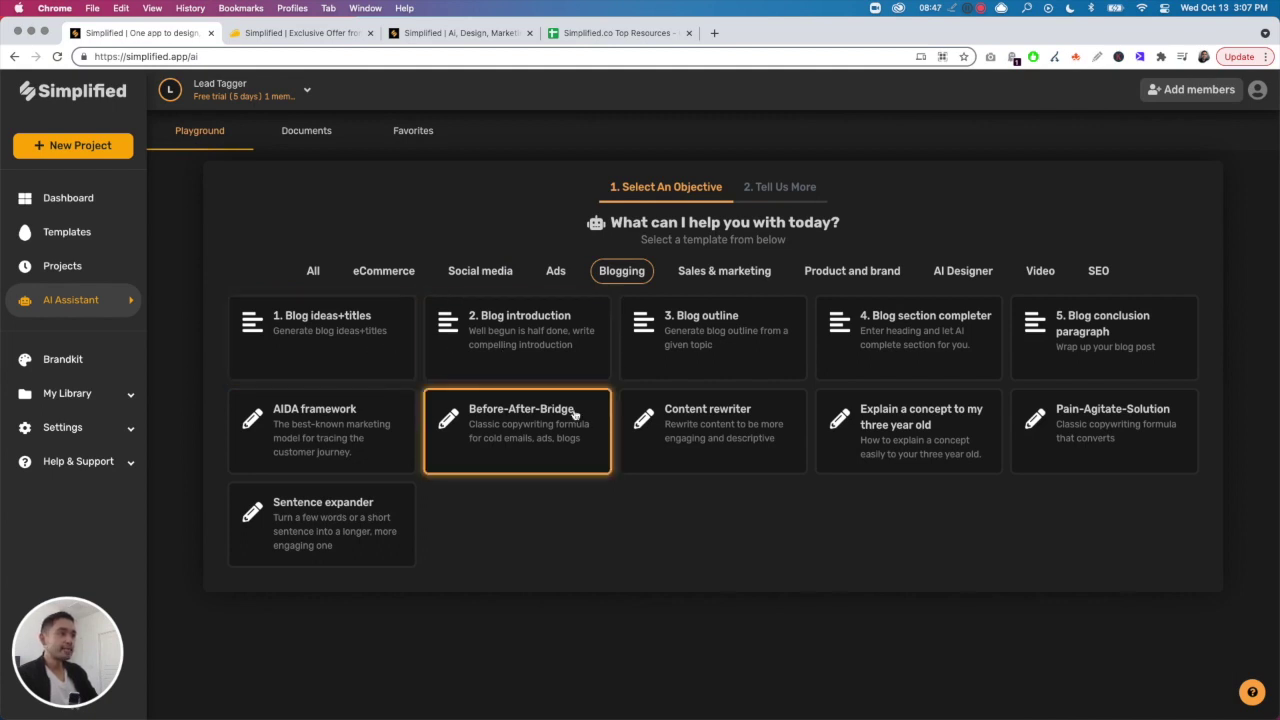
left_click(730, 277)
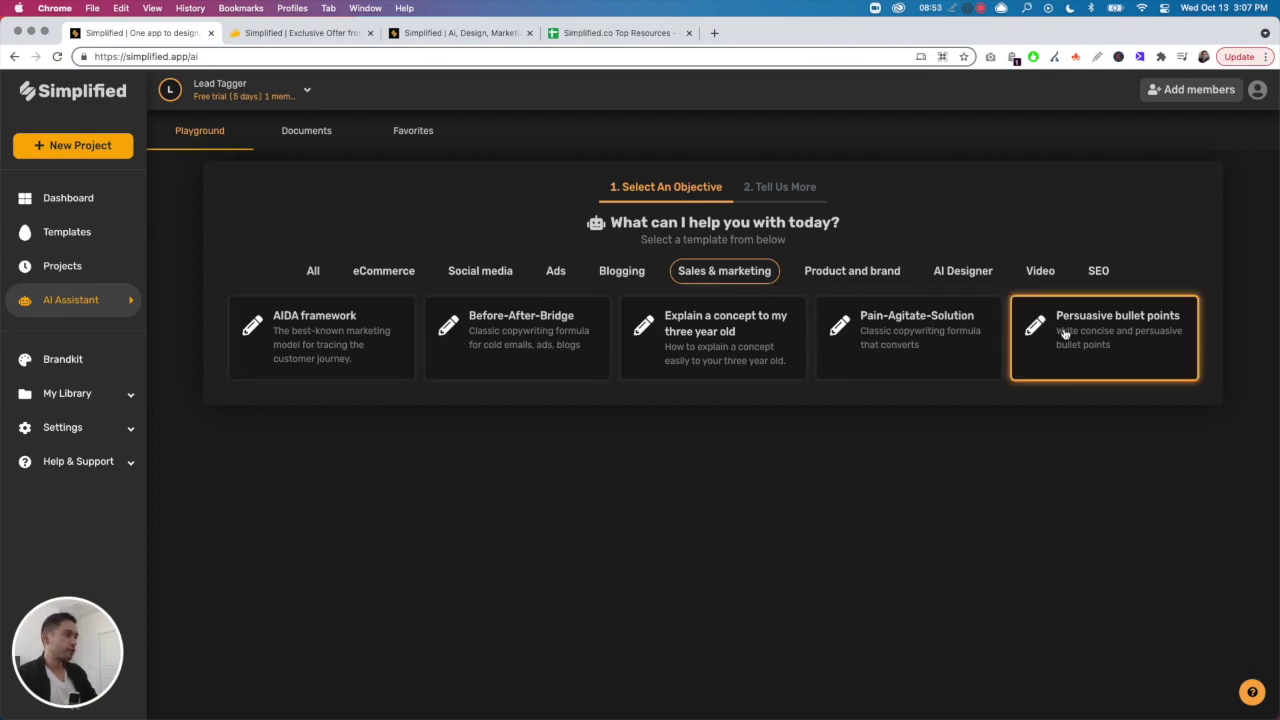
left_click(838, 279)
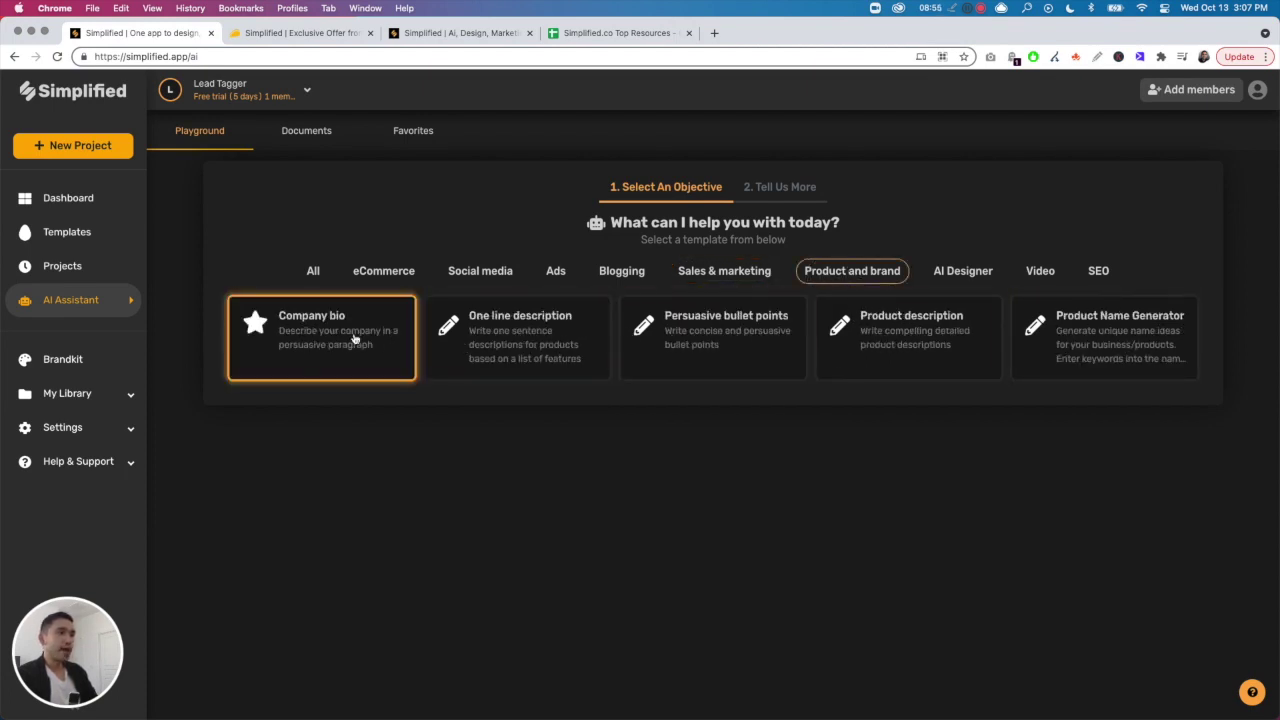
left_click(968, 277)
left_click(1045, 275)
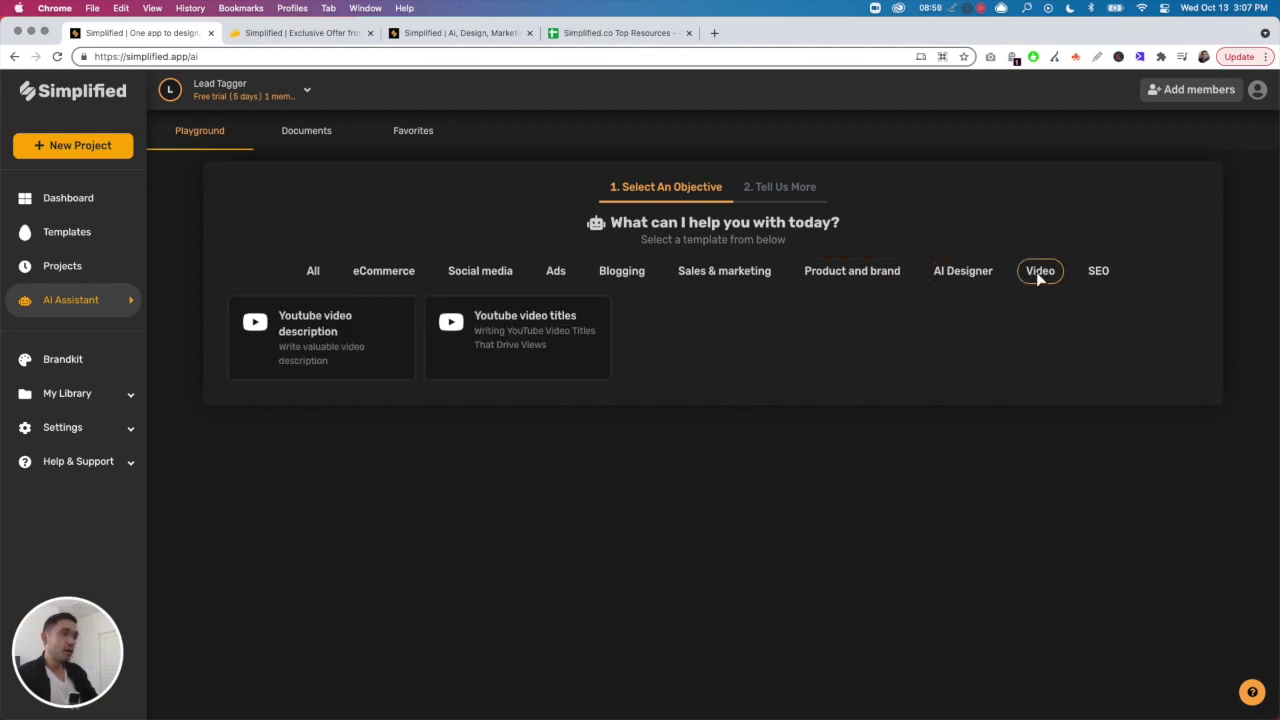
left_click(1079, 279)
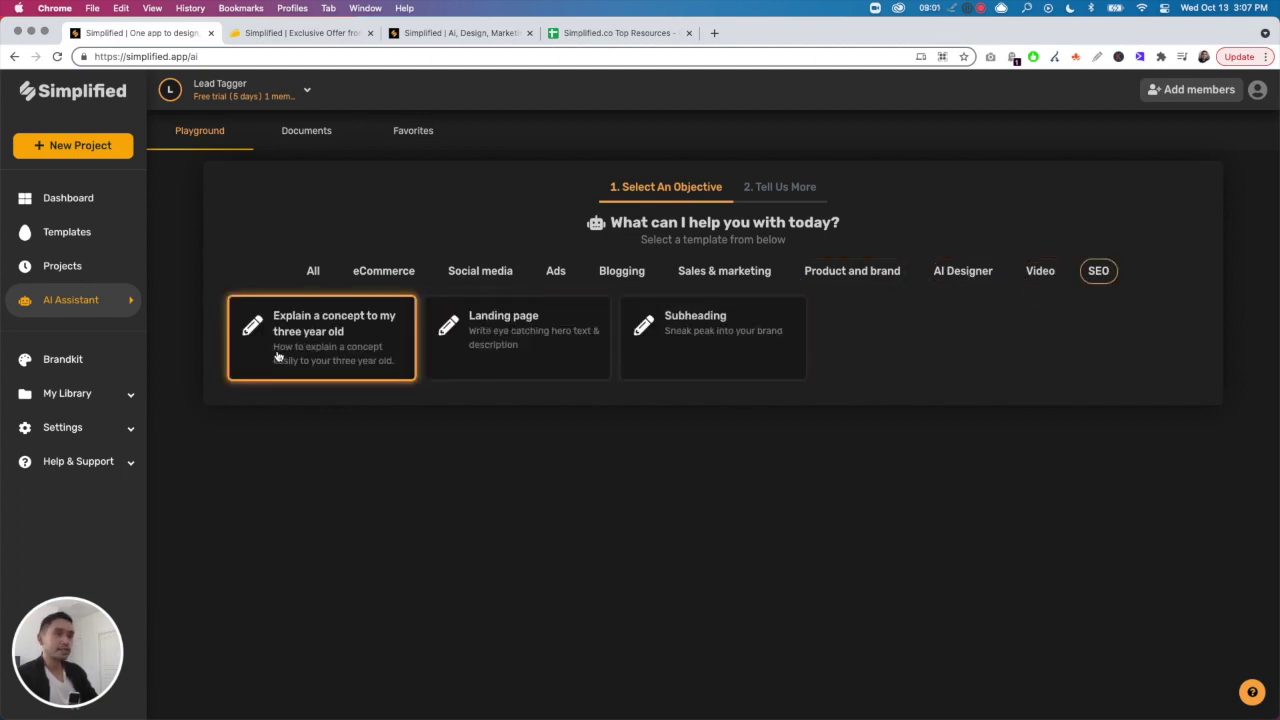
Open the Social Media Quotes generator from AI Designer and focus its topic field
left_click(963, 277)
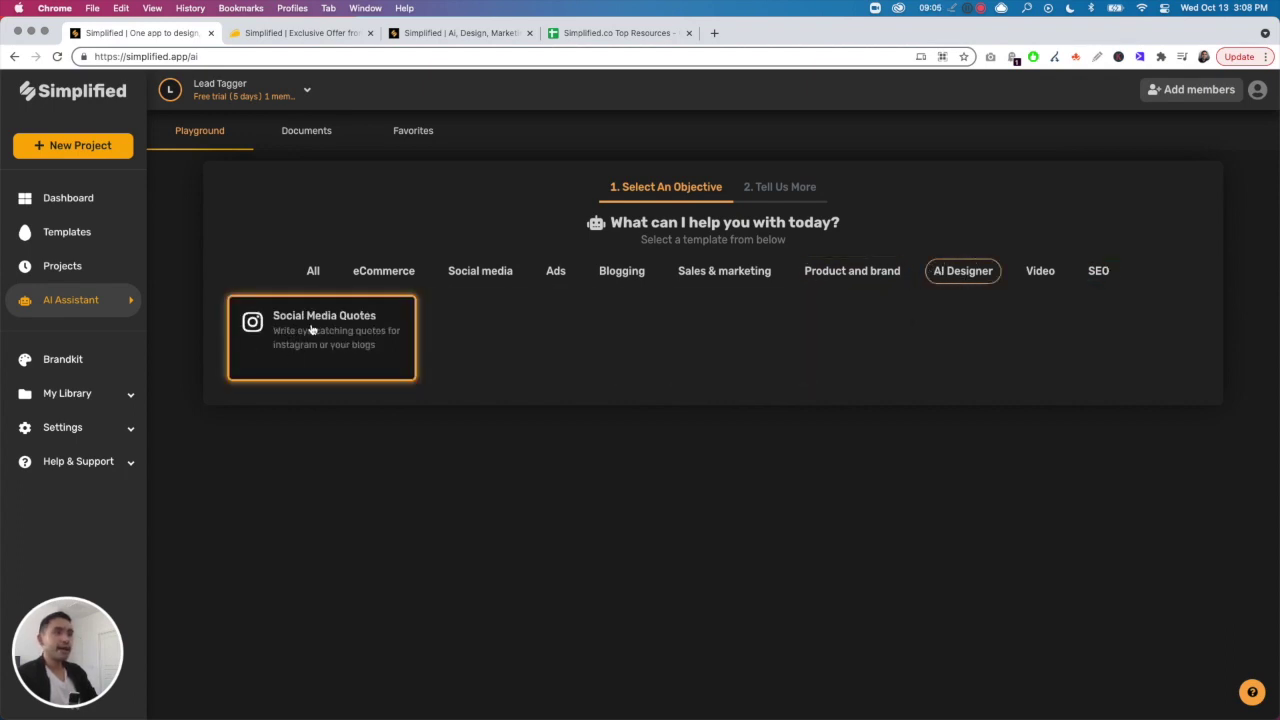
left_click(315, 325)
left_click(567, 366)
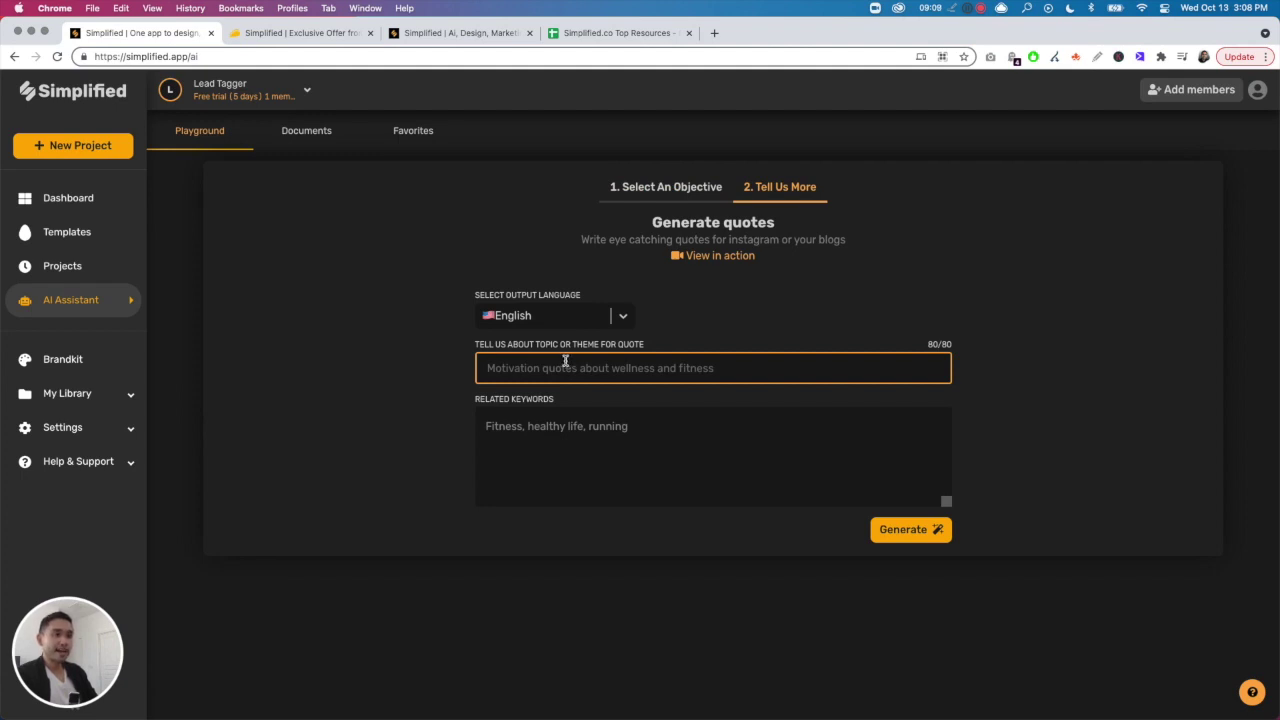
Fill the quote topic with 'Affiliate Marketing Tips For Youtube' from suggestions
left_click(540, 398)
left_click(549, 369)
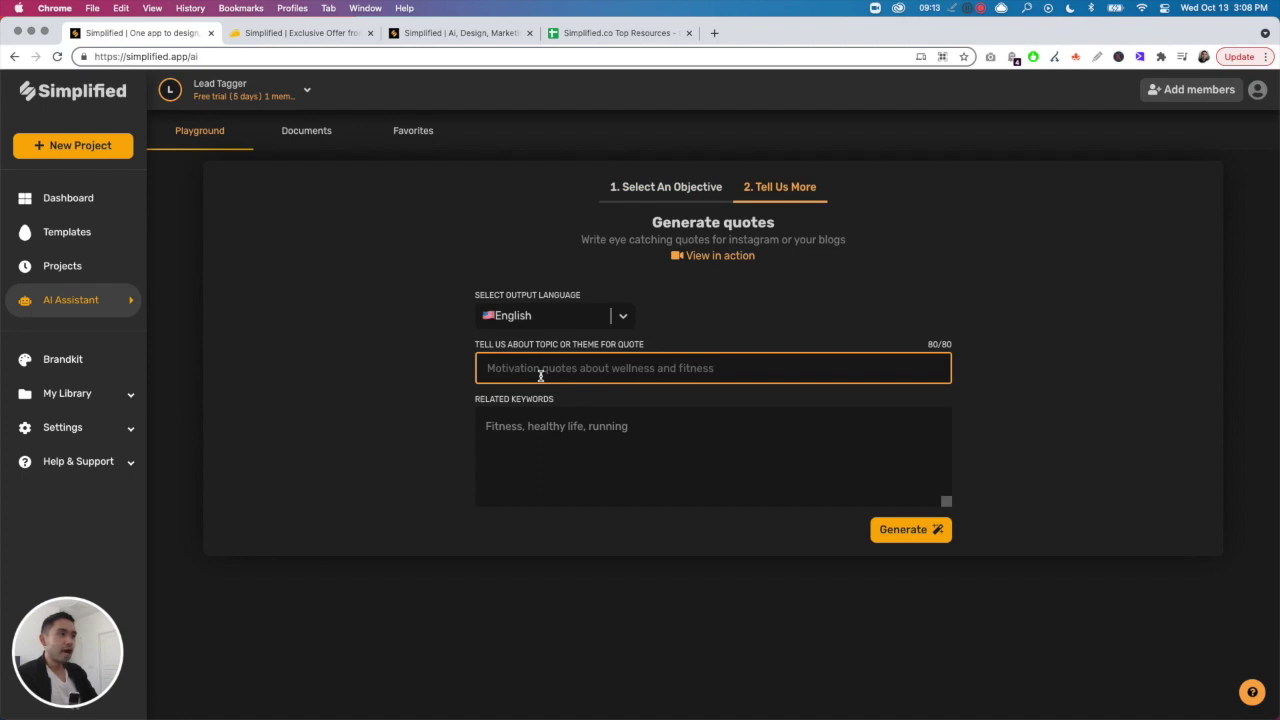
left_click(543, 371)
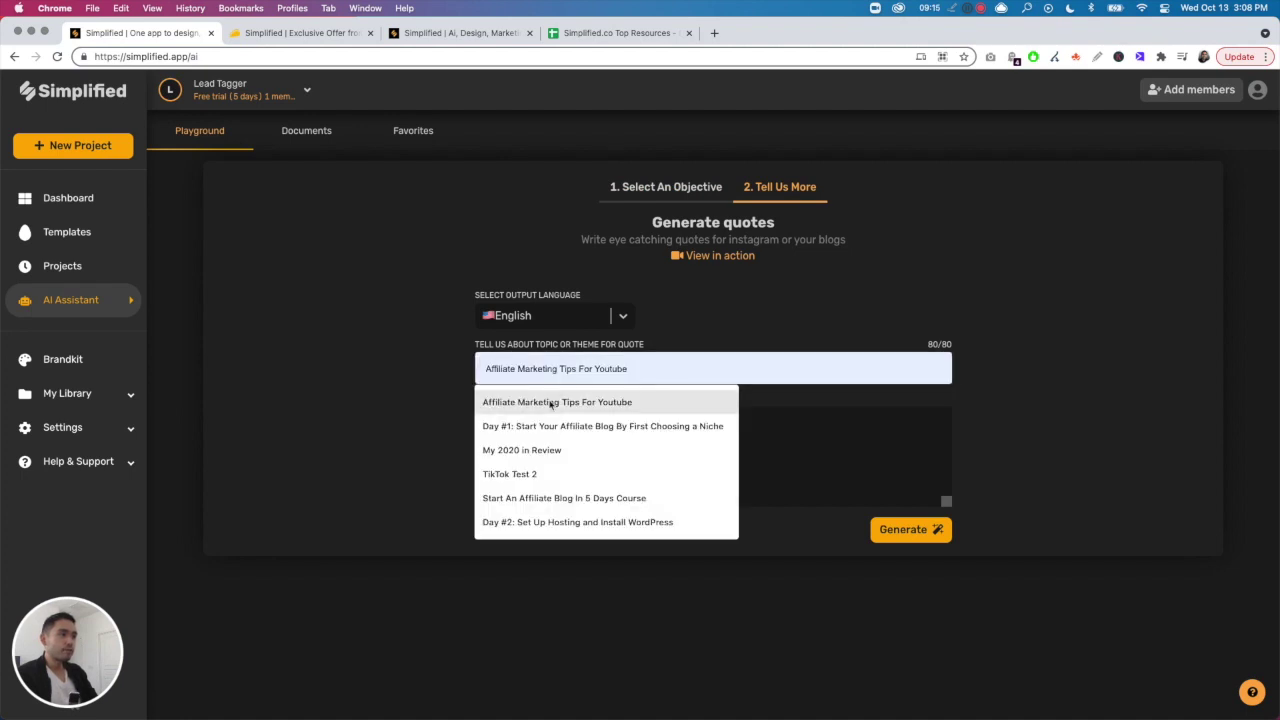
left_click(550, 401)
Add keywords 'make money online', generate quotes, and pick the 'find a way' quote for designs
left_click(514, 437)
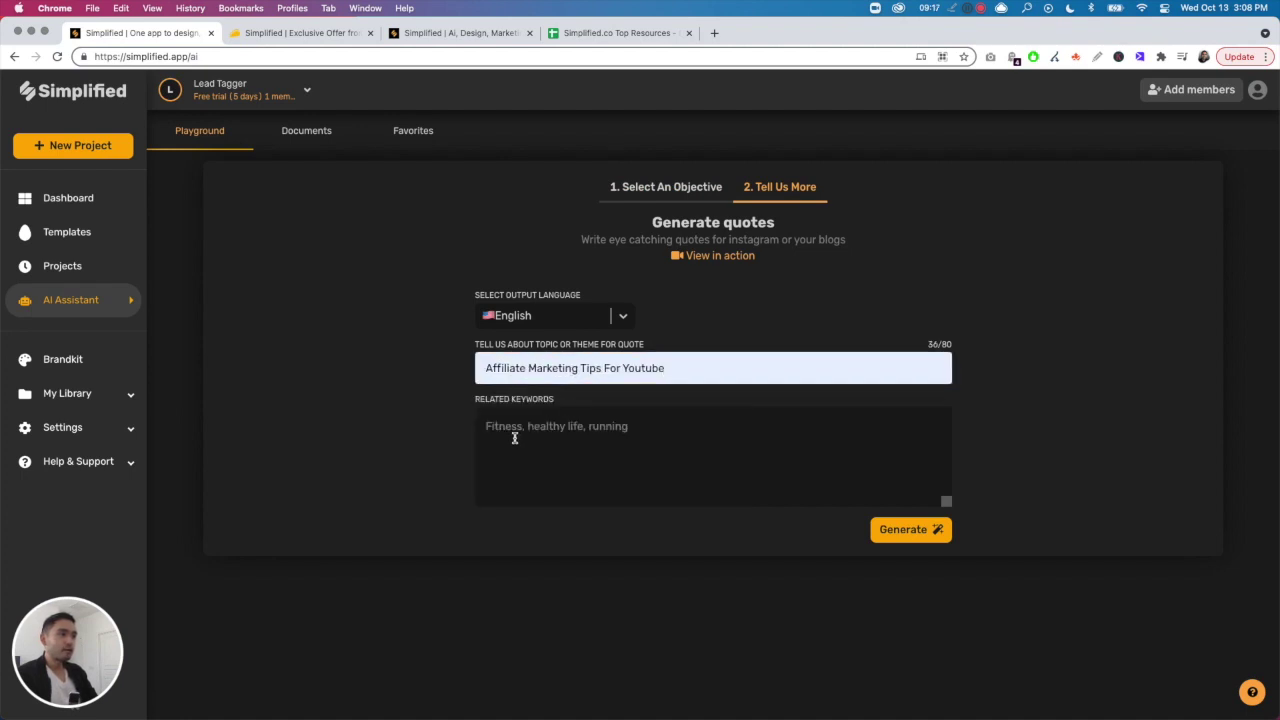
type("make mo")
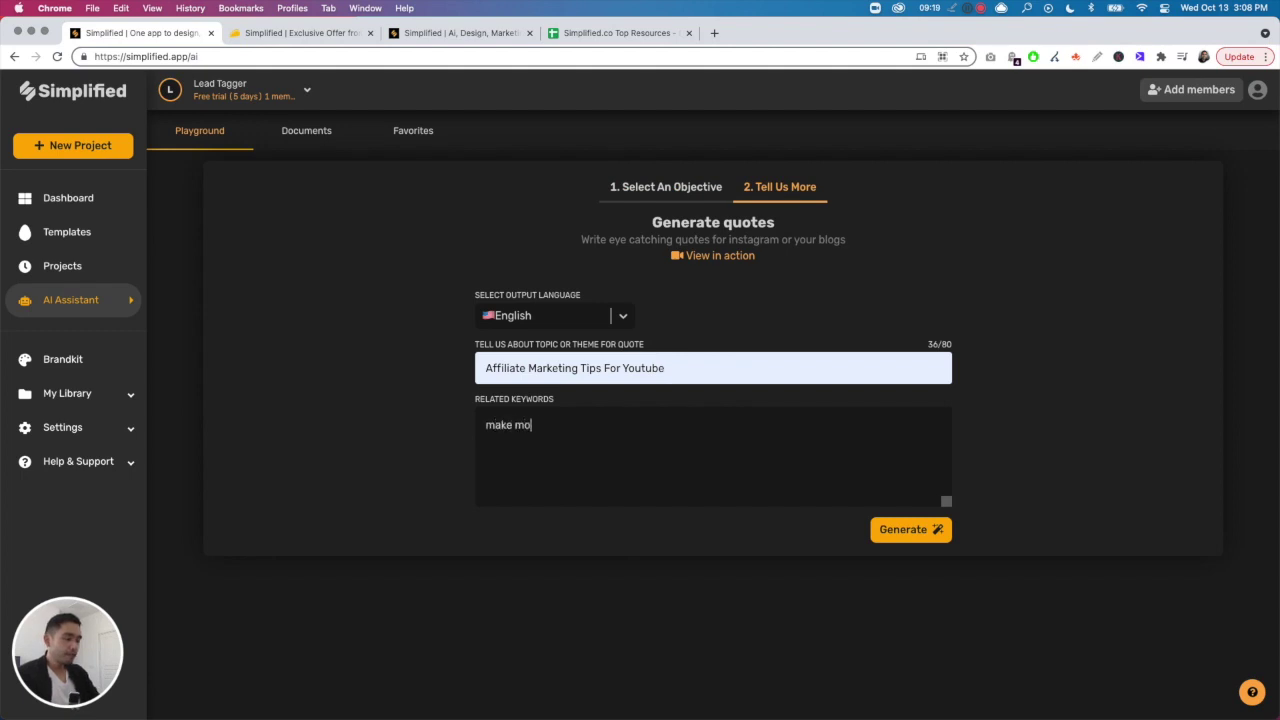
type("ney onl")
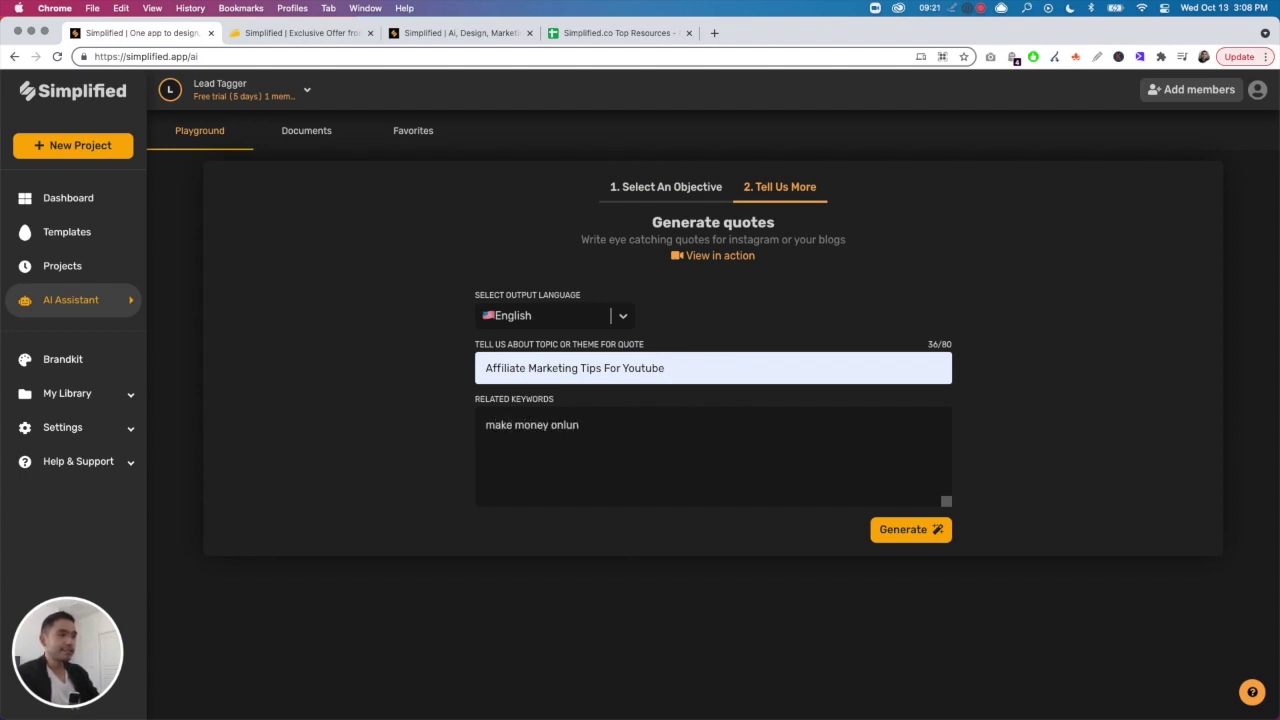
type("ine")
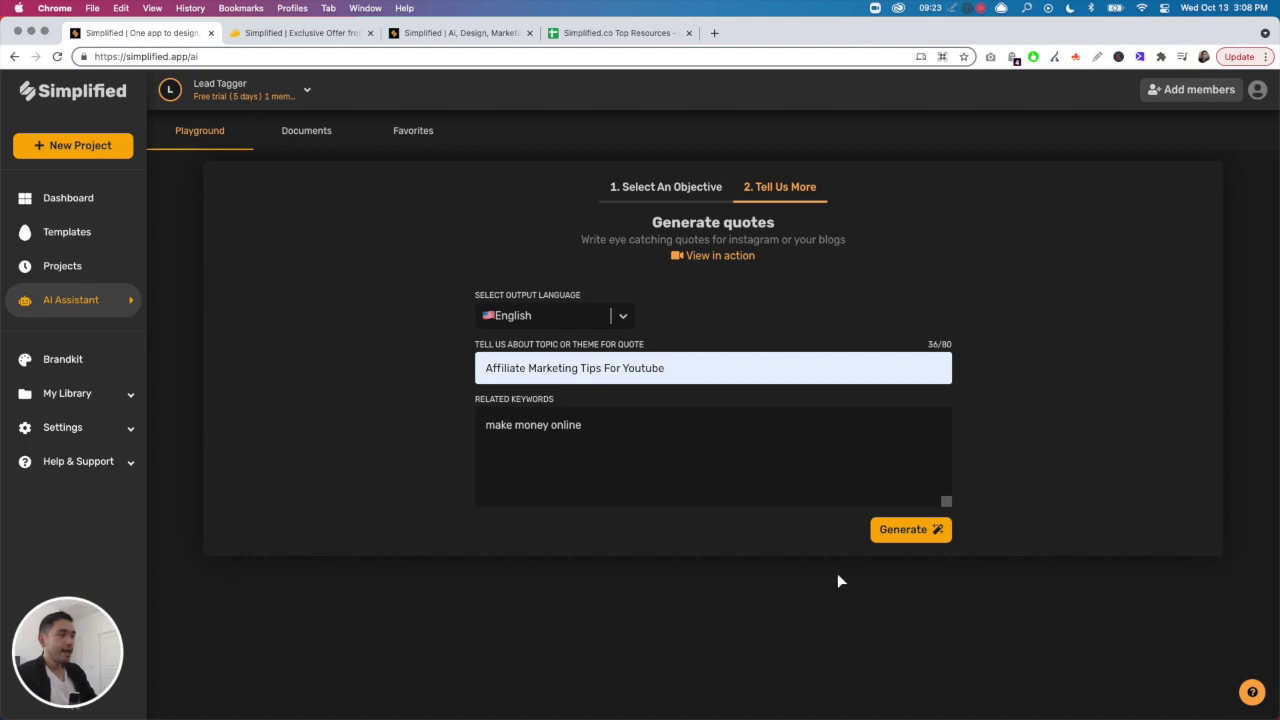
left_click(897, 535)
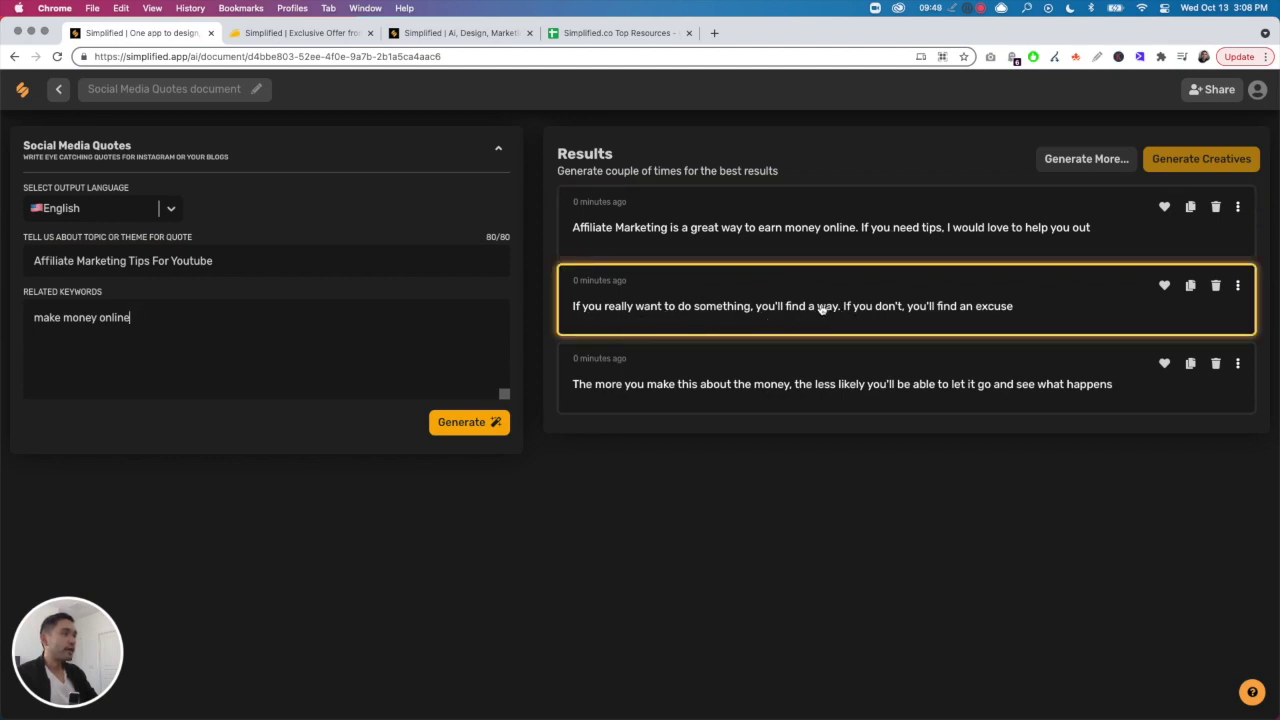
left_click(662, 295)
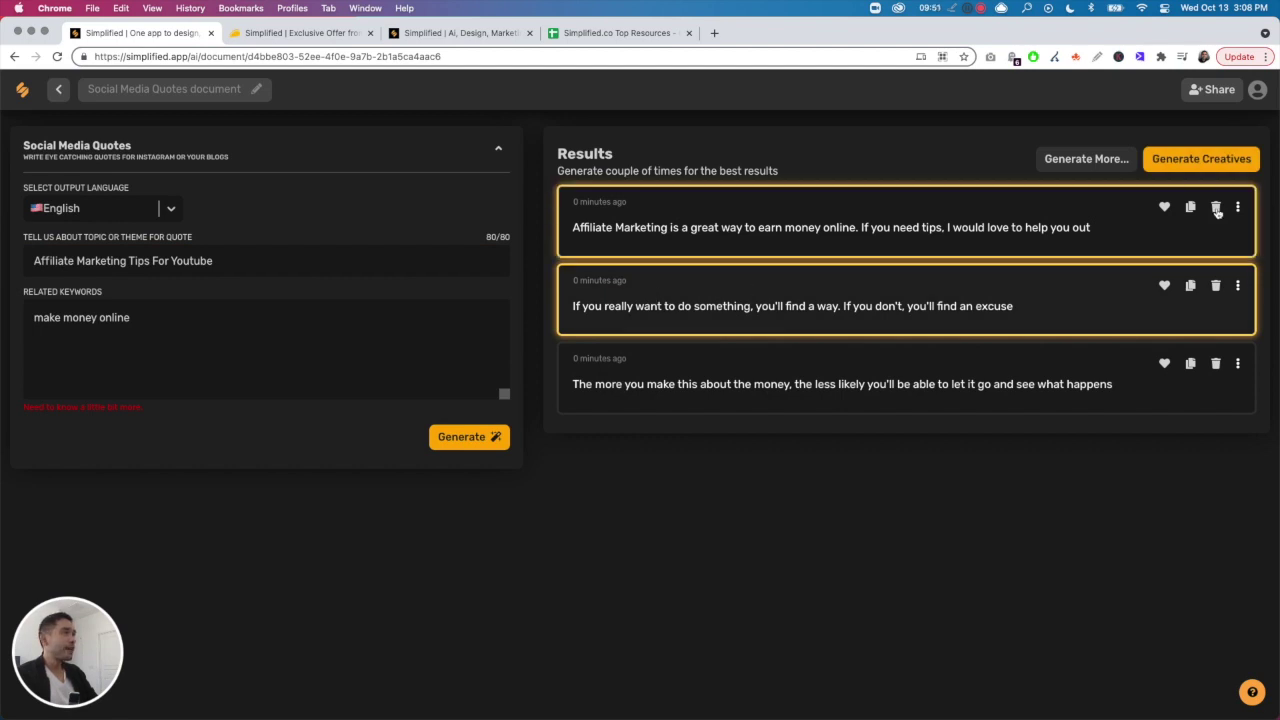
left_click(1190, 164)
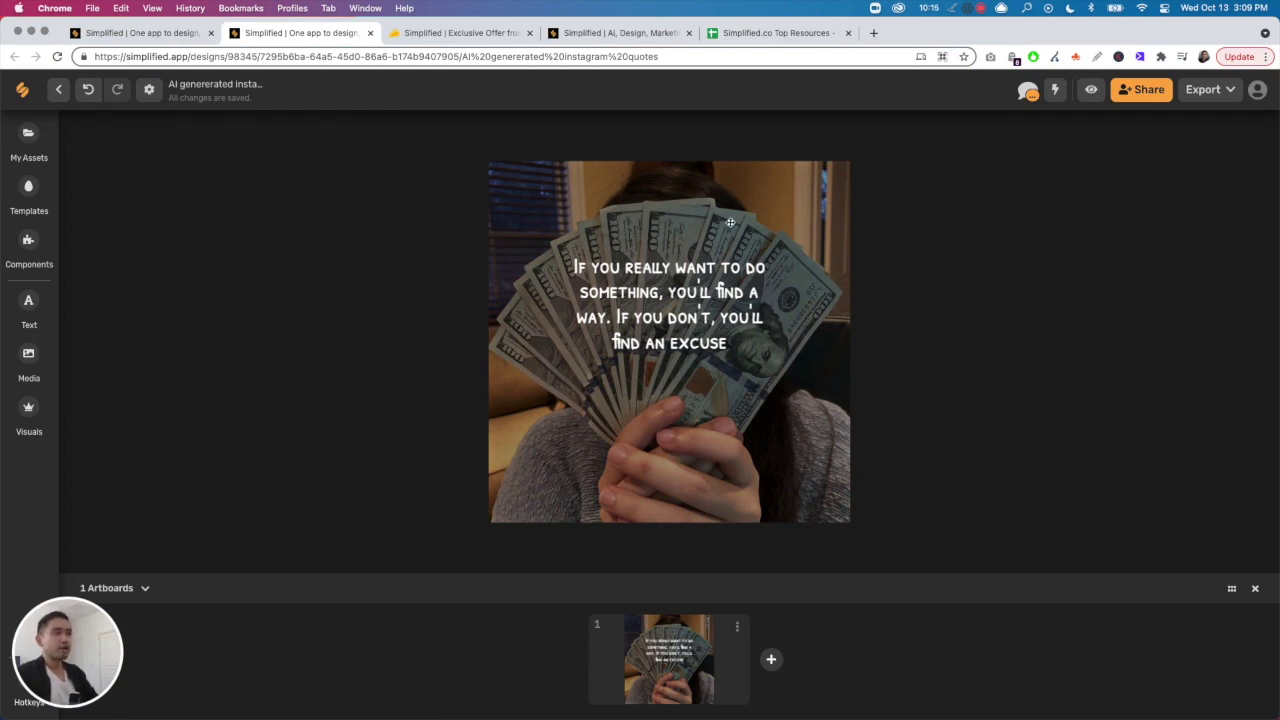
Enlarge the 'find a way' quote text from size 50 to 77 and centre it on the cash photo
left_click(592, 270)
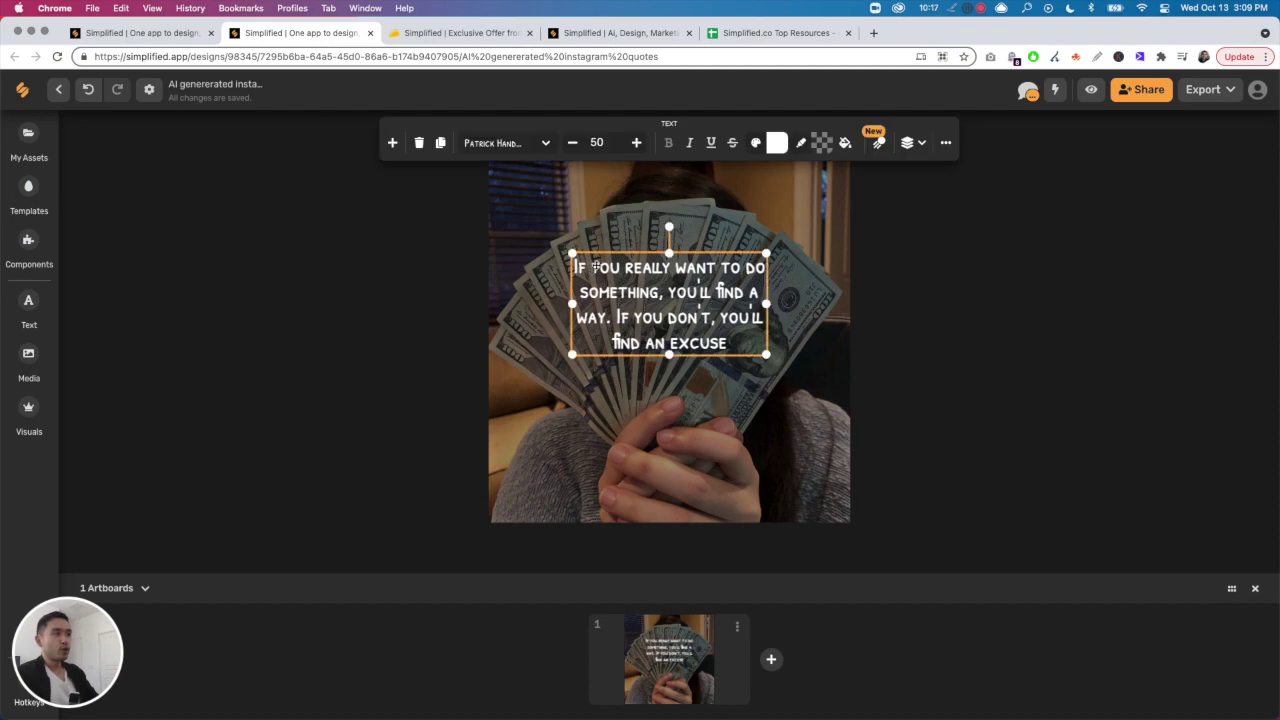
left_click_drag(572, 355, 486, 426)
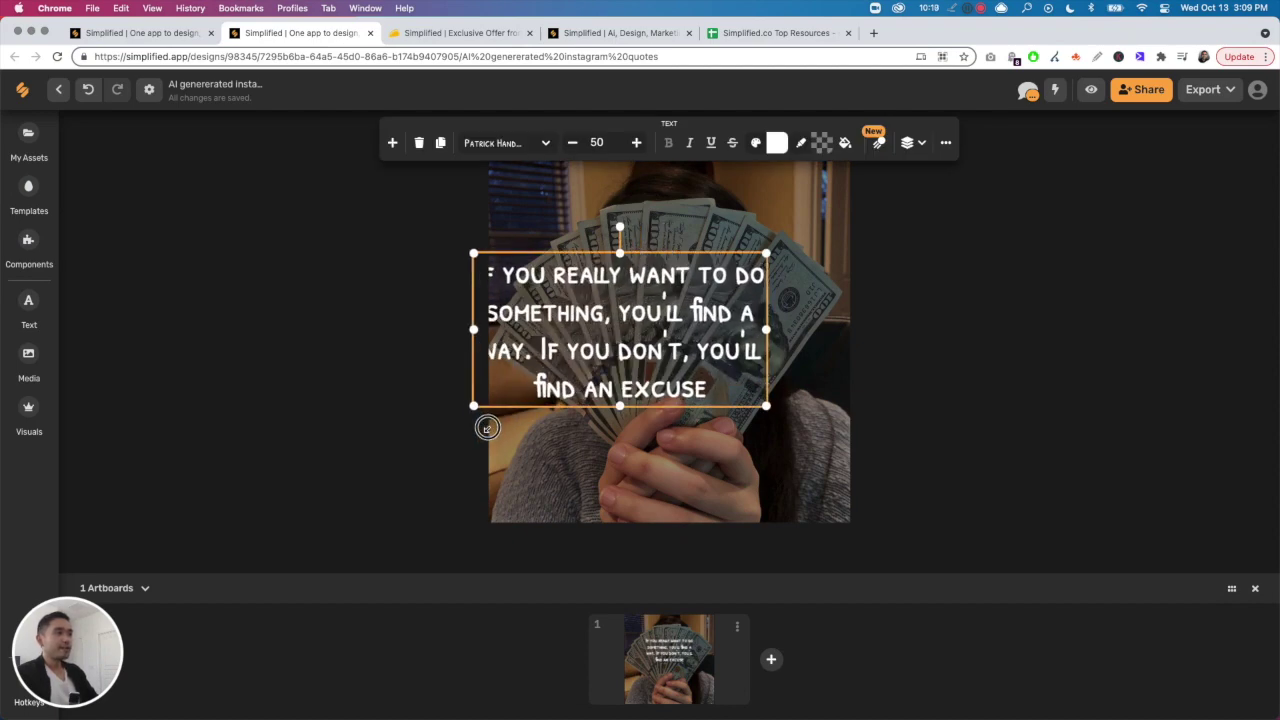
left_click_drag(638, 354, 690, 364)
left_click(782, 206)
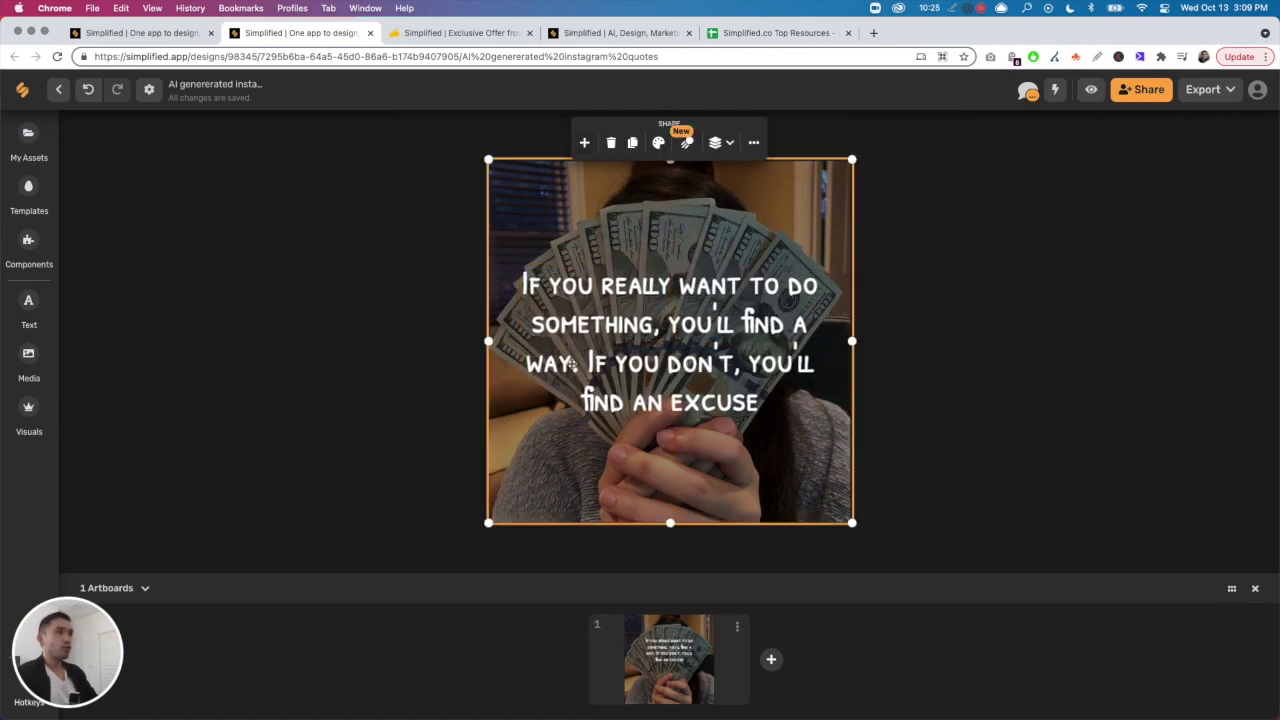
left_click(135, 36)
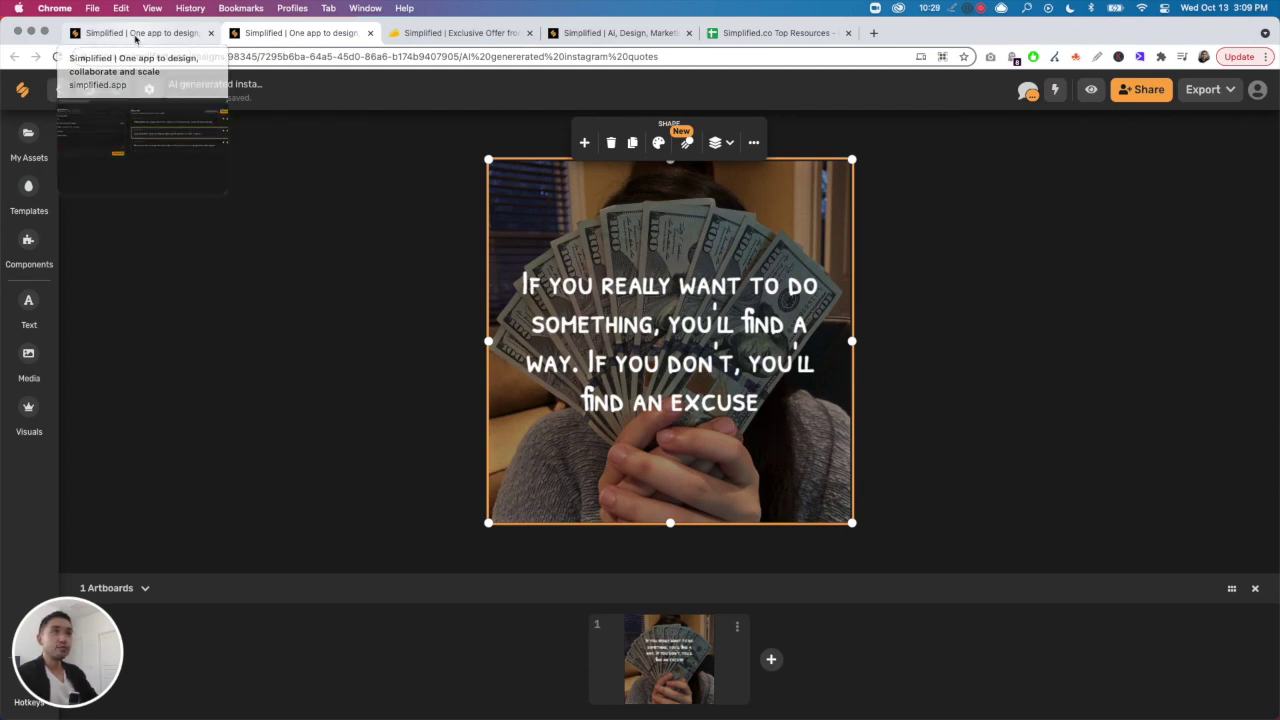
Generate blog ideas and titles for the topic 'Affiliate Marketing Tips For Youtube'
left_click(59, 90)
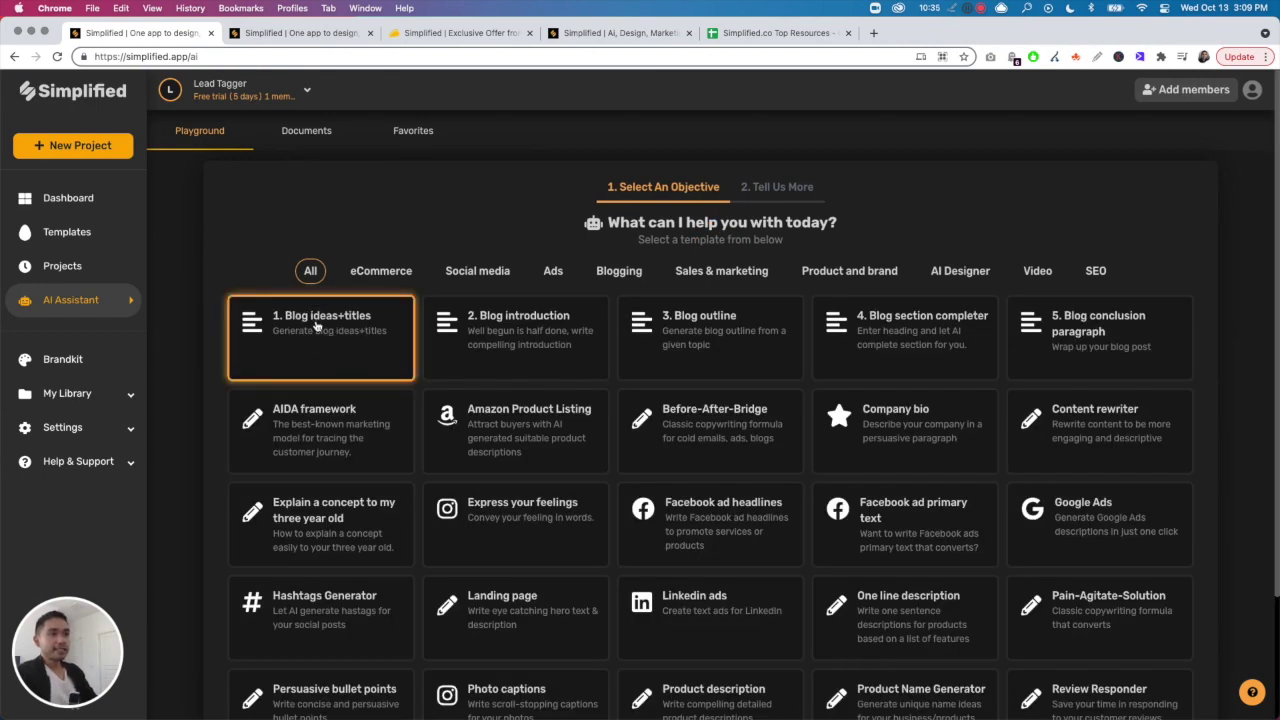
left_click(317, 325)
left_click(549, 369)
left_click(555, 405)
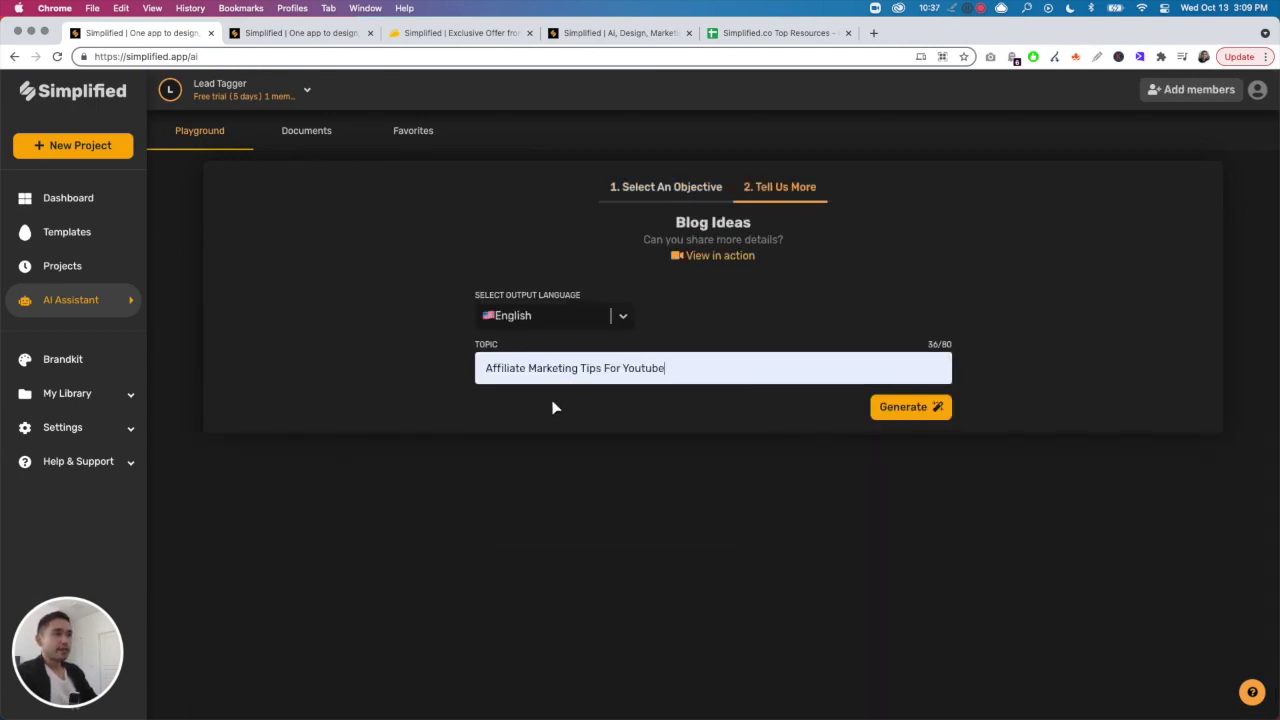
left_click(580, 369)
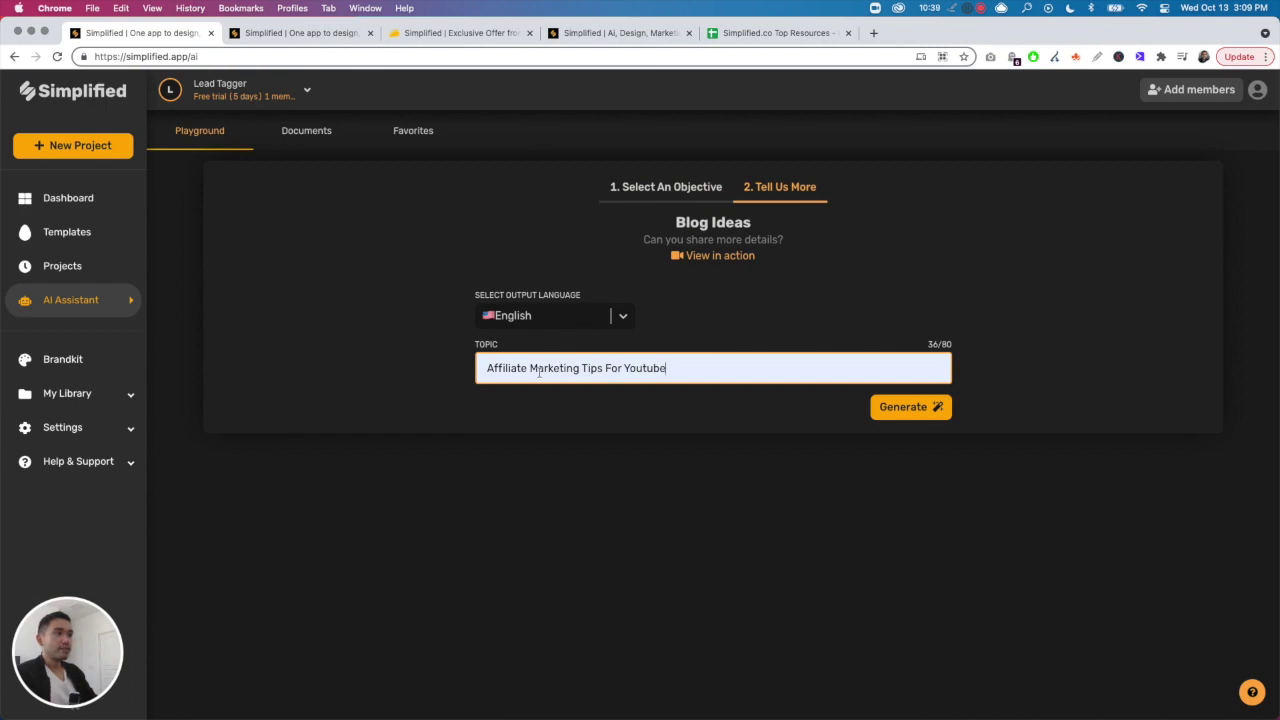
left_click(926, 412)
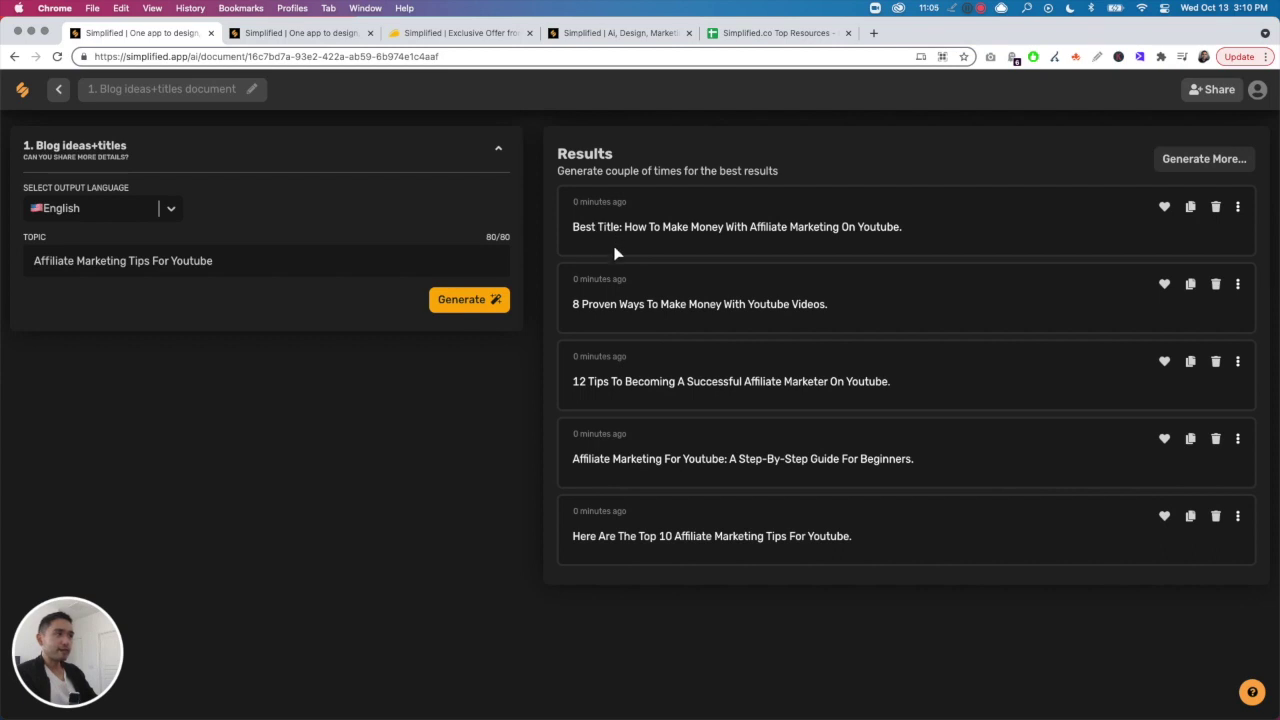
Start and discard an edit on the second generated title, then return to the templates
left_click(630, 305)
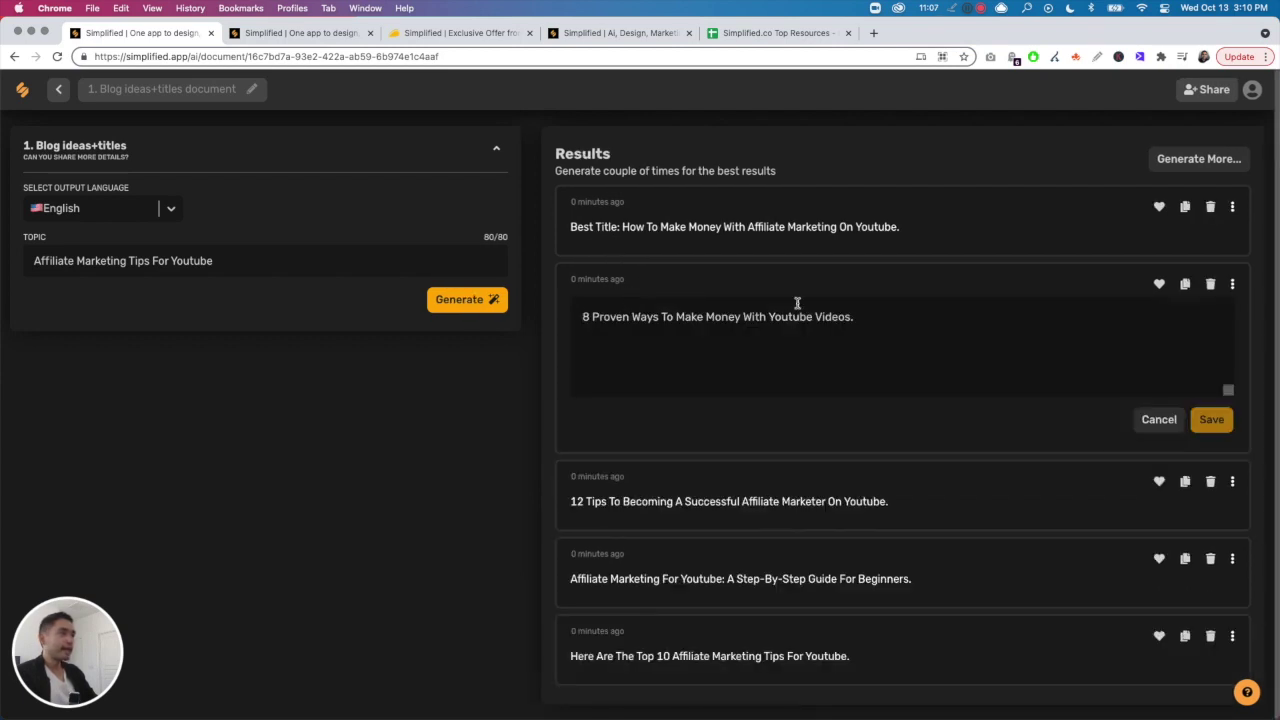
left_click(1160, 419)
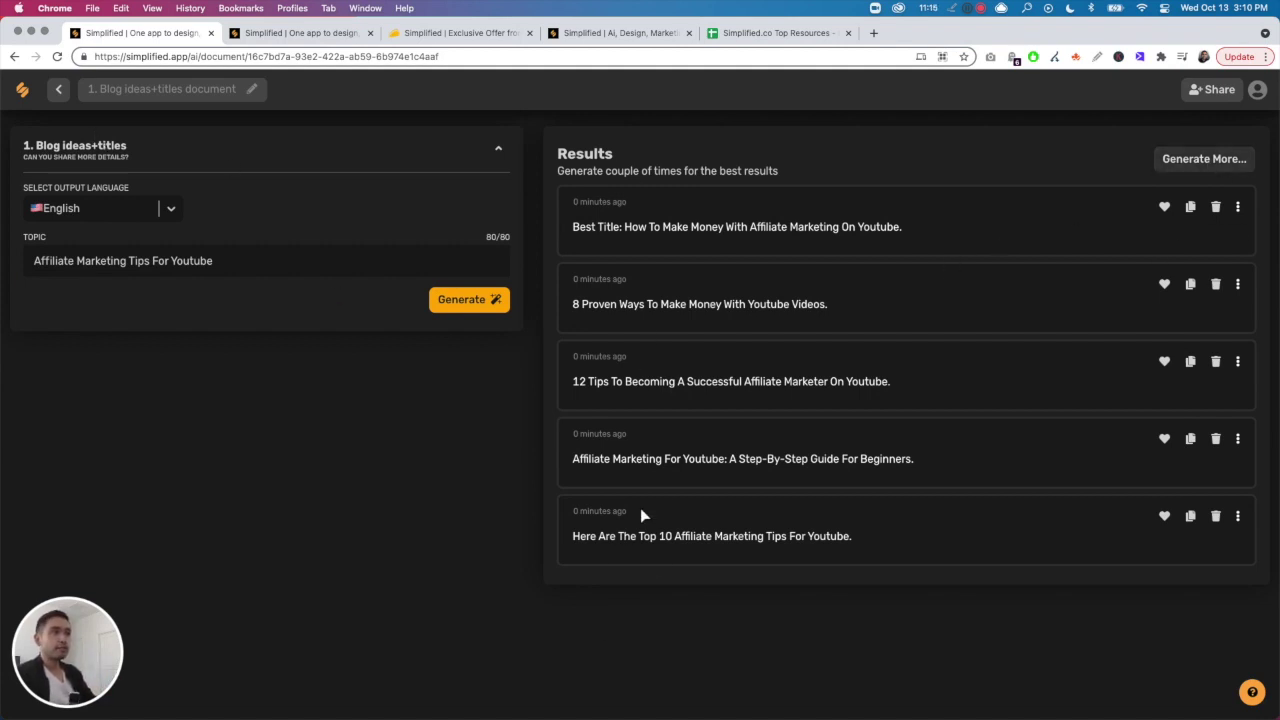
left_click(58, 89)
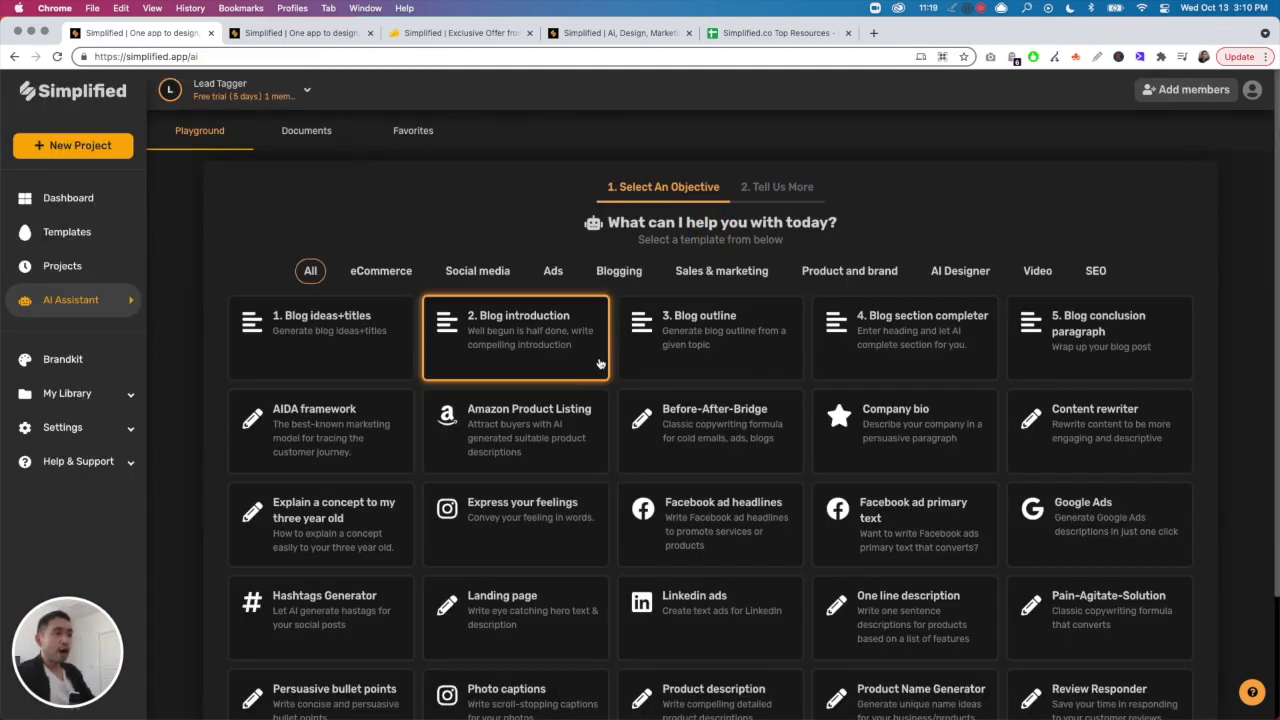
Generate hashtags like #makemoneyonline for a 'make money online' post with the Hashtags Generator
scroll(641, 424, "down", 3)
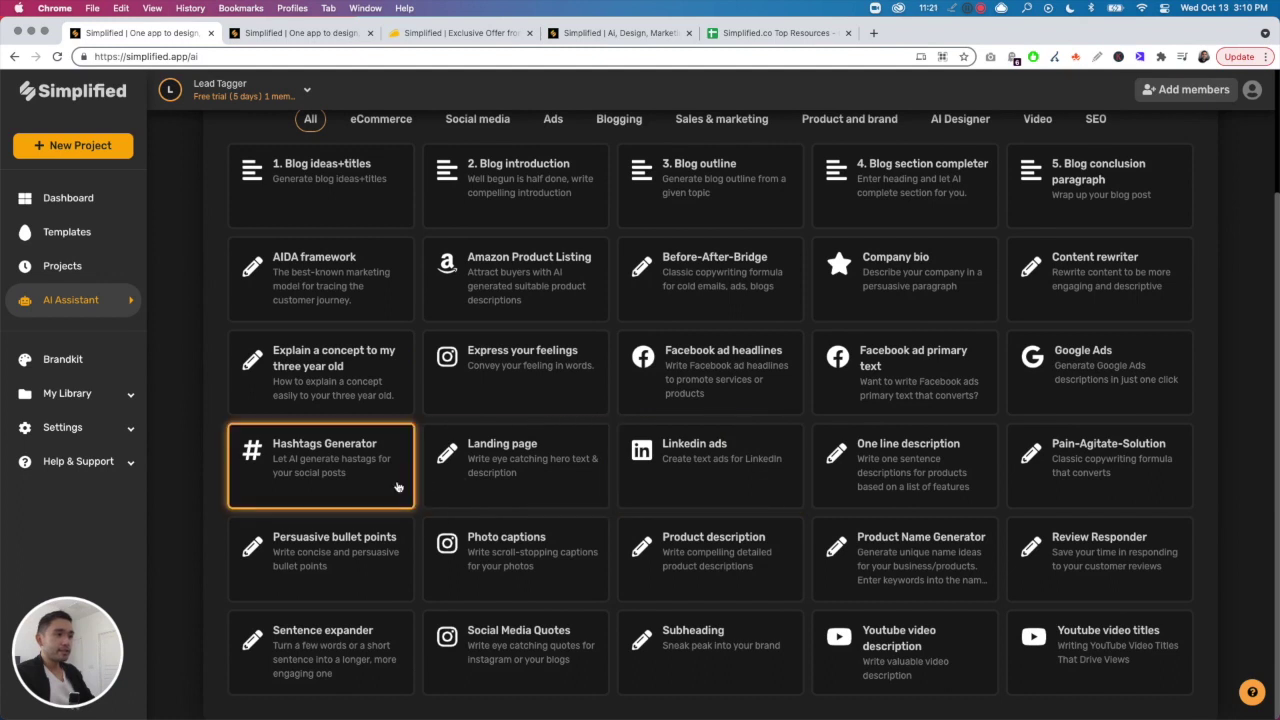
scroll(310, 497, "up", 1)
left_click(292, 497)
left_click(562, 366)
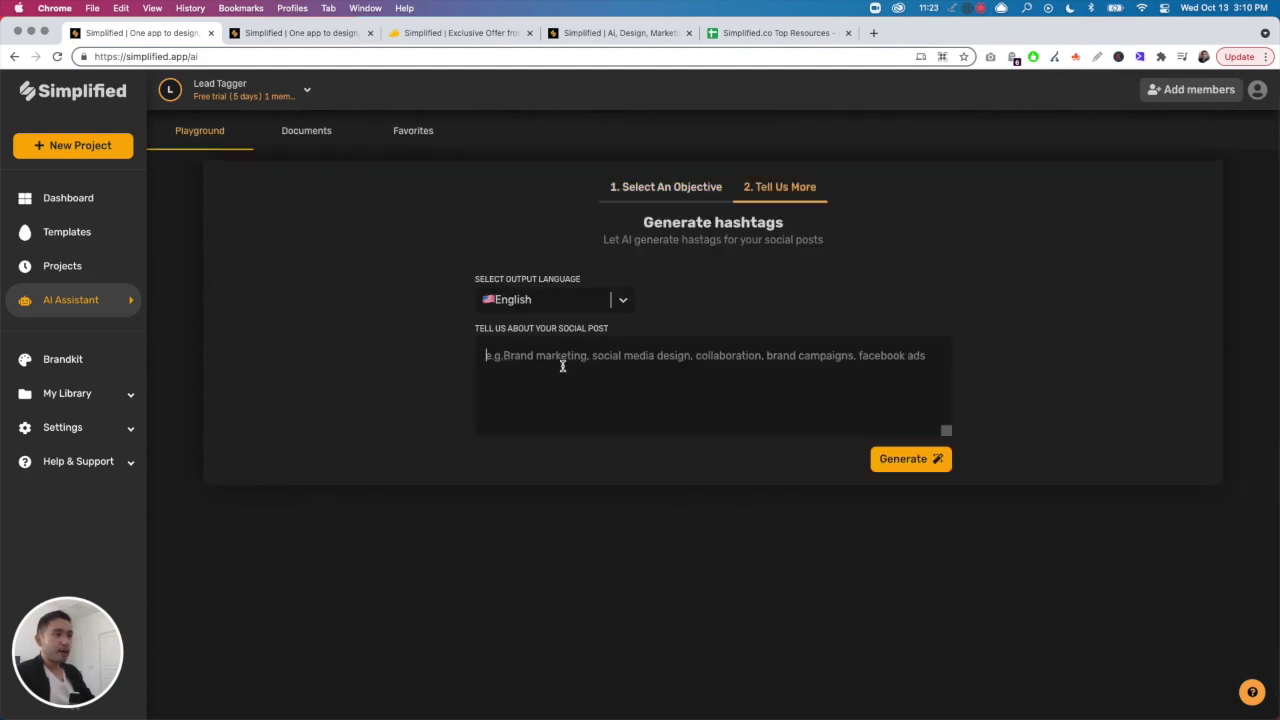
type("make money online")
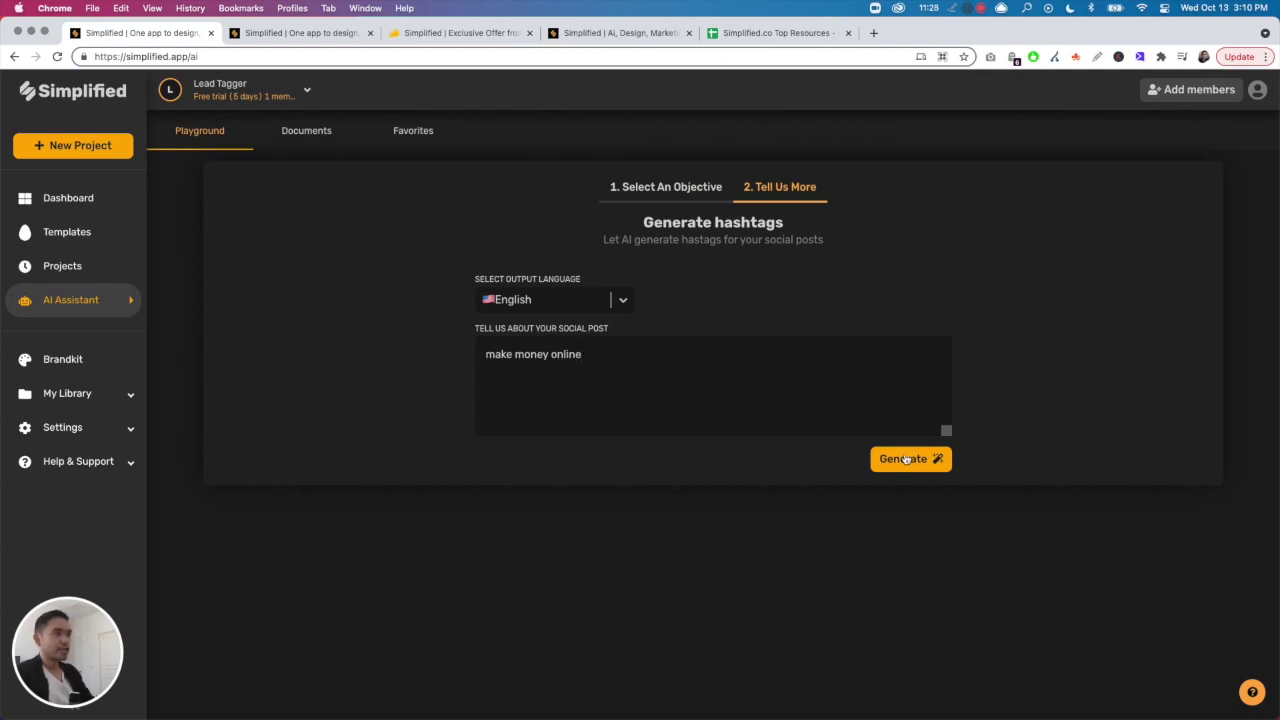
left_click(904, 460)
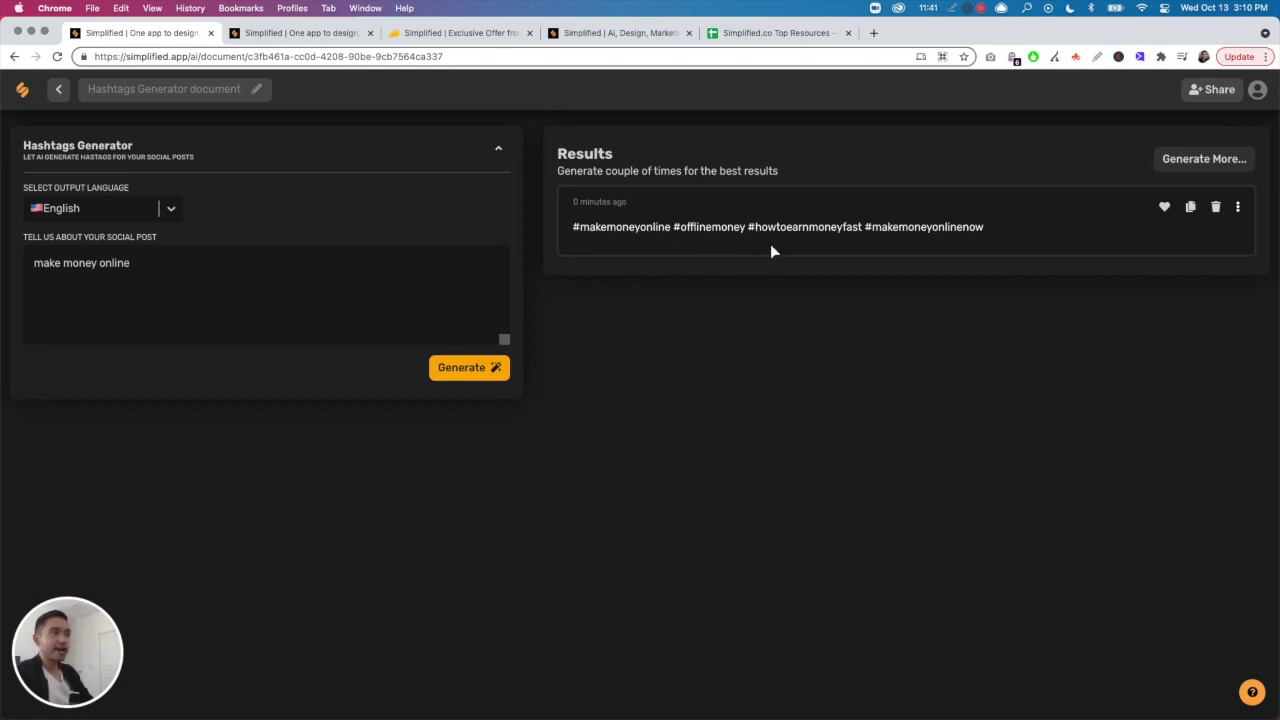
left_click(58, 89)
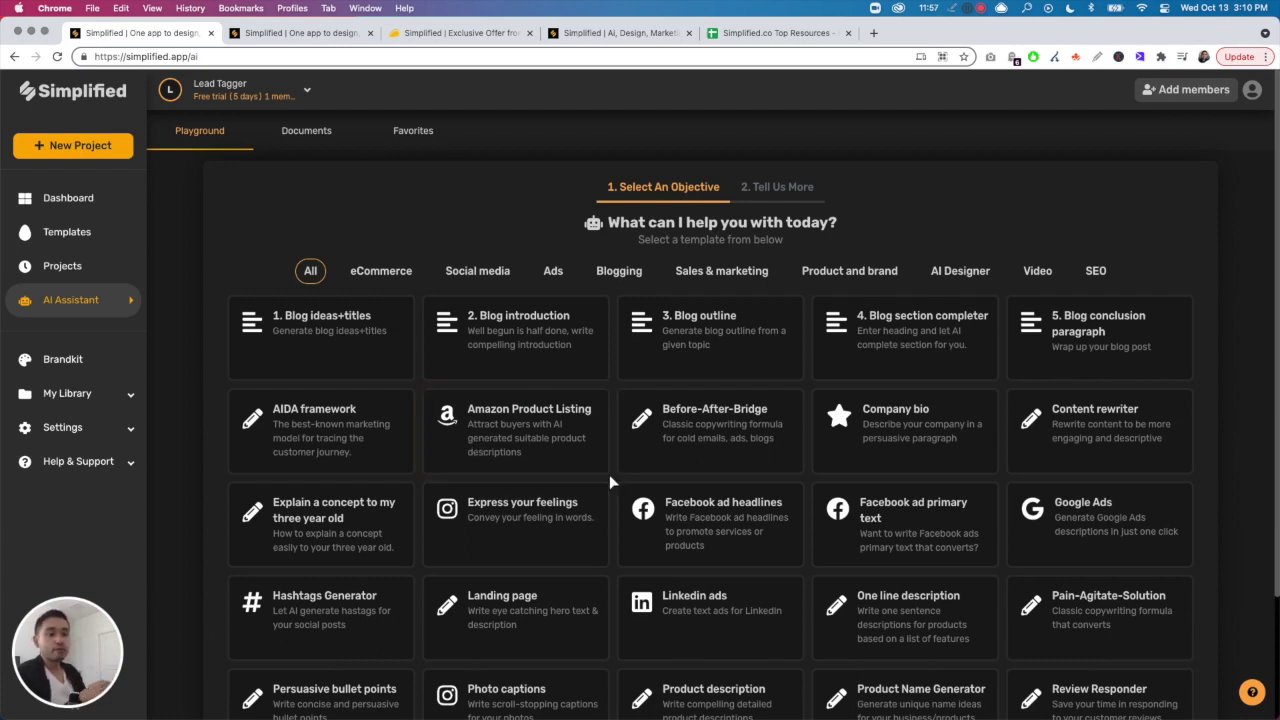
List the saved Hashtags Generator, Blog ideas+titles and Social Media Quotes documents
scroll(610, 477, "down", 3)
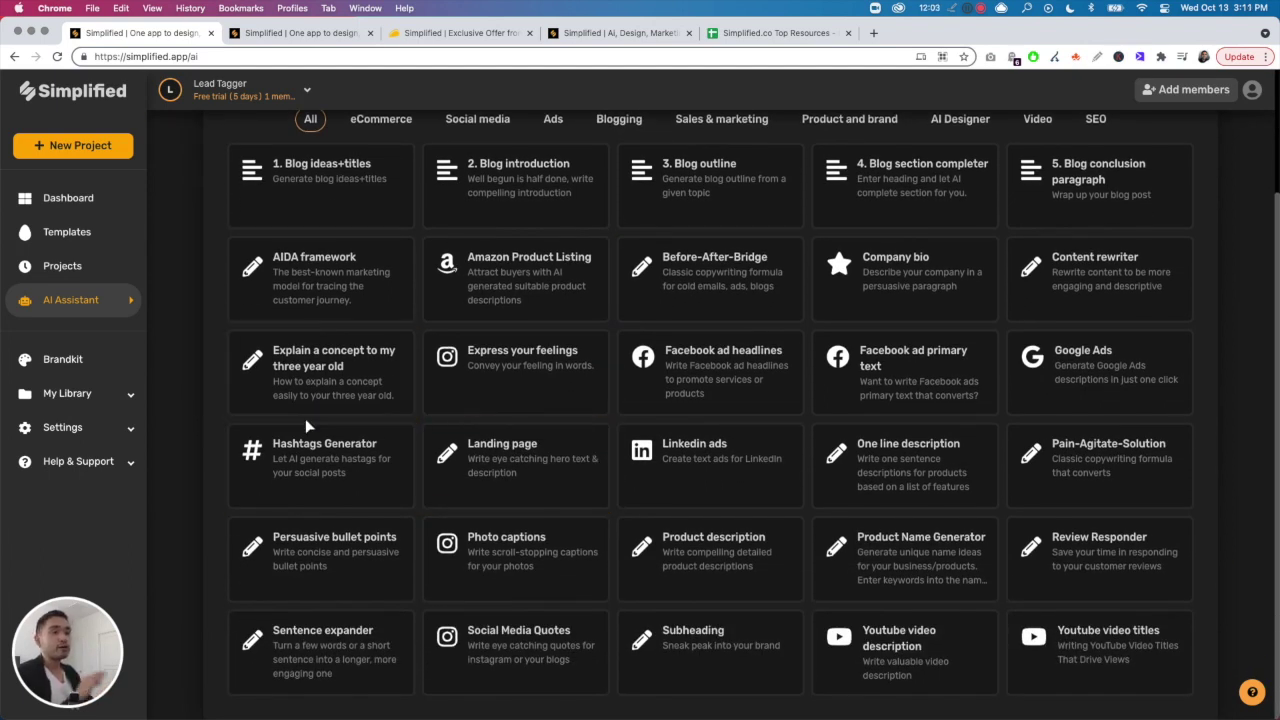
scroll(335, 379, "up", 3)
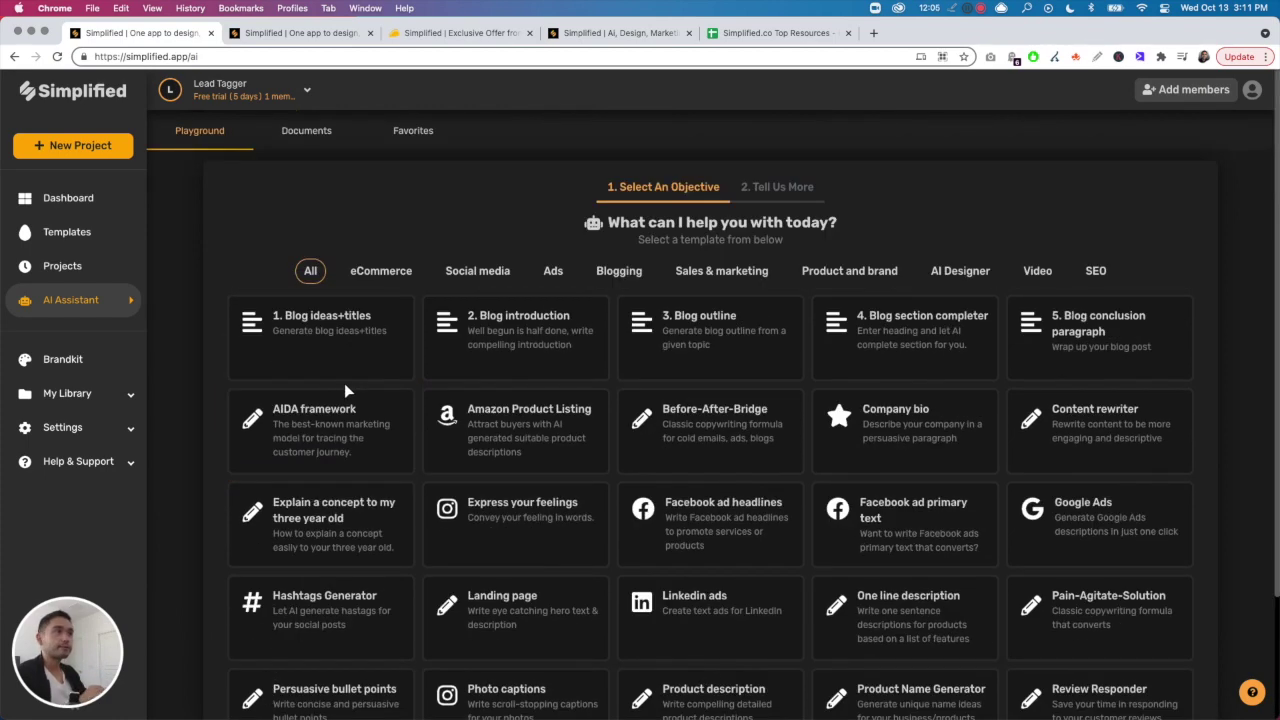
left_click(303, 134)
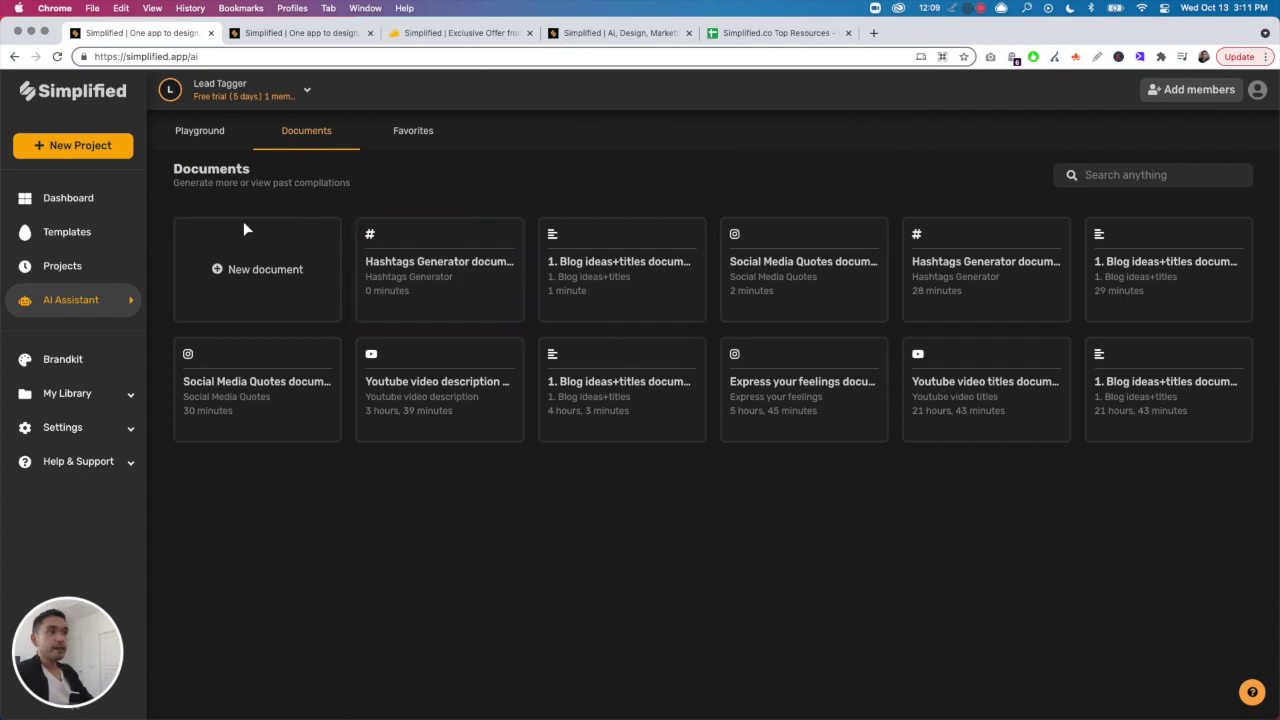
Compare the Documents list with the empty Favorites tab, then open the Brandkit settings
left_click(403, 134)
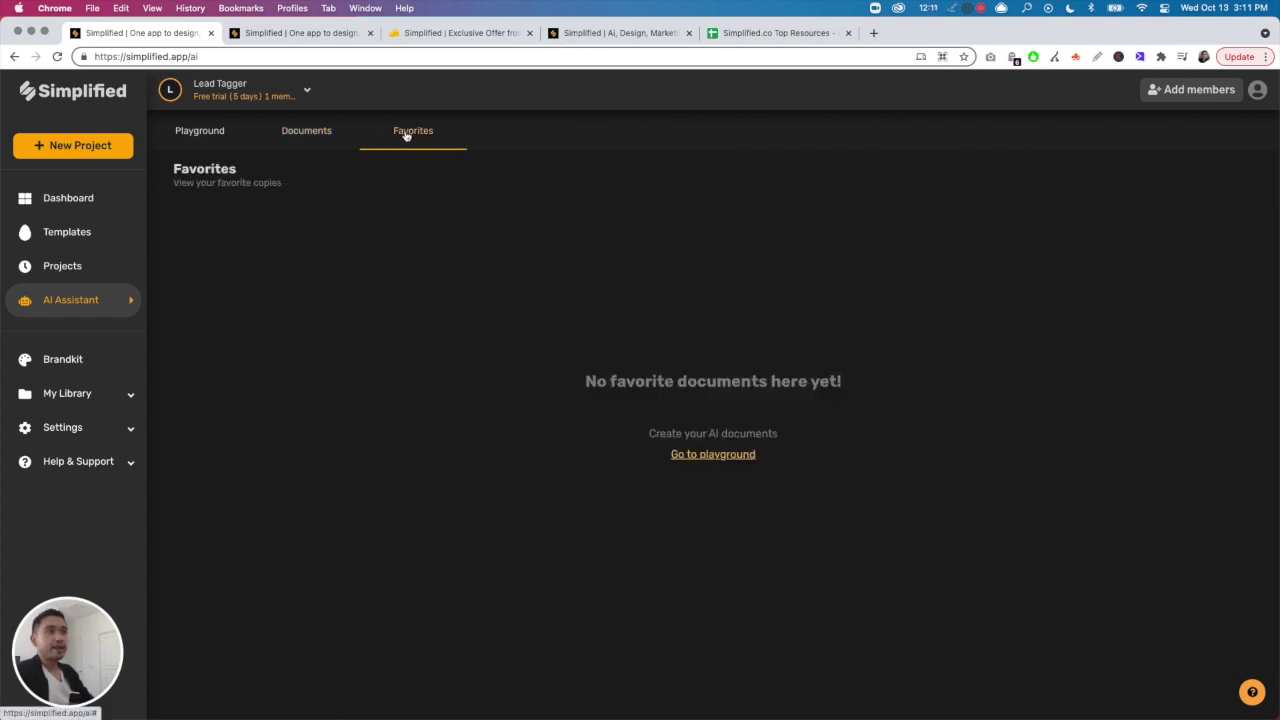
left_click(300, 138)
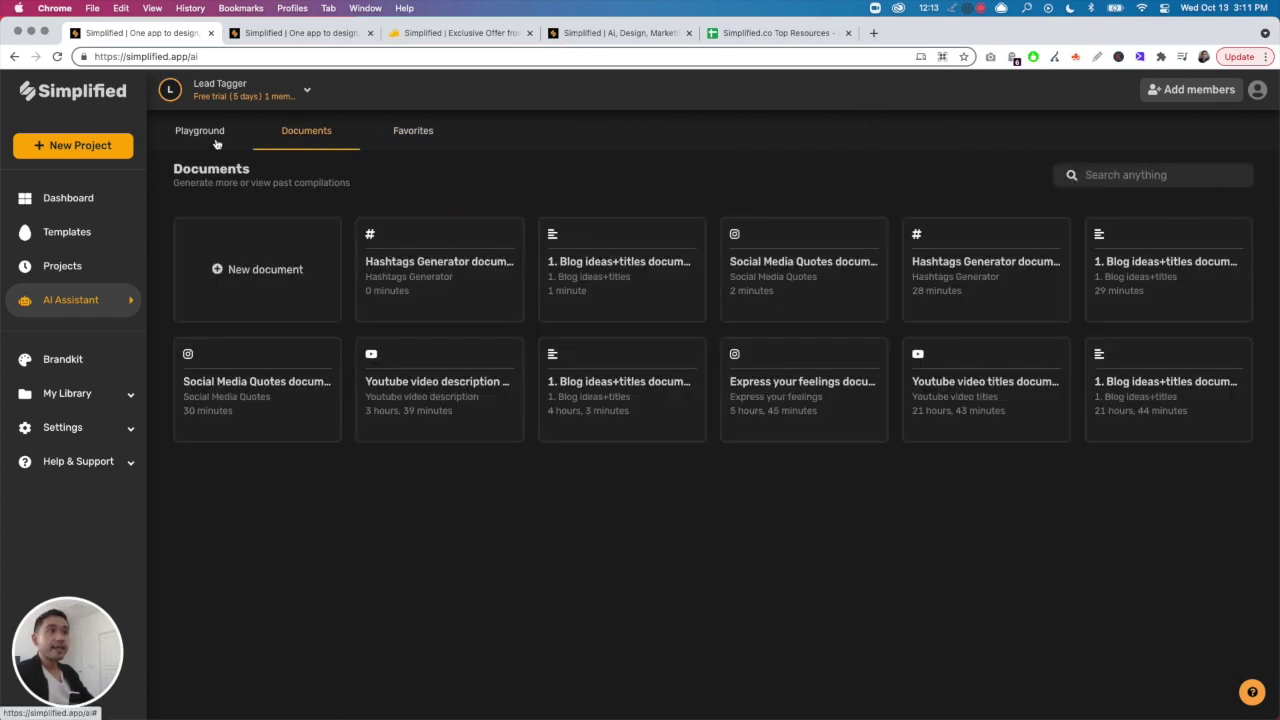
left_click(401, 136)
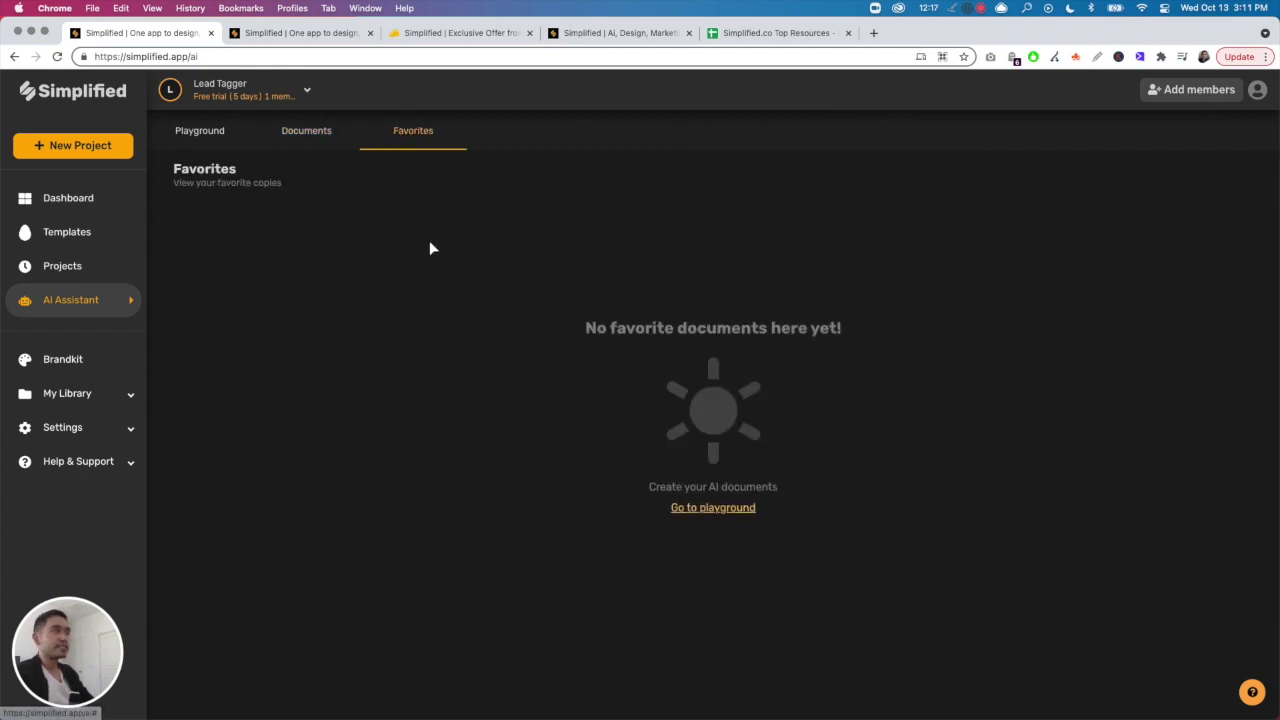
left_click(61, 362)
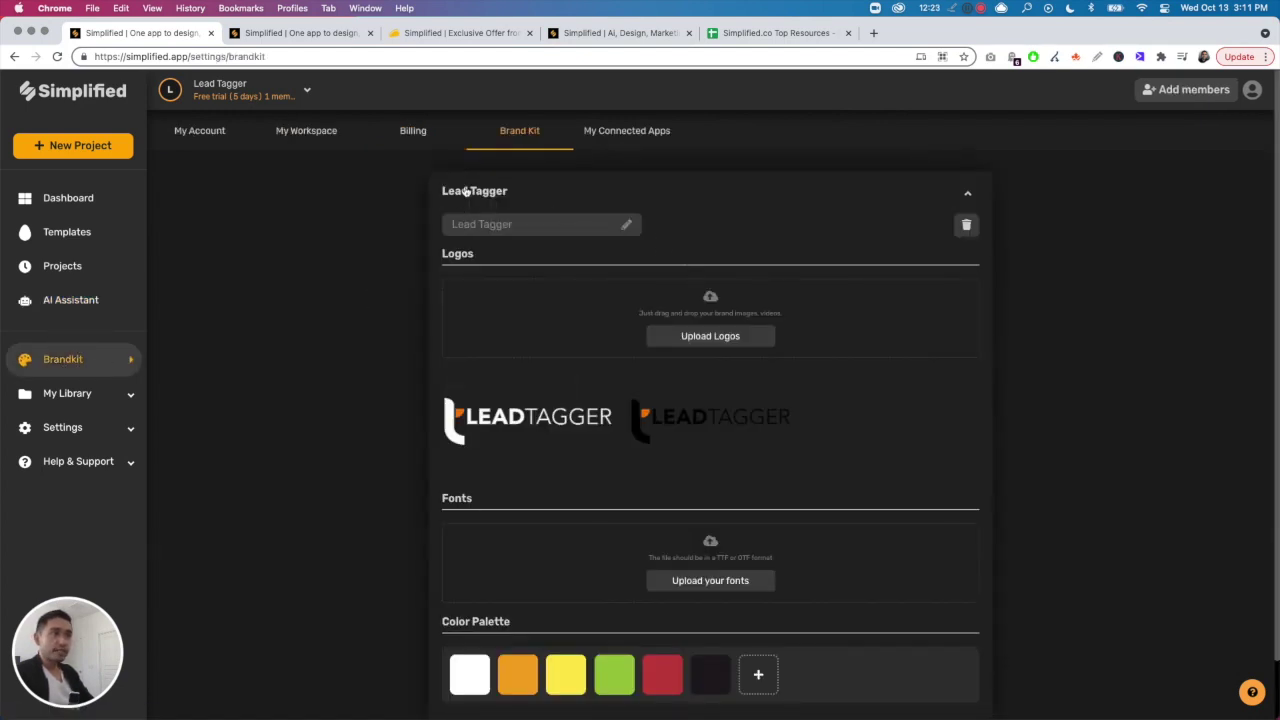
Review the Lead Tagger logos, font upload and six-colour palette, then expand My Library
scroll(480, 316, "down", 1)
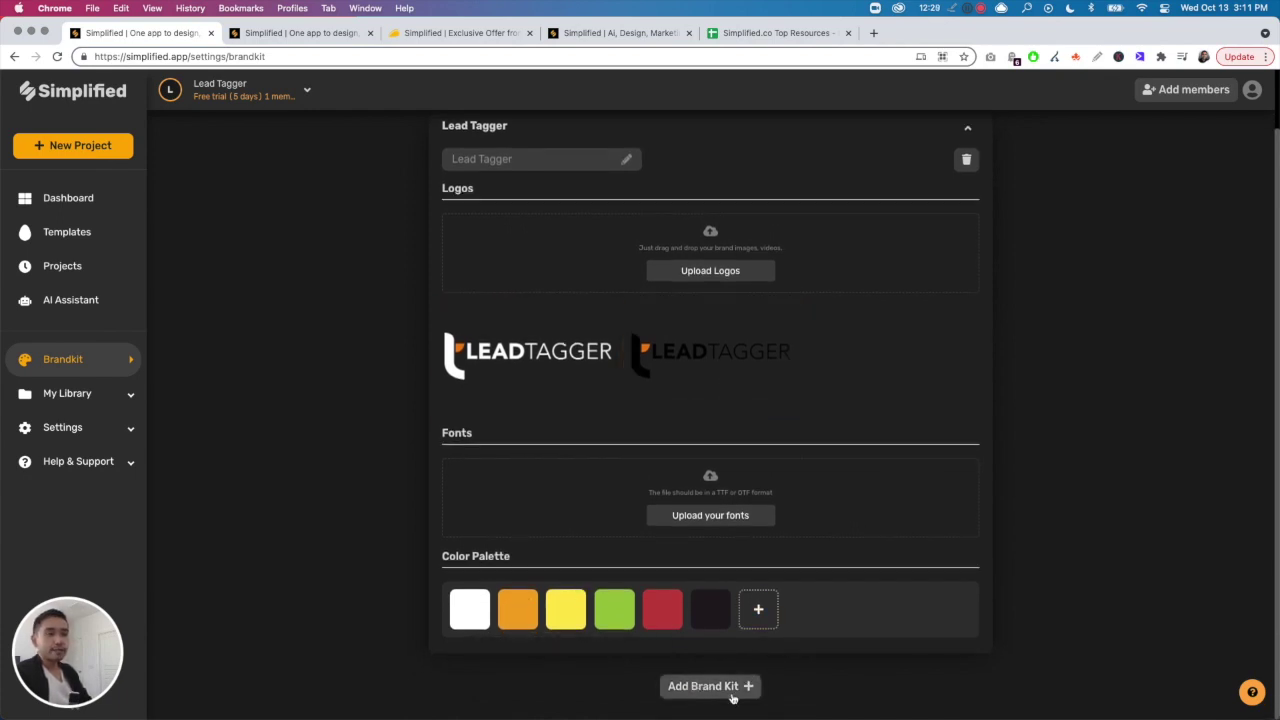
left_click(86, 400)
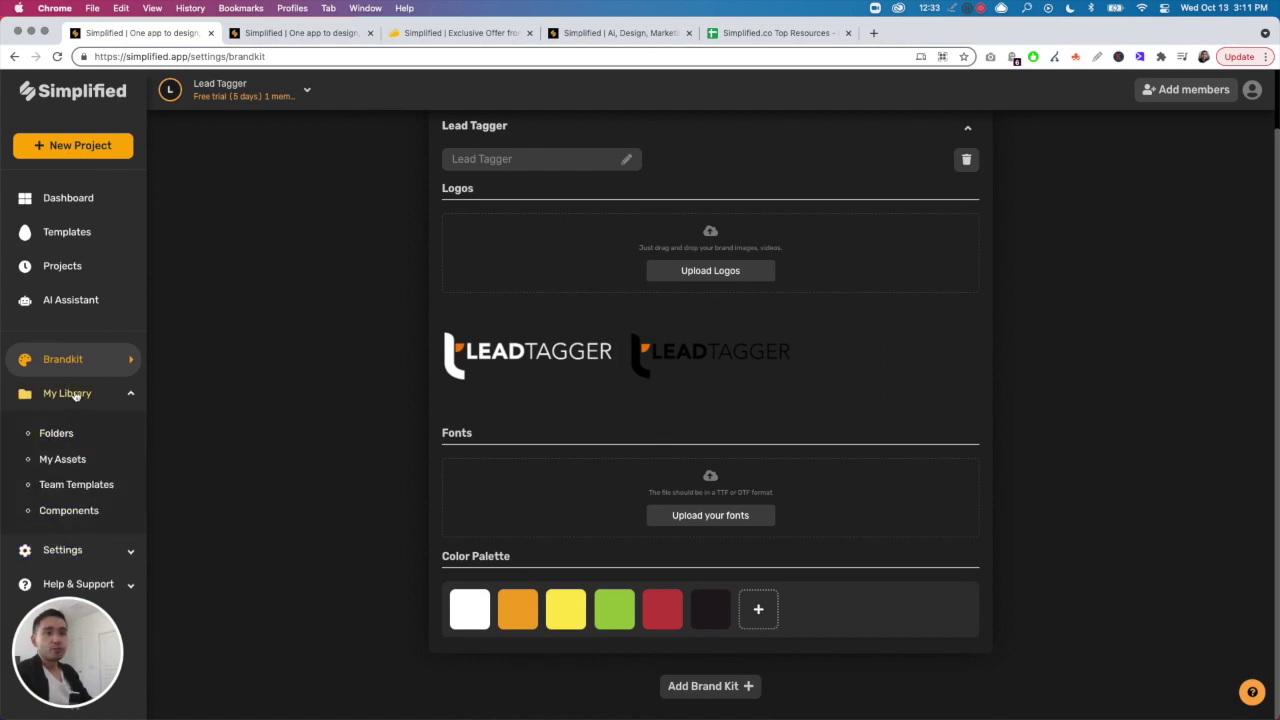
Look through the library Folders, then open My Assets
left_click(68, 438)
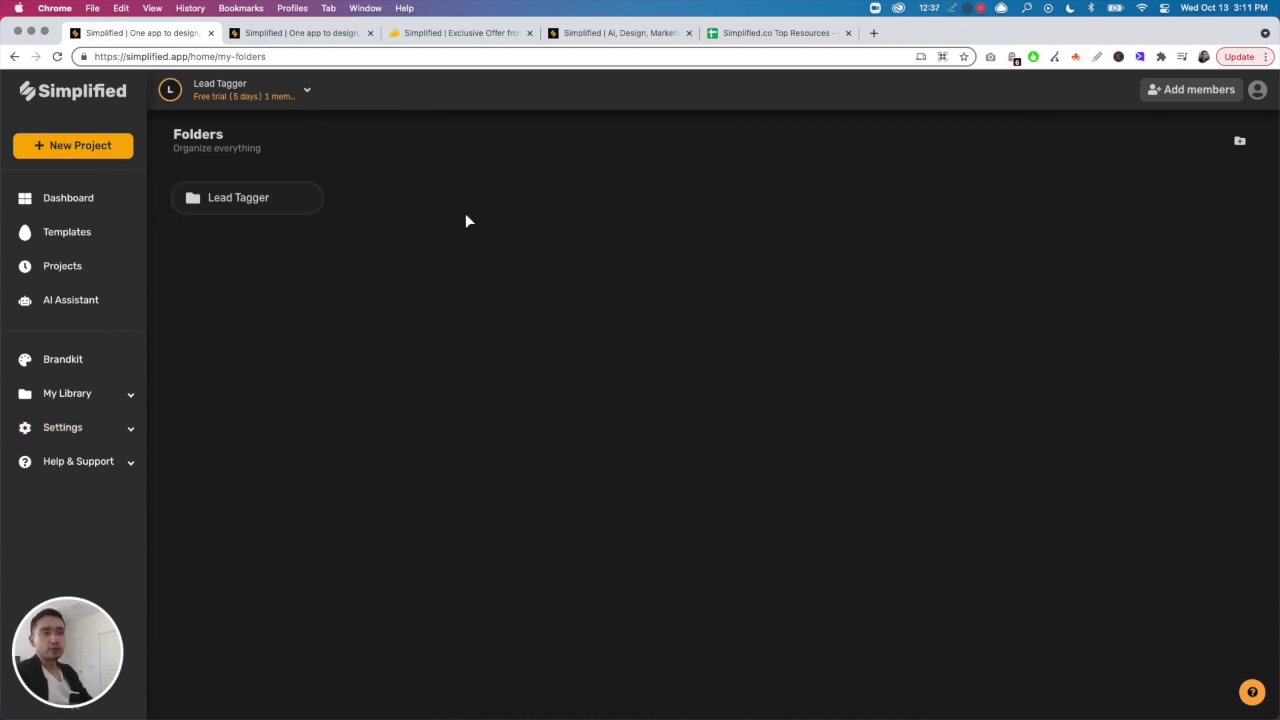
left_click(127, 398)
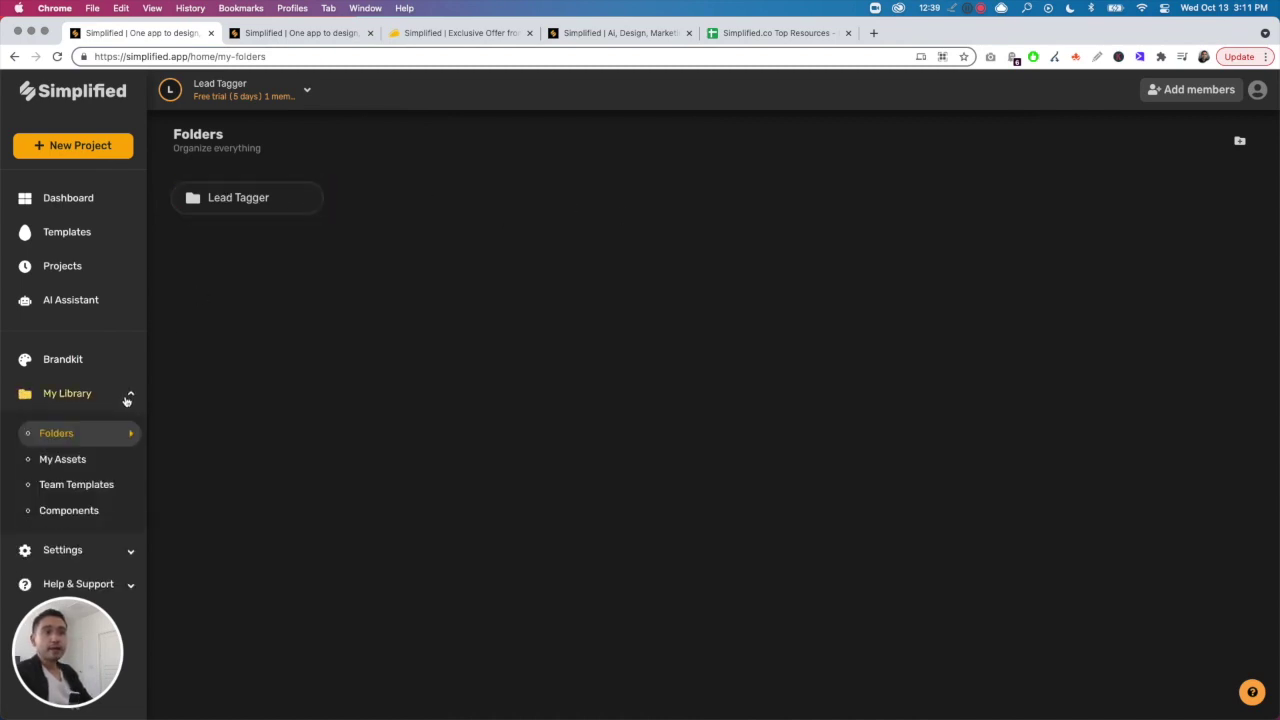
left_click(70, 459)
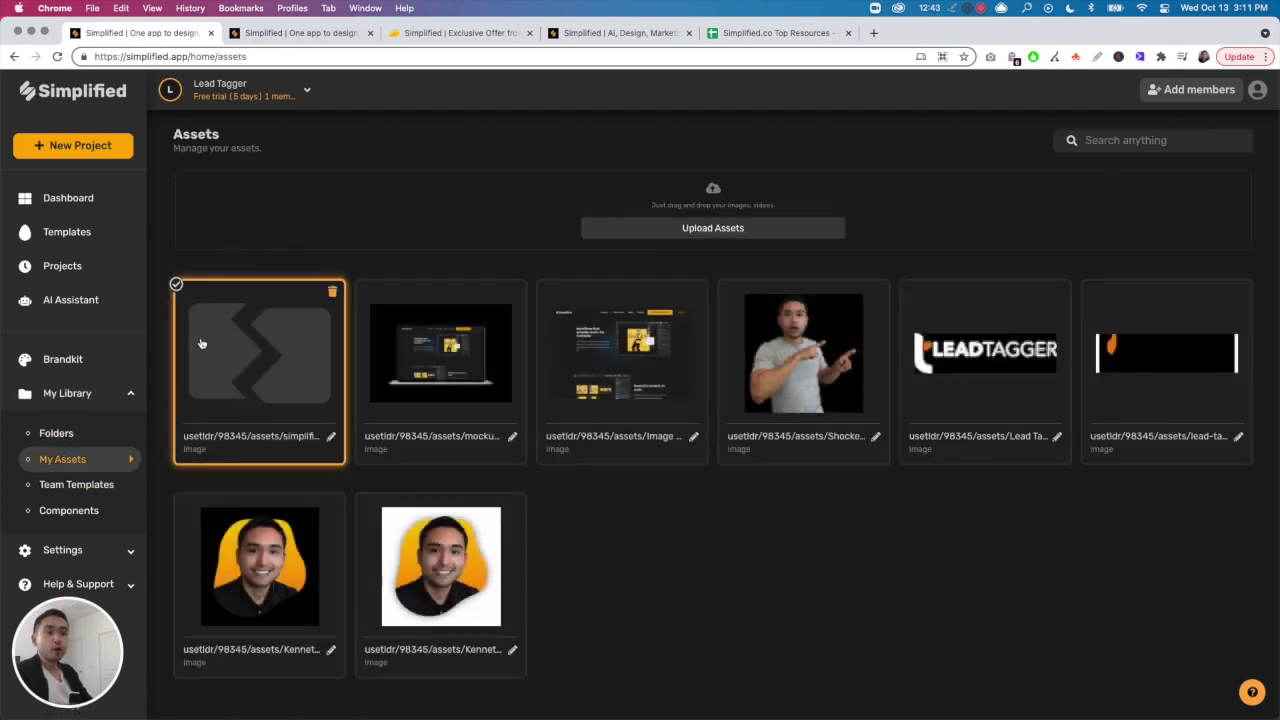
Select two assets, cancel adding them to a folder, and view Team Templates with the Bean Logo
left_click(176, 284)
left_click(357, 280)
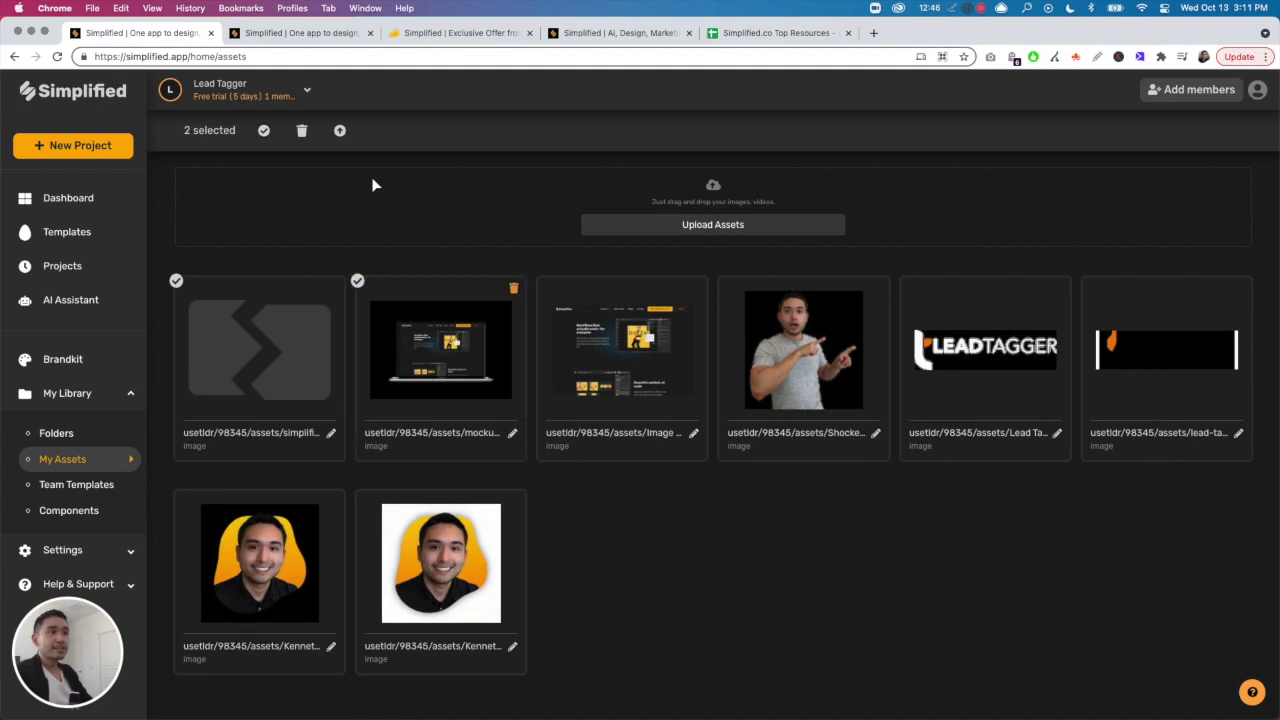
left_click(340, 131)
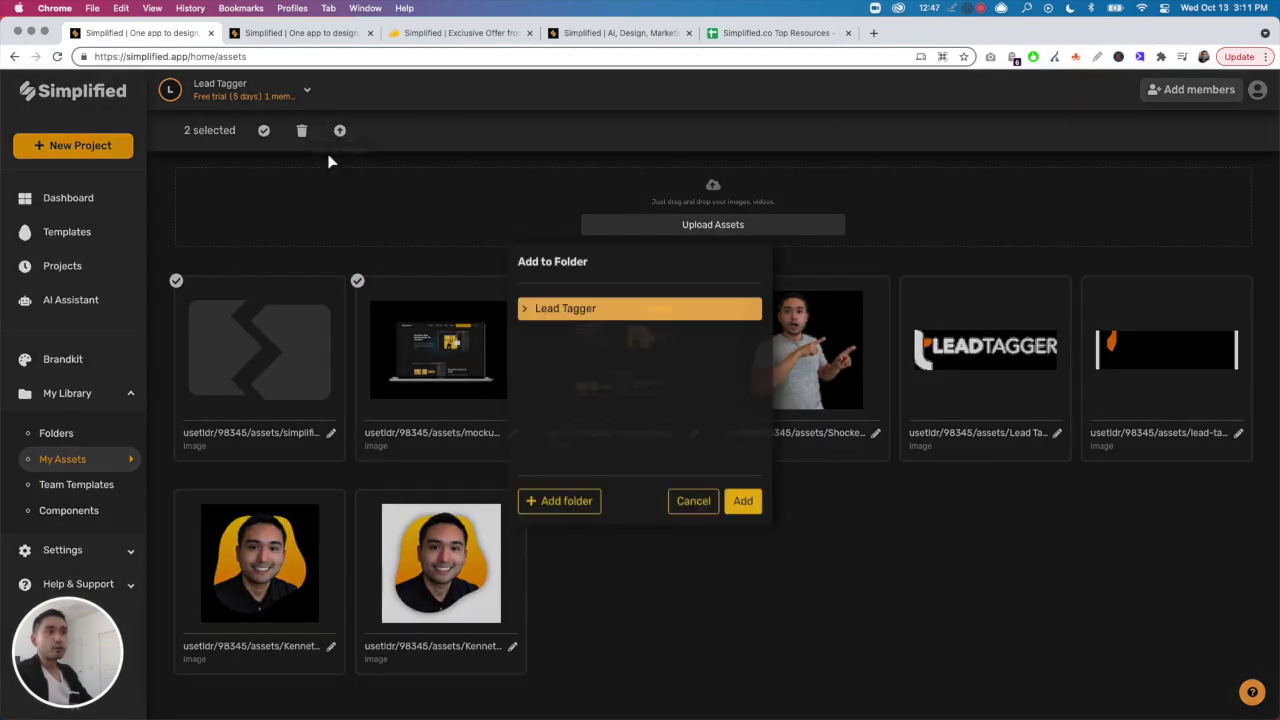
left_click(693, 512)
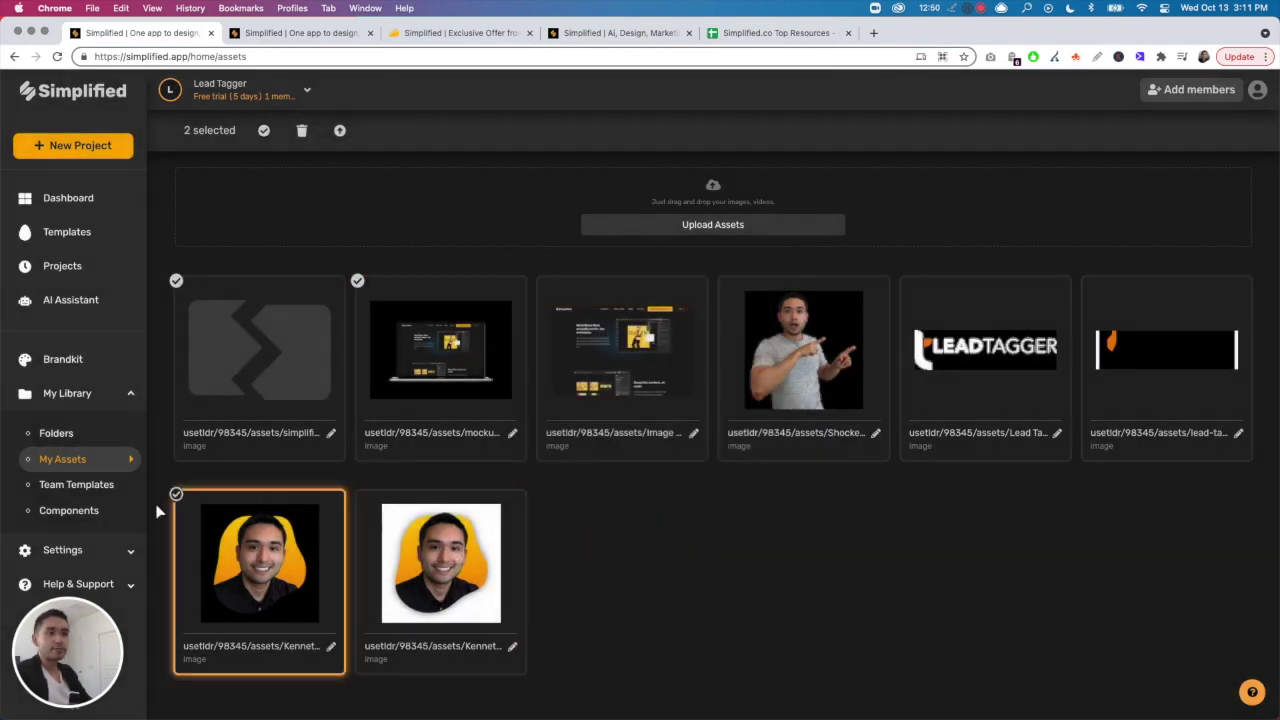
left_click(92, 485)
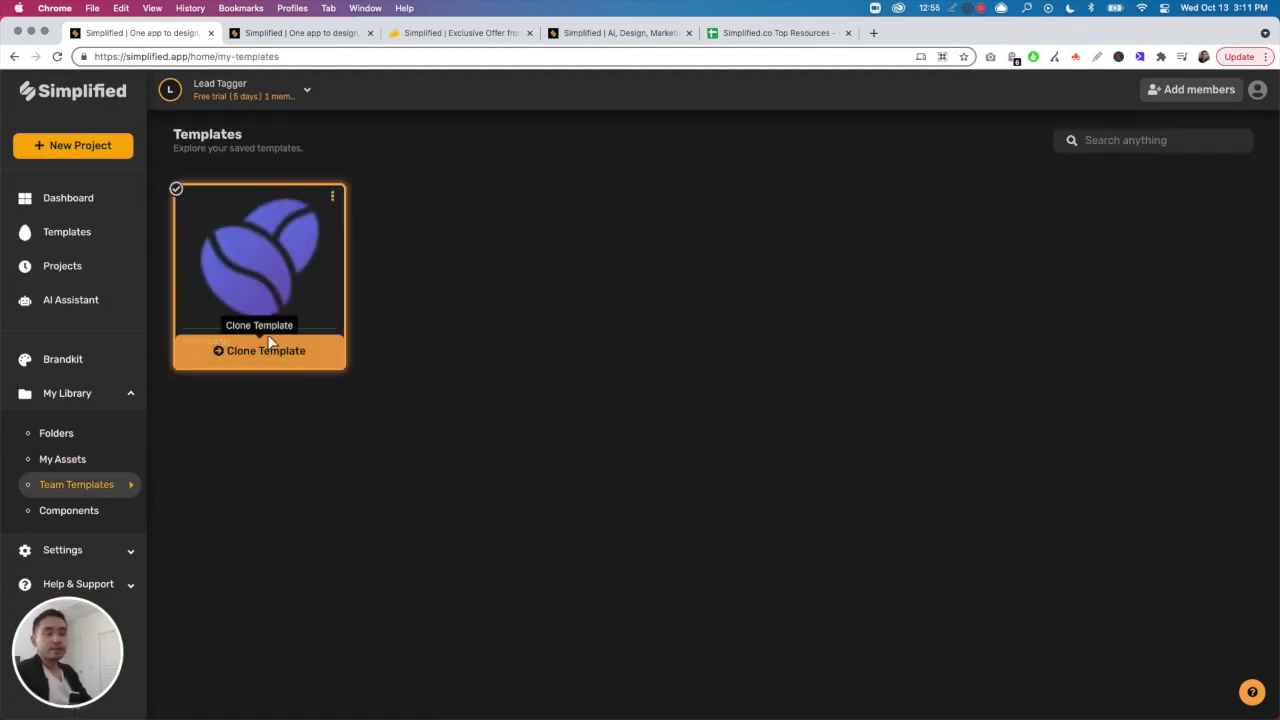
View the Bean Logo shape in Components, then swap the sidebar from My Library to Settings
left_click(70, 511)
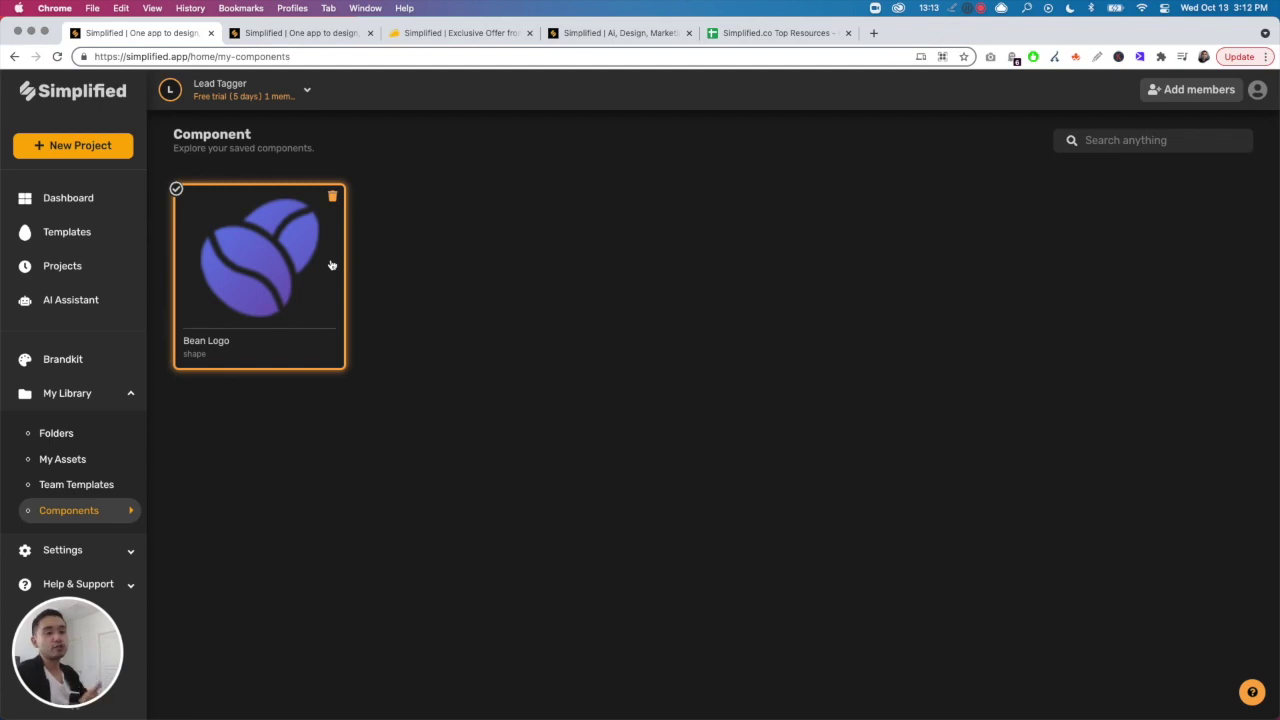
left_click(126, 397)
left_click(129, 432)
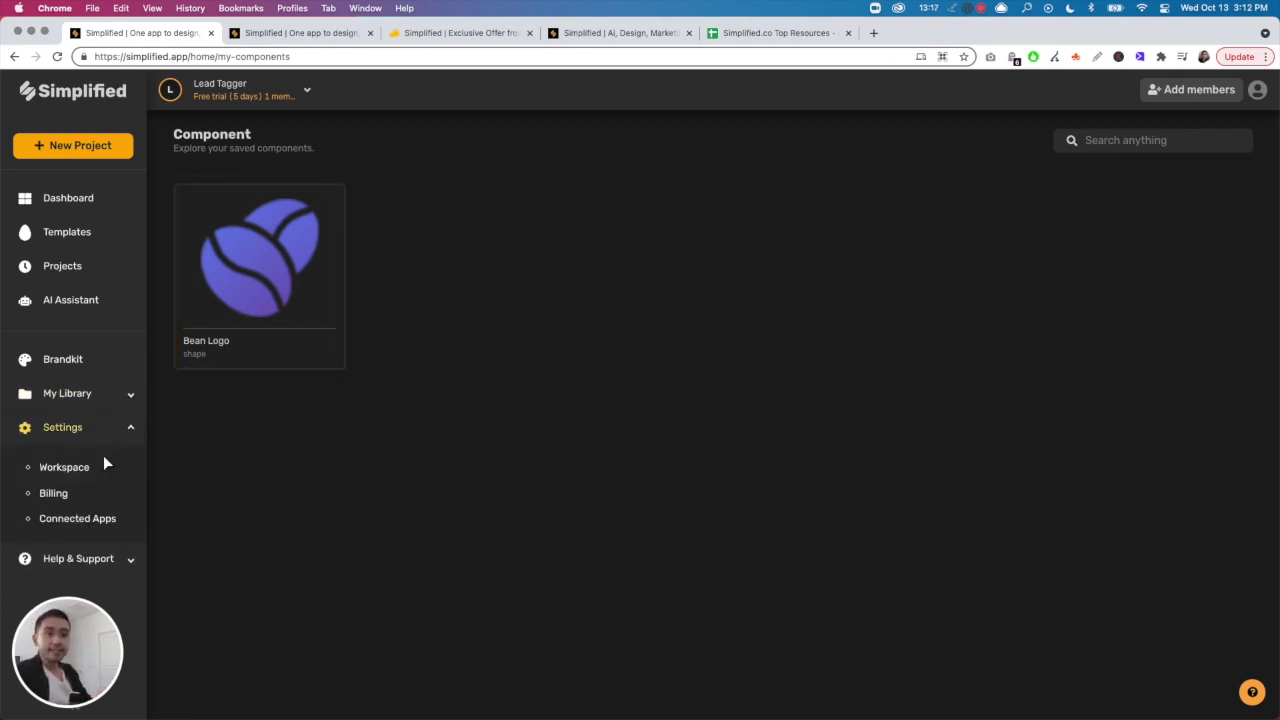
left_click(77, 518)
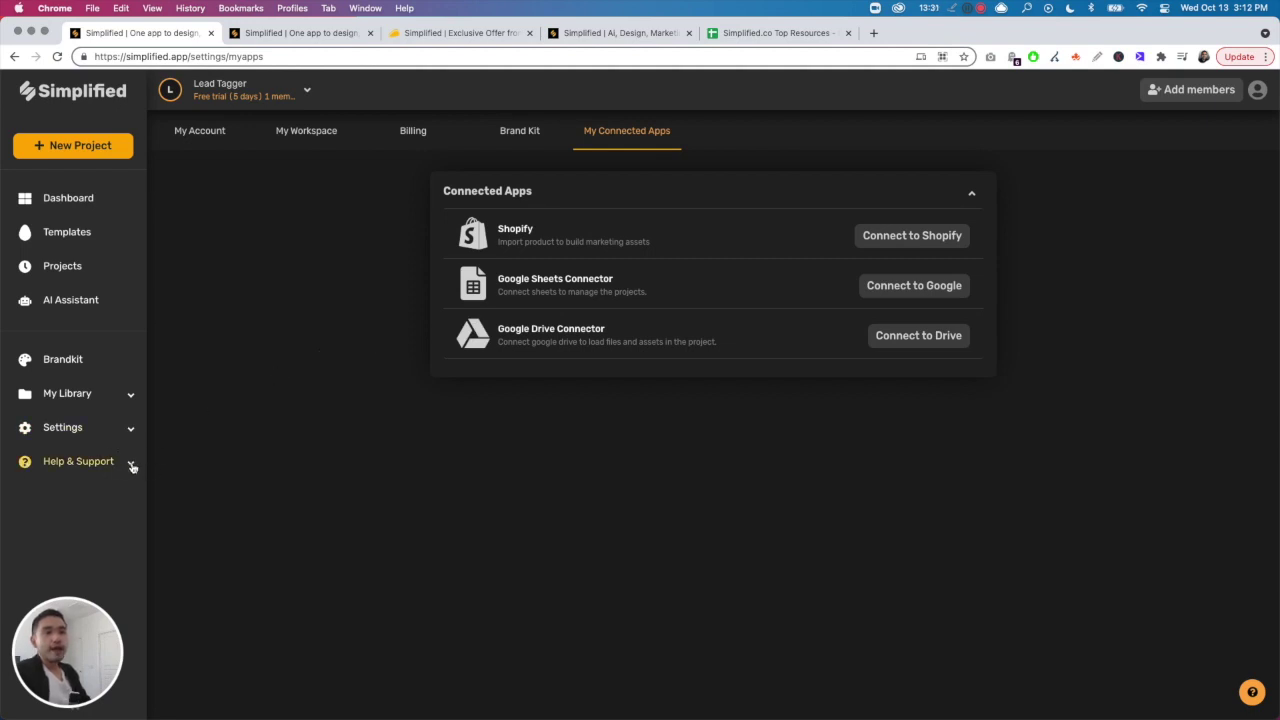
left_click(131, 466)
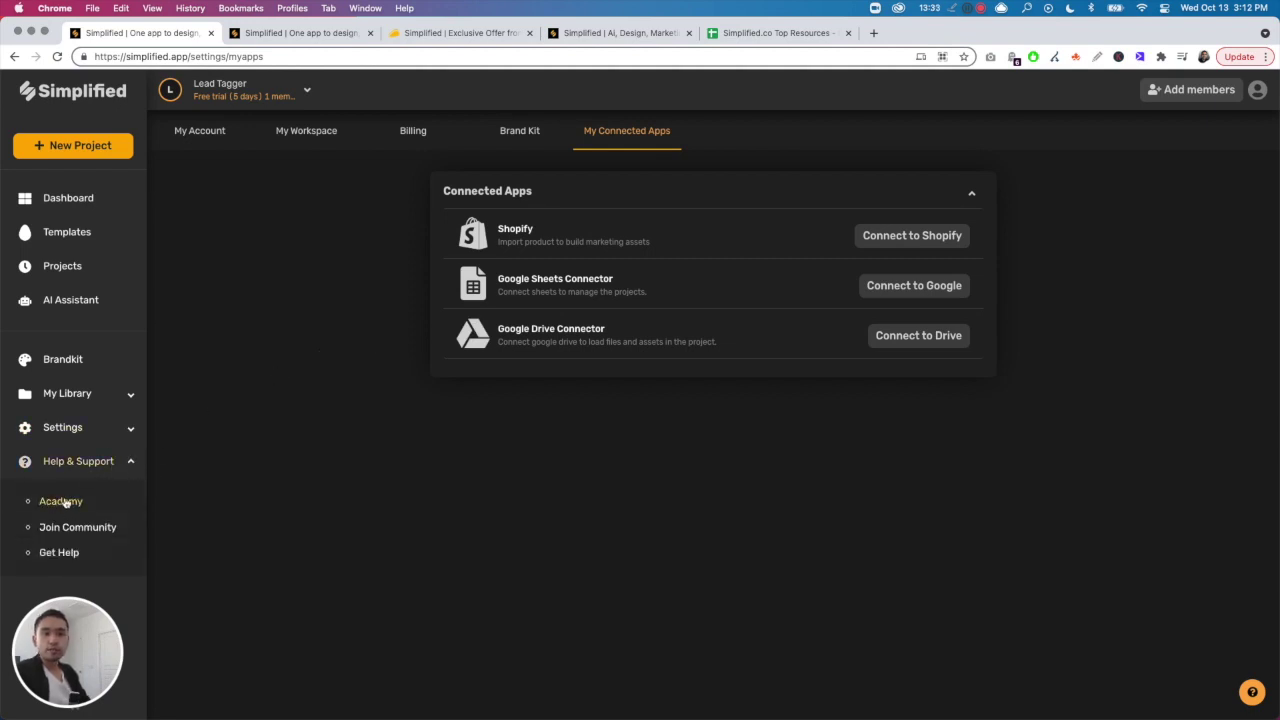
left_click(129, 465)
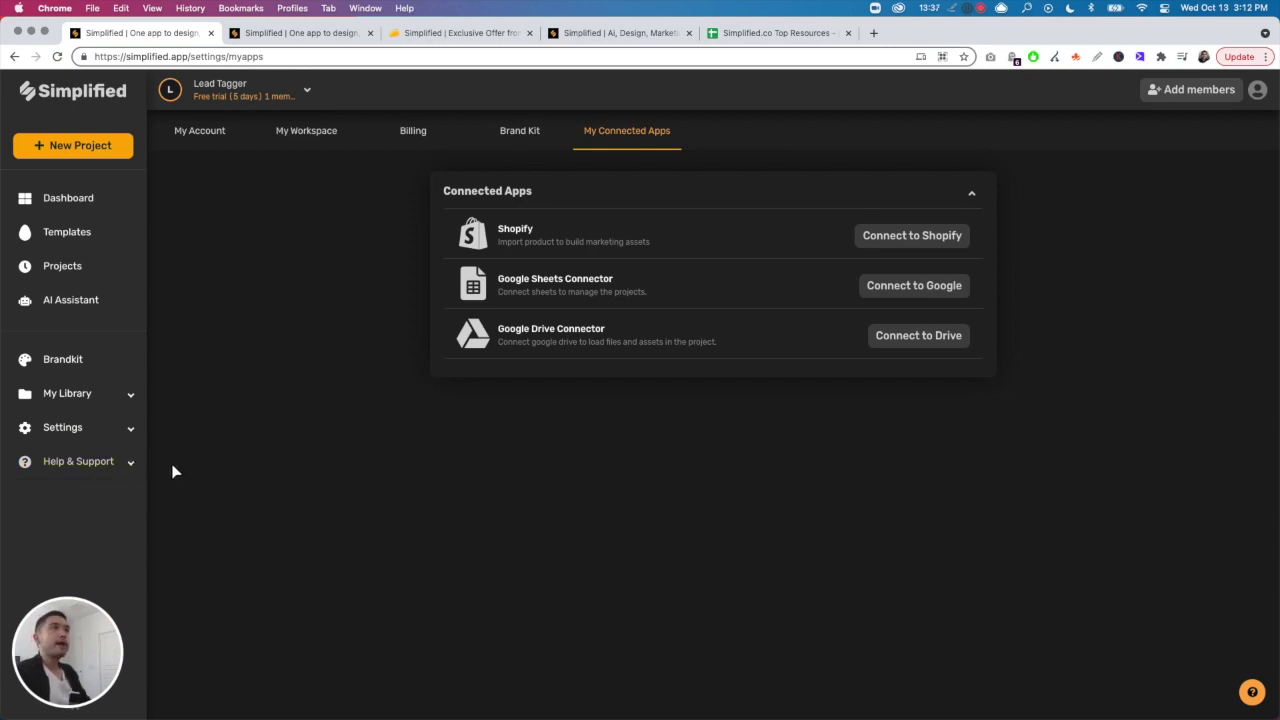
On the AppSumo Simplified offer, highlight Tier 1's 50,000 total words per month
left_click(427, 36)
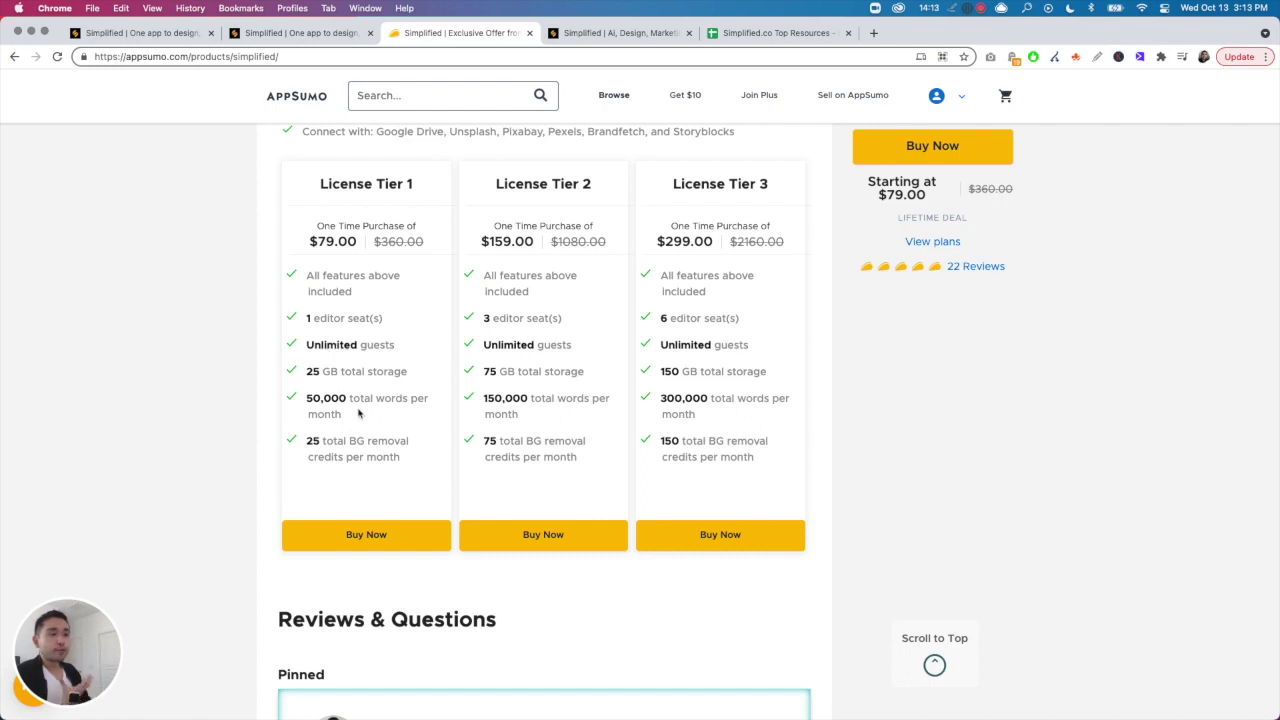
left_click_drag(308, 398, 414, 414)
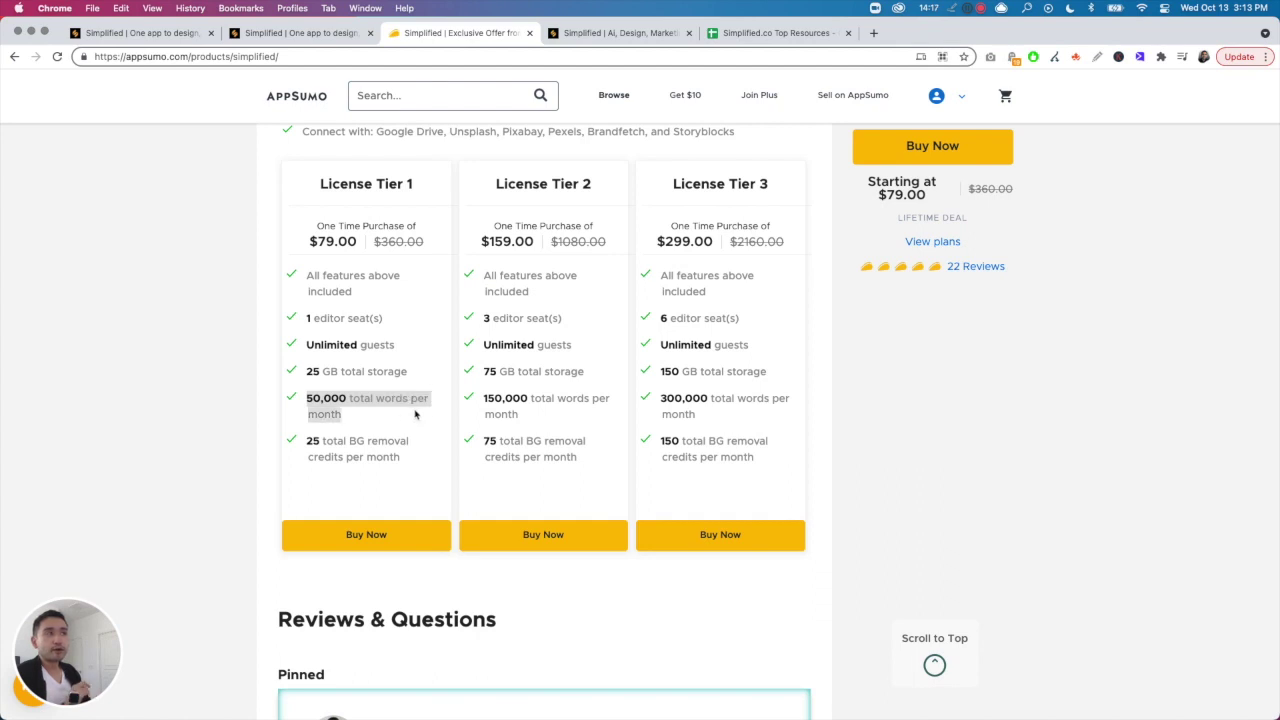
left_click(191, 36)
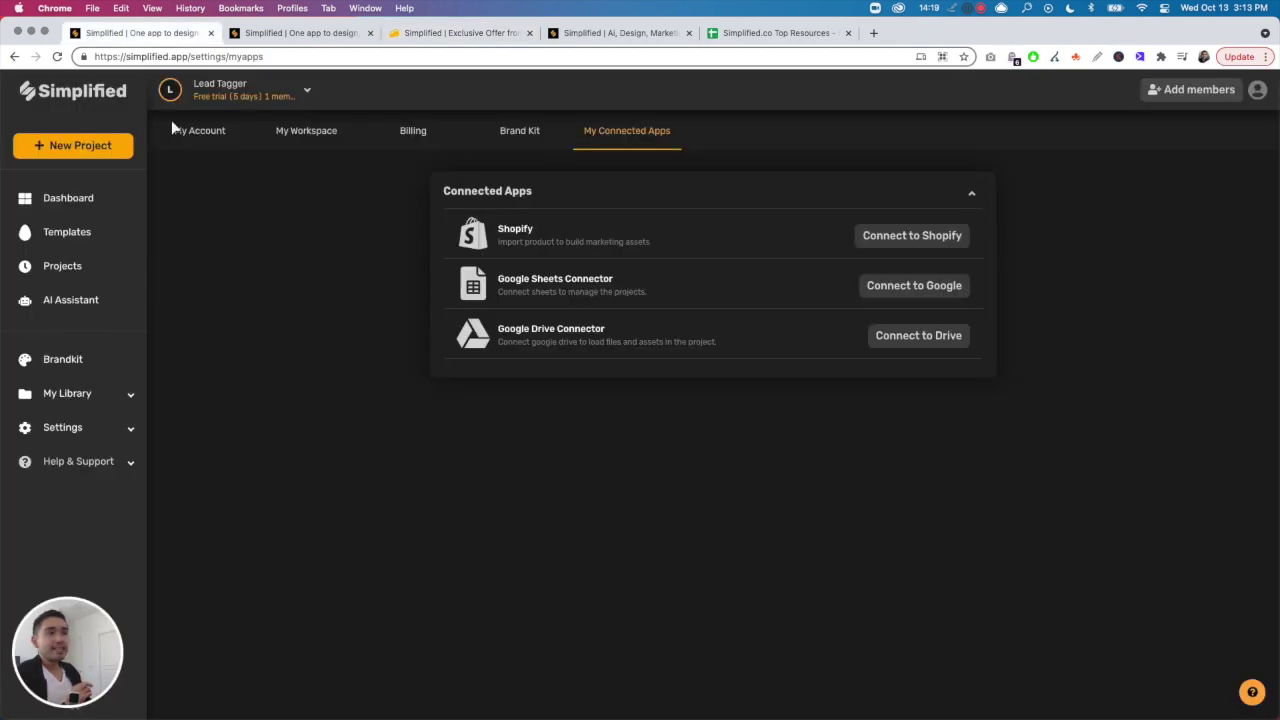
left_click(72, 299)
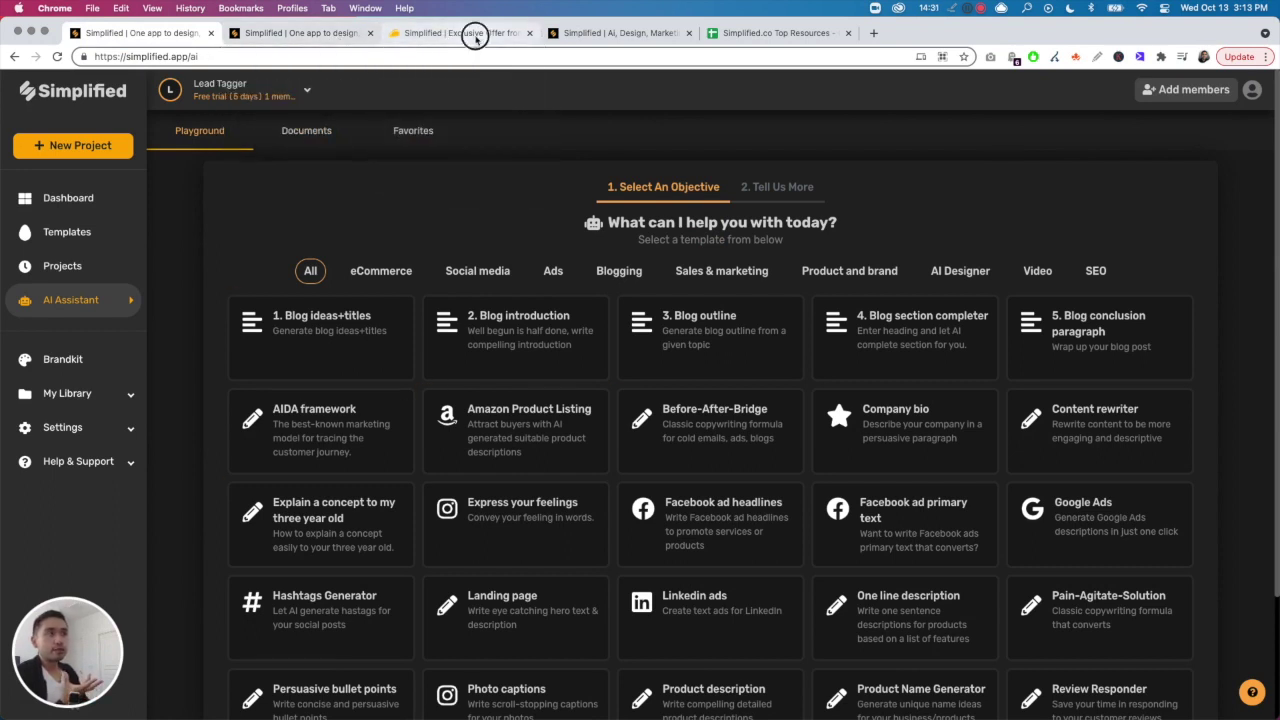
left_click(466, 33)
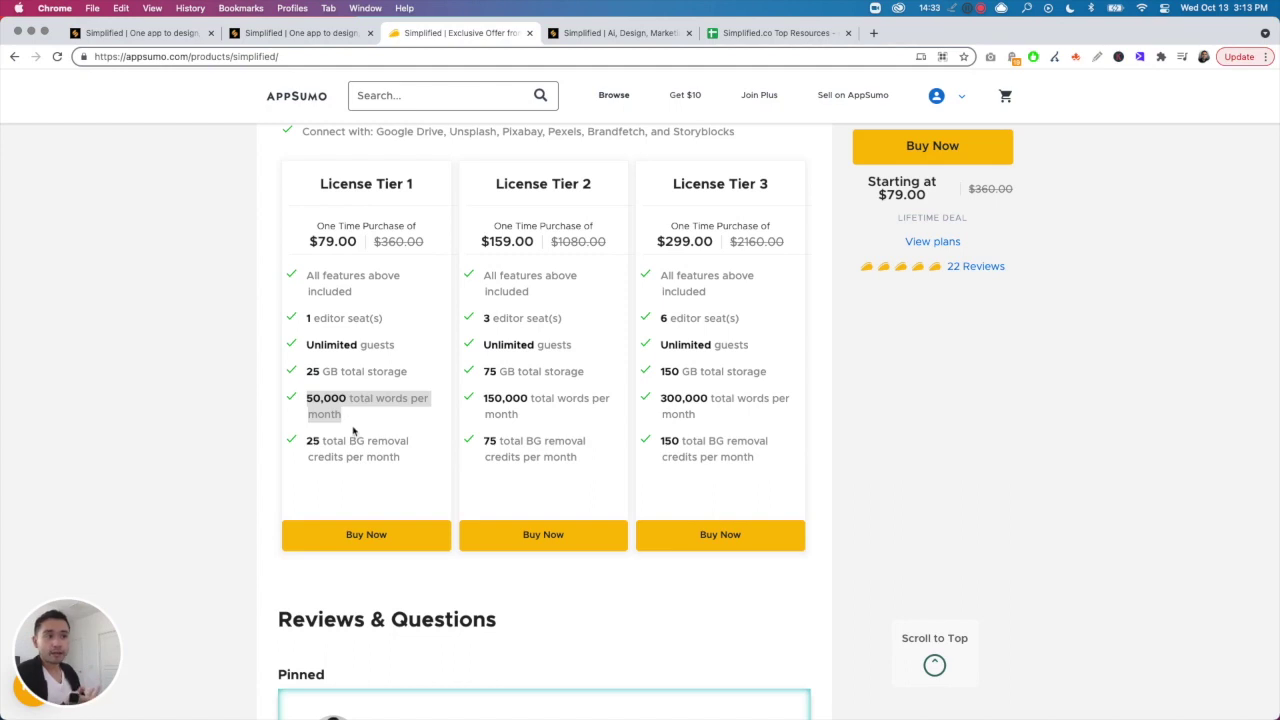
left_click(333, 451)
left_click_drag(307, 441, 417, 463)
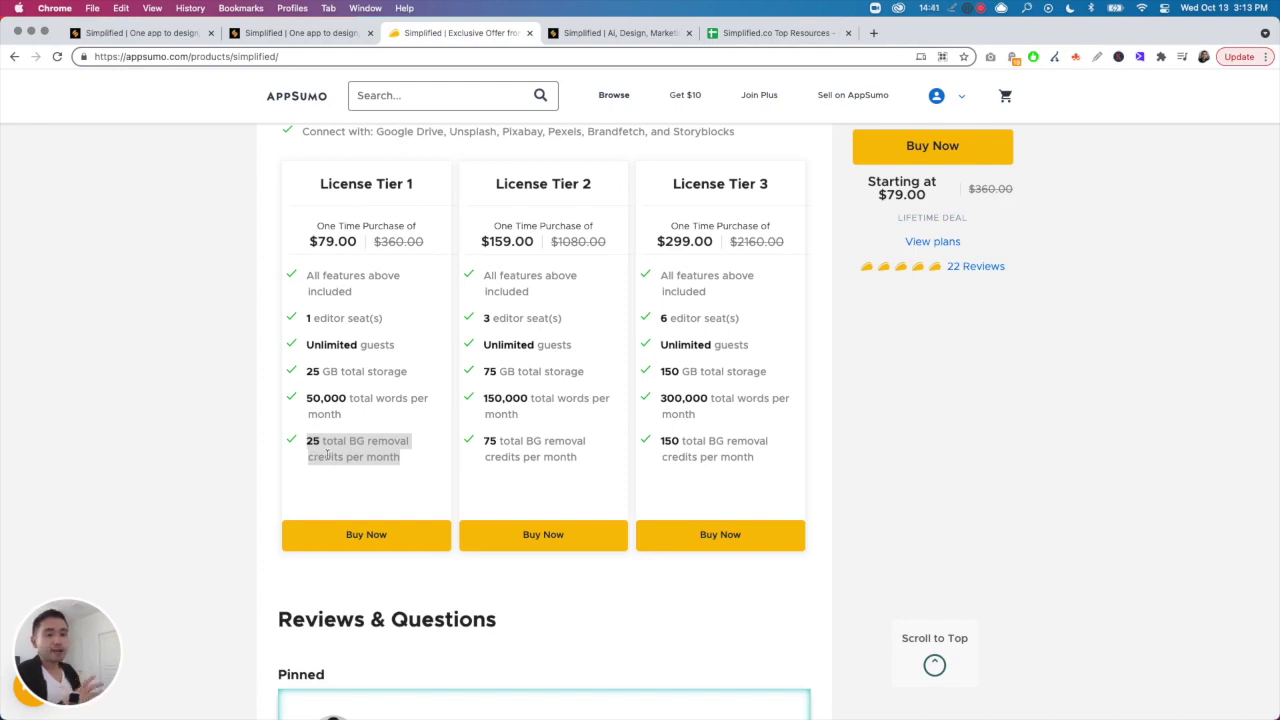
left_click(330, 455)
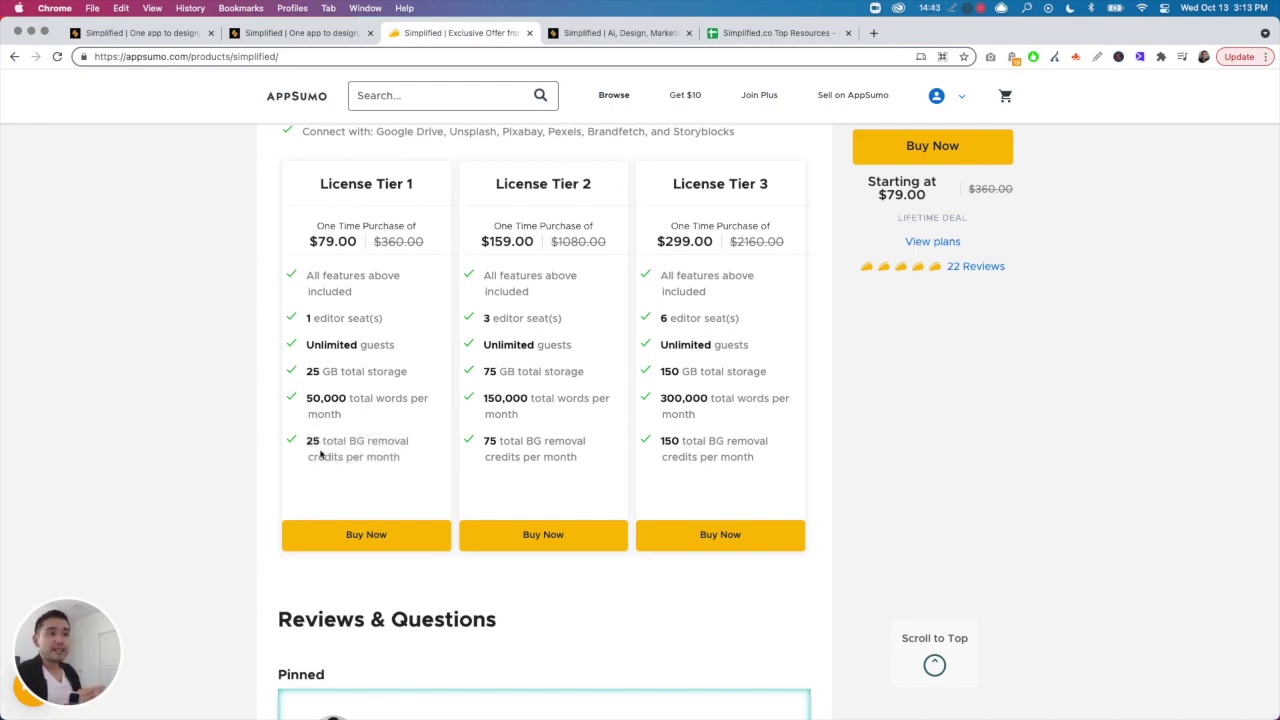
mouse_move(307, 441)
left_mouse_down()
mouse_move(428, 457)
mouse_move(308, 452)
left_mouse_up()
left_click(408, 461)
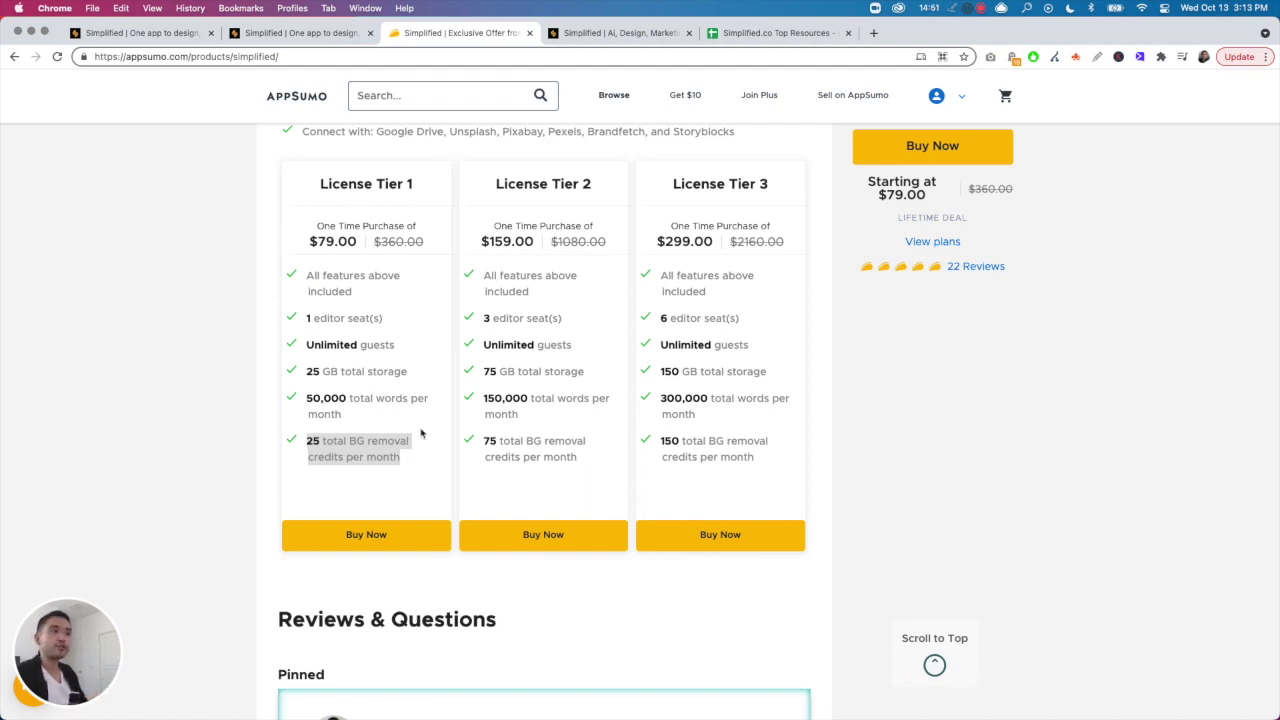
left_click_drag(660, 398, 705, 410)
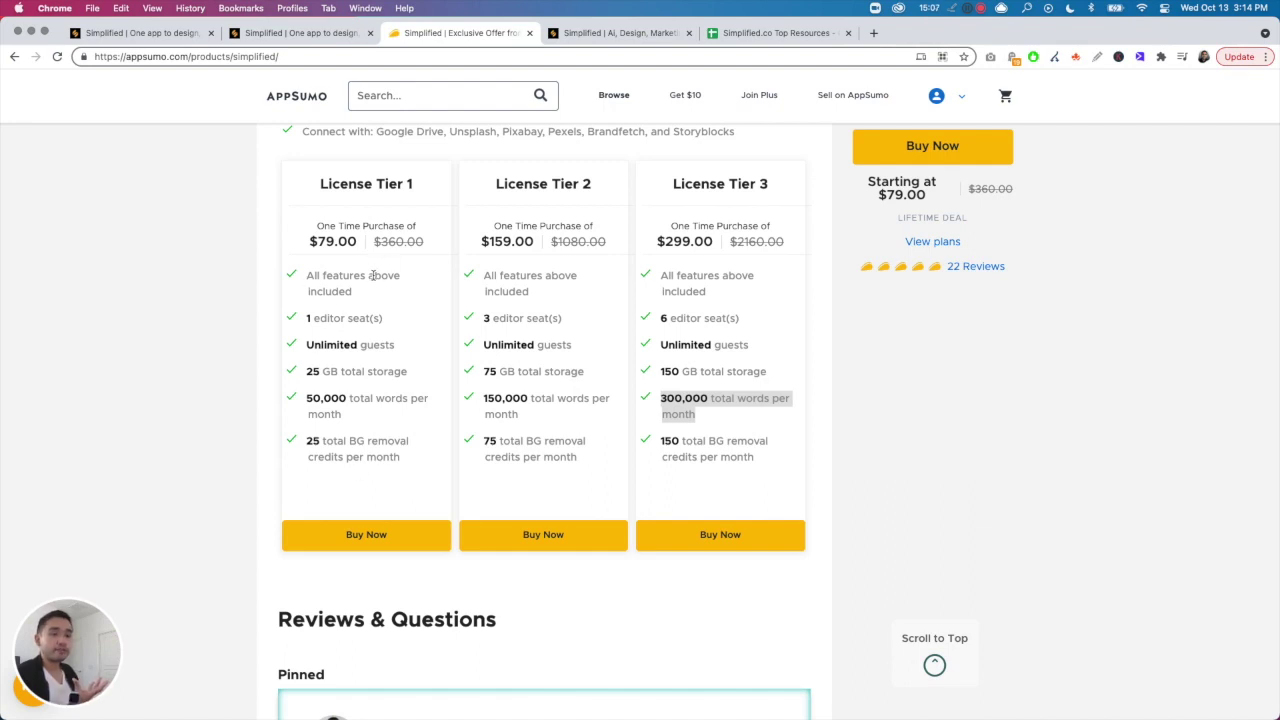
left_click(590, 33)
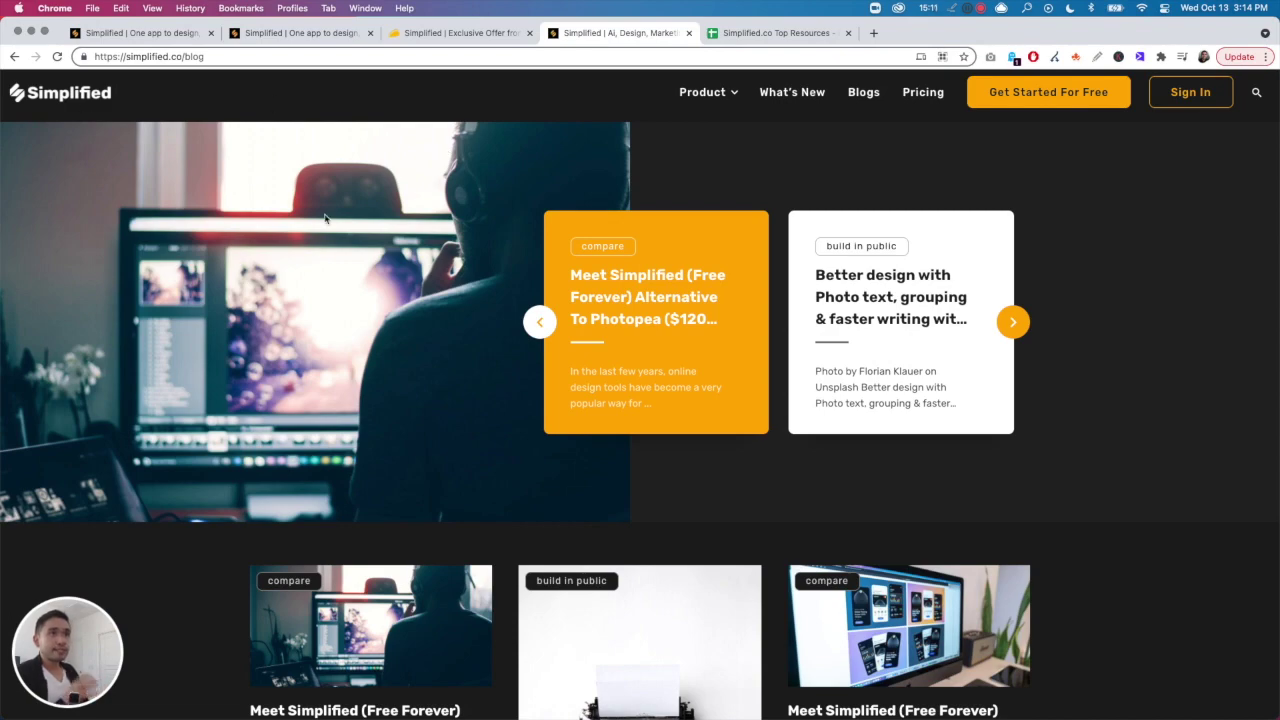
Scroll through the simplified.co blog posts and jump to page 28 of the article listing
scroll(357, 257, "down", 15)
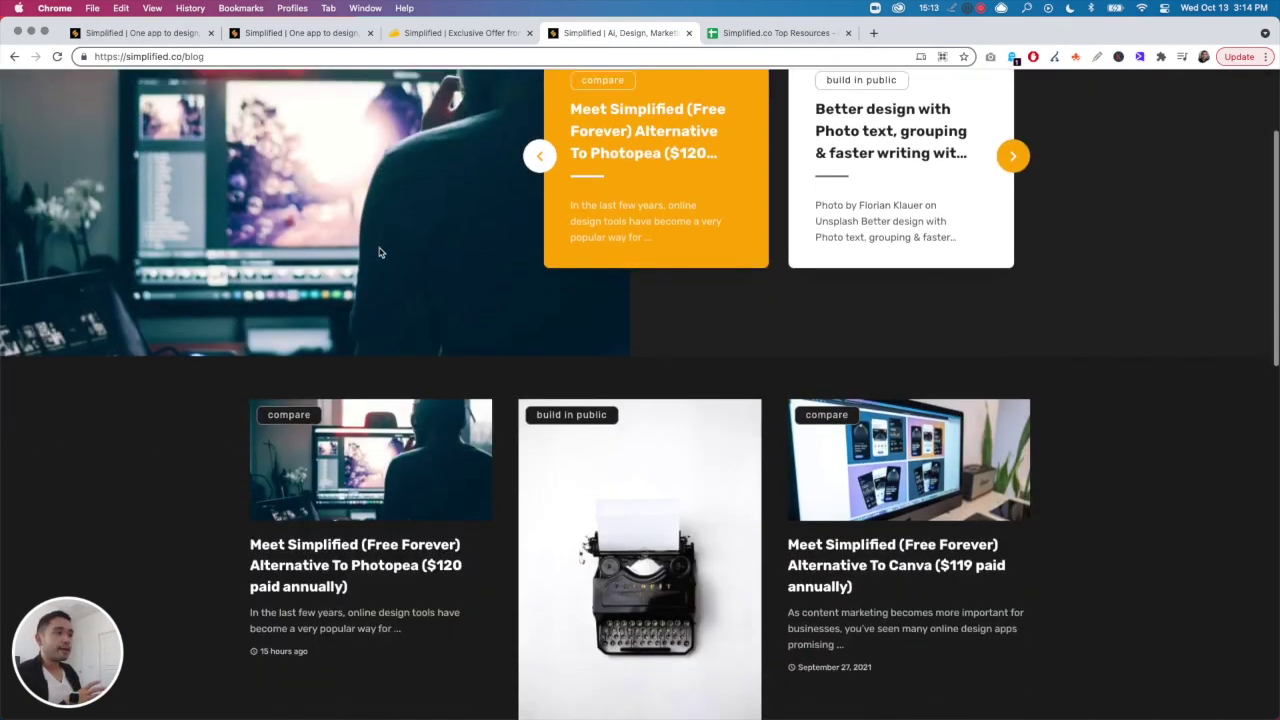
scroll(339, 256, "up", 15)
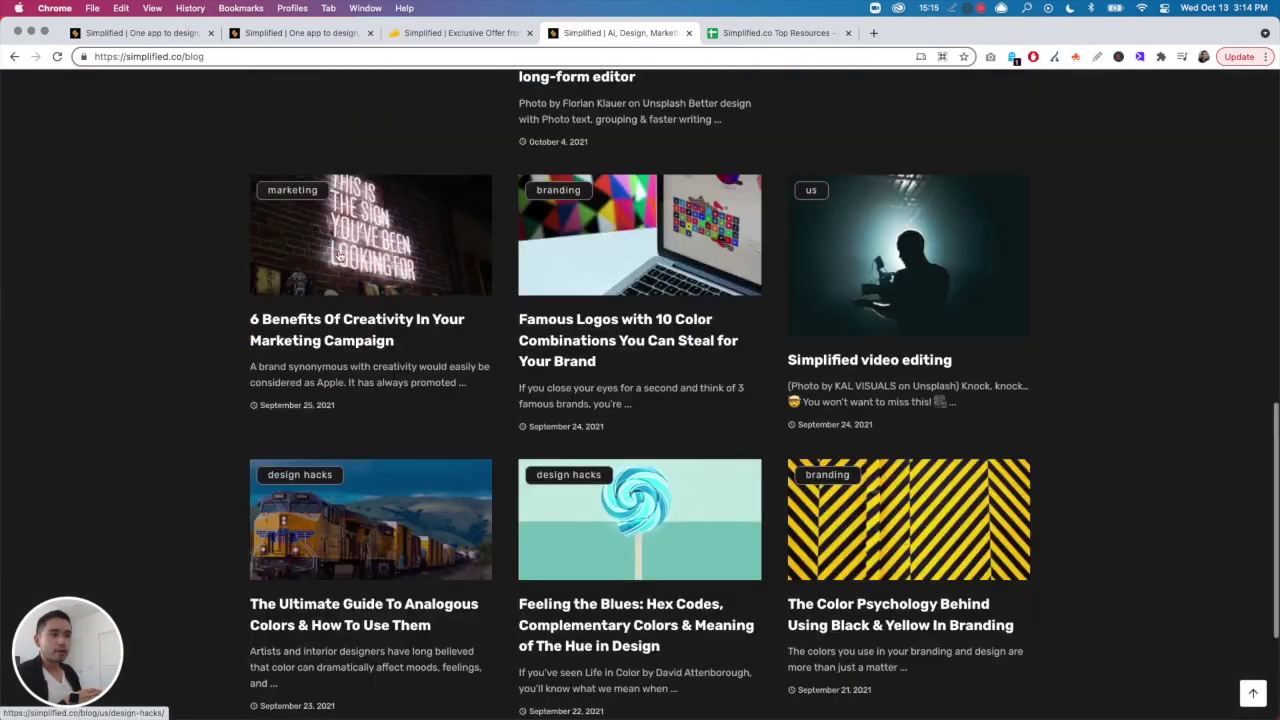
scroll(518, 280, "up", 2)
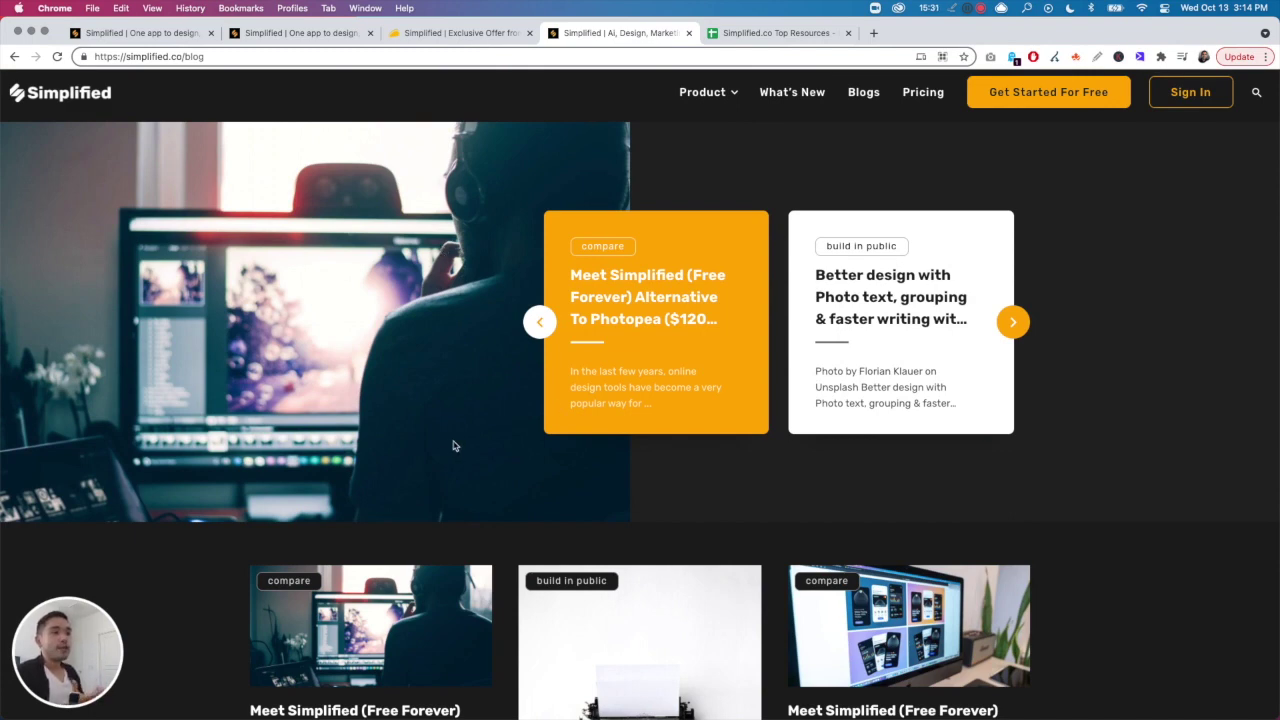
scroll(735, 487, "down", 5)
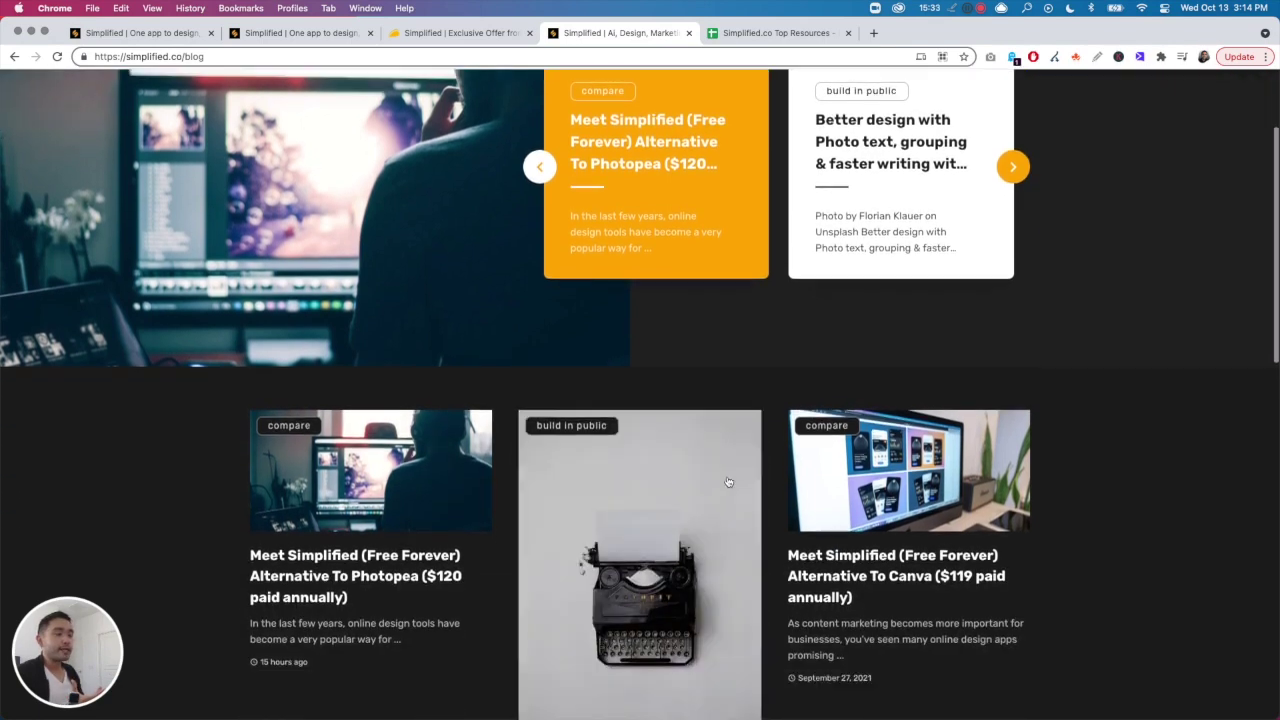
scroll(470, 505, "up", 4)
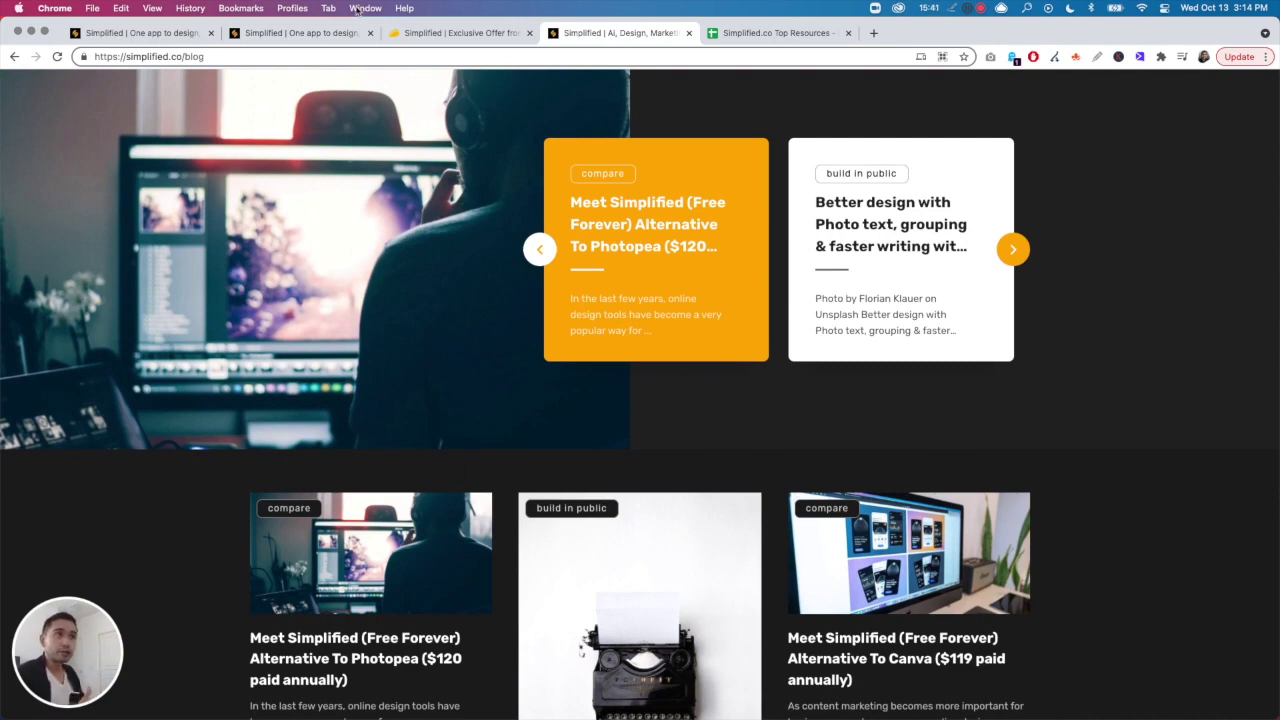
scroll(583, 221, "up", 2)
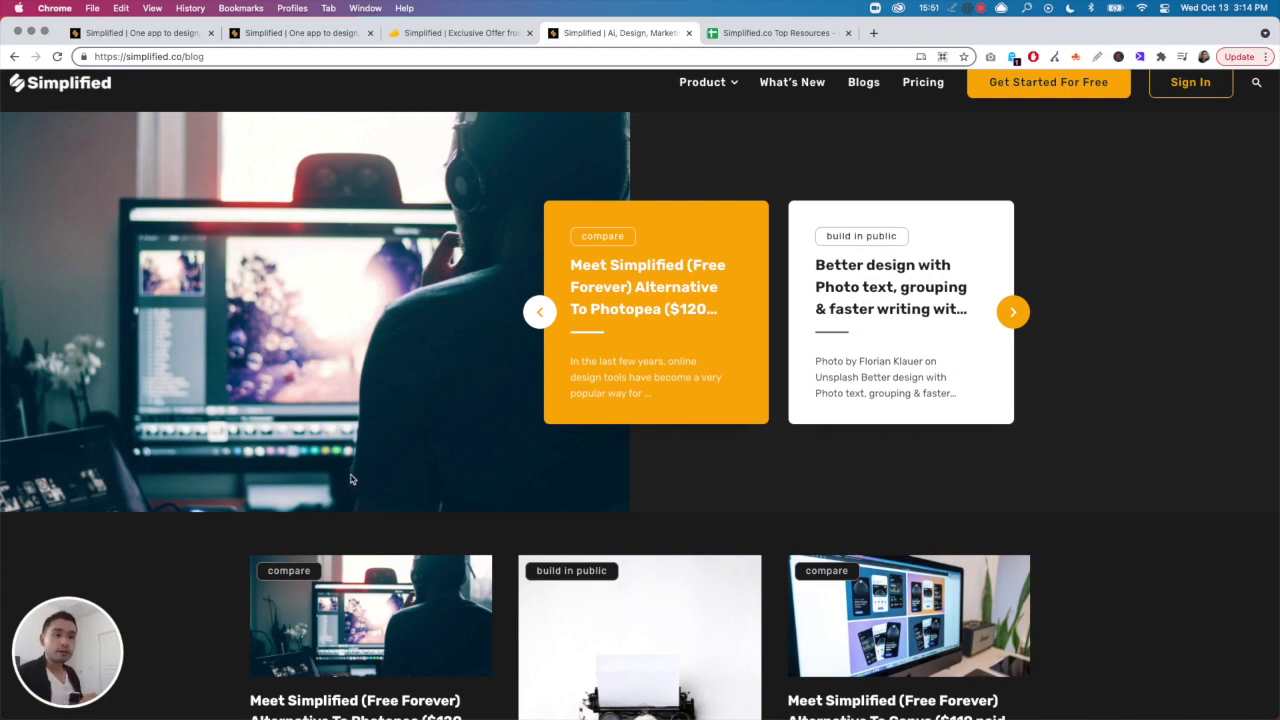
scroll(543, 406, "down", 20)
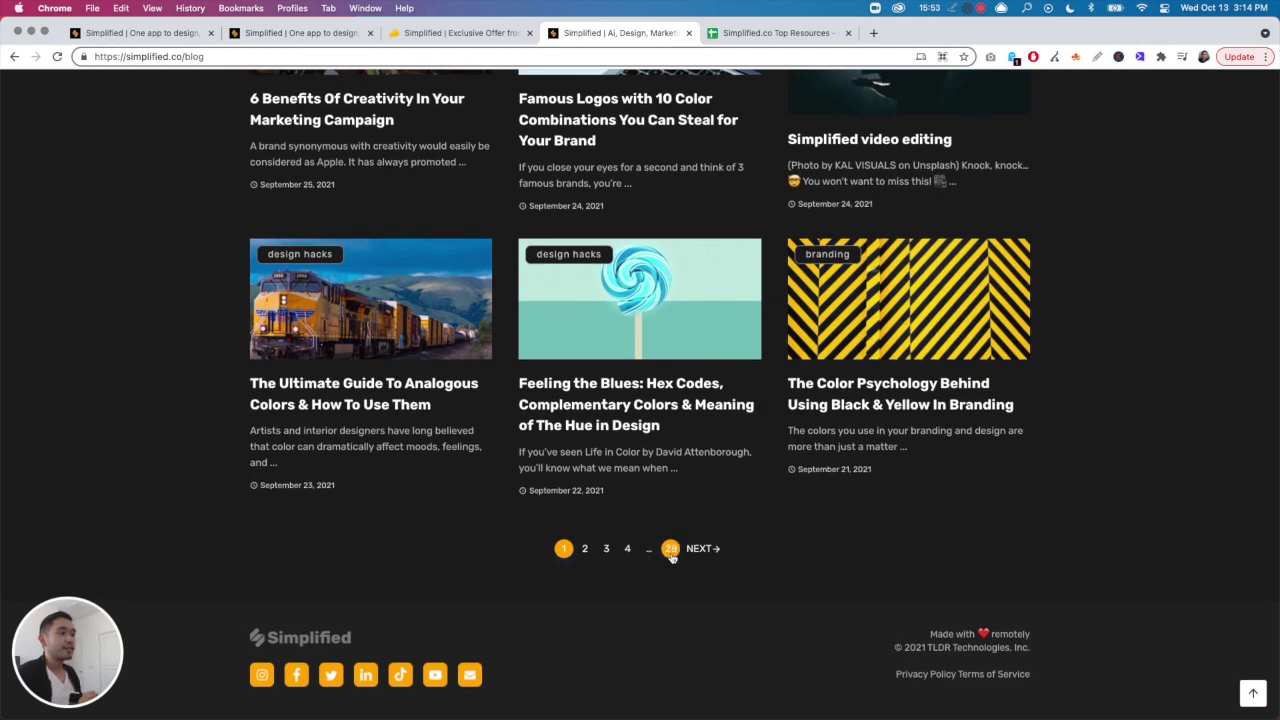
left_click(671, 549)
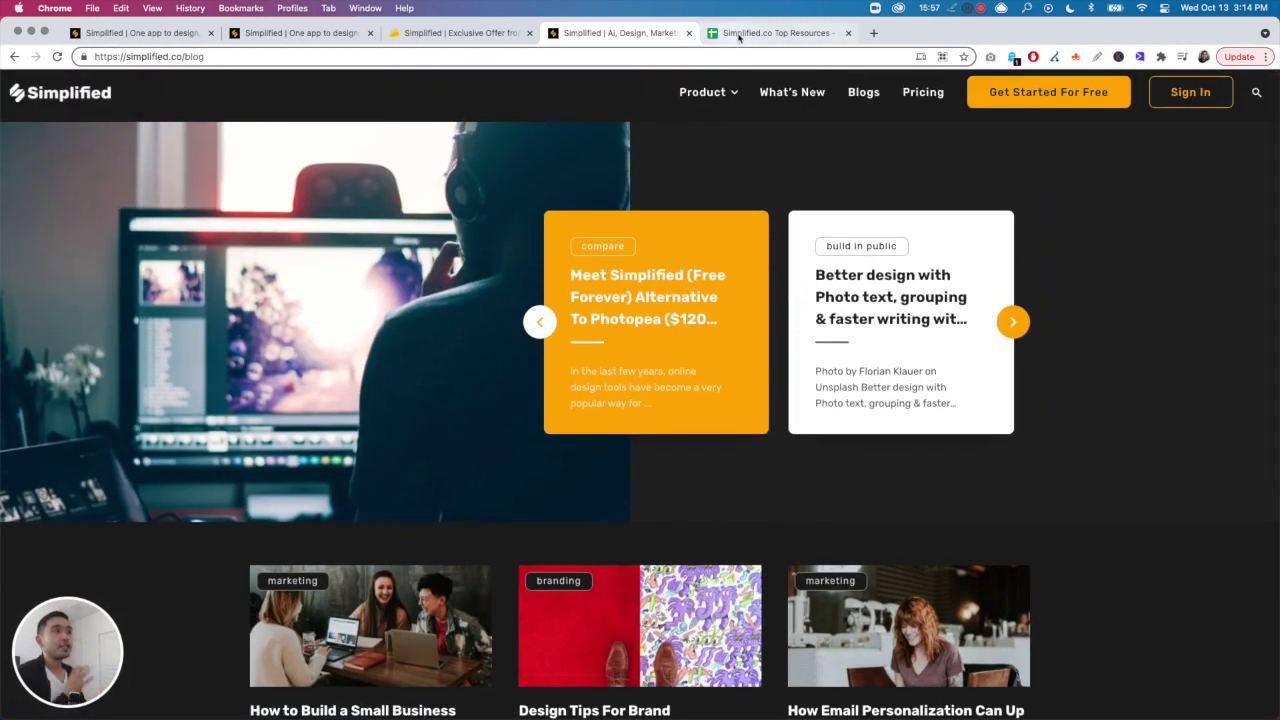
left_click(738, 37)
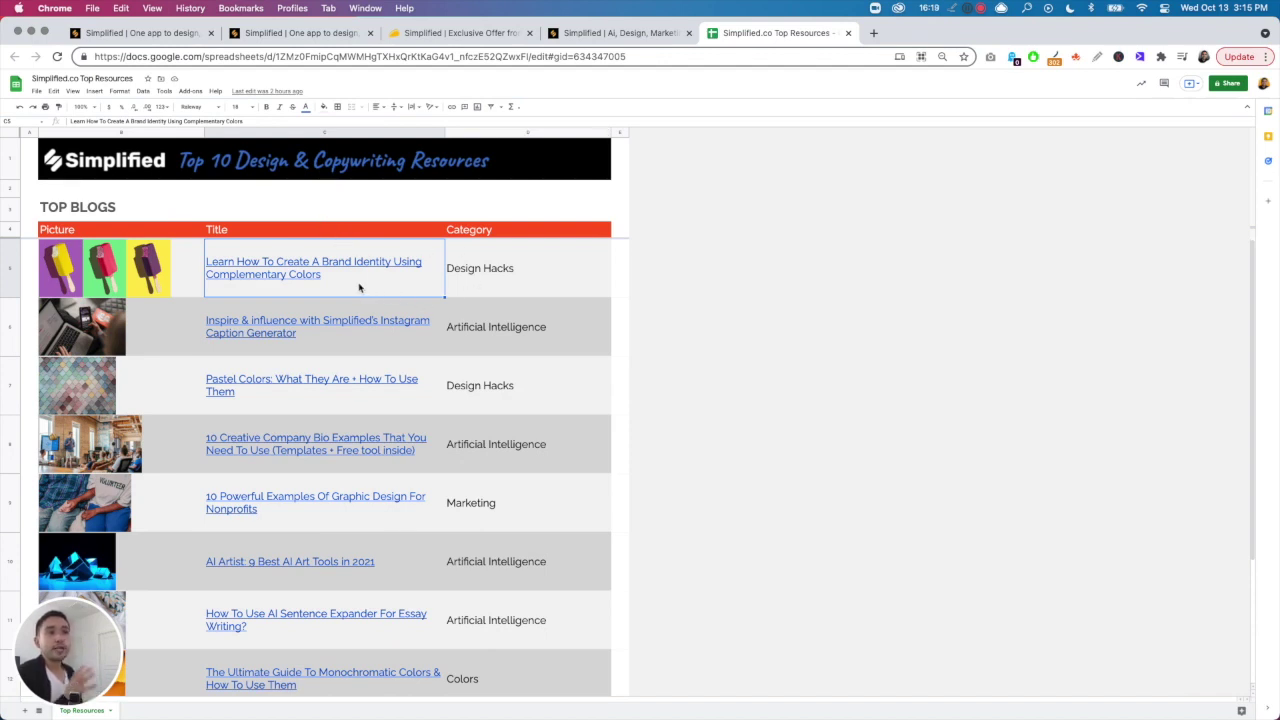
Step down the blog entries from Instagram Caption Generator to AI Artist, then back up to C5
mouse_move(437, 351)
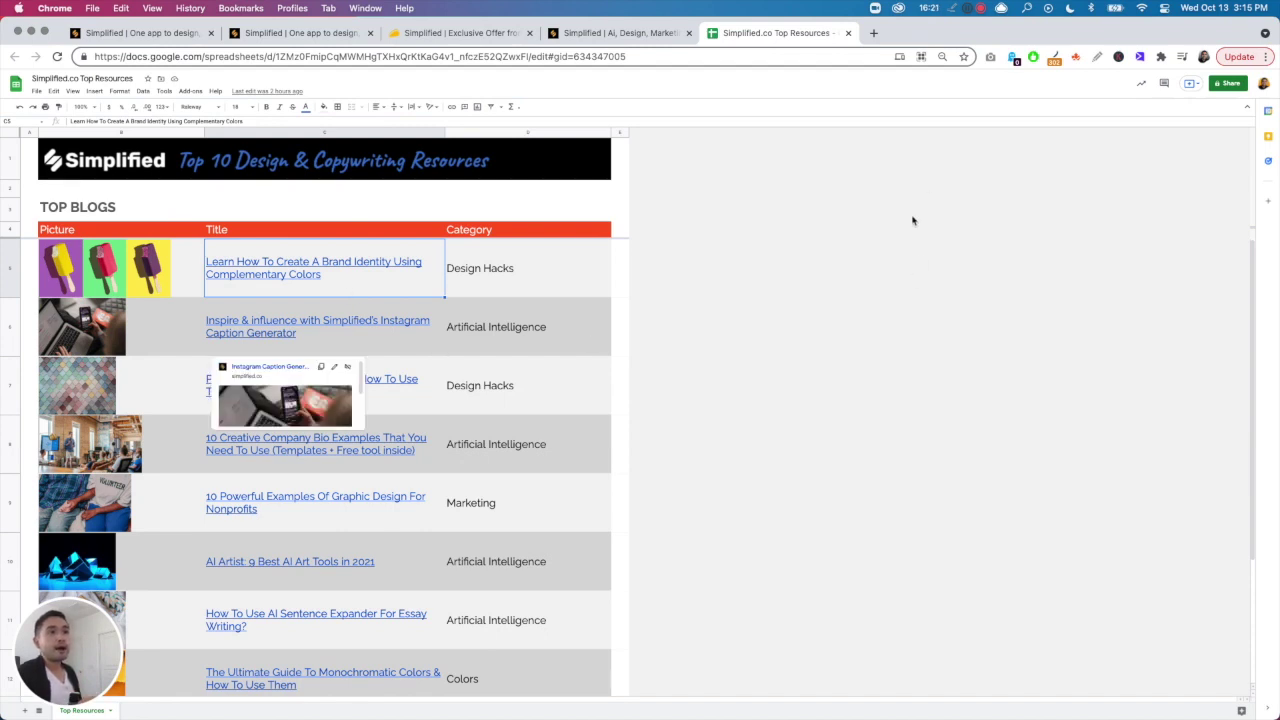
key("Down")
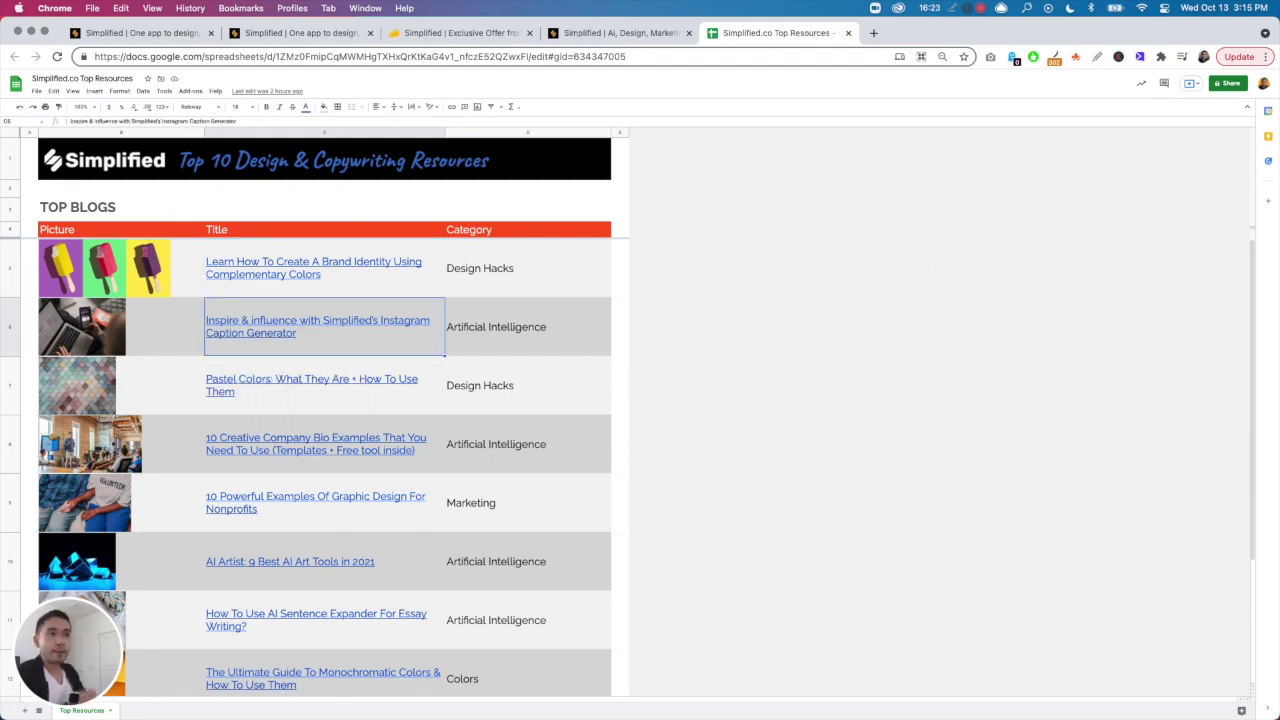
key("Down")
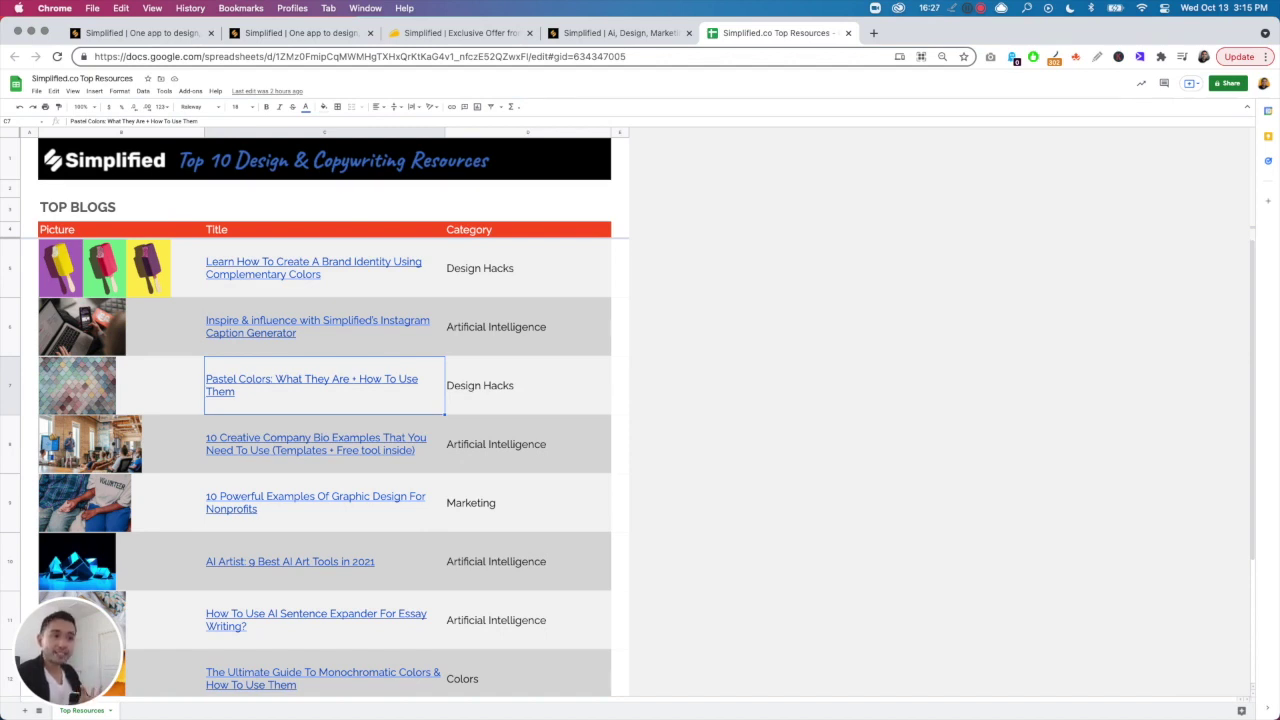
key("Down")
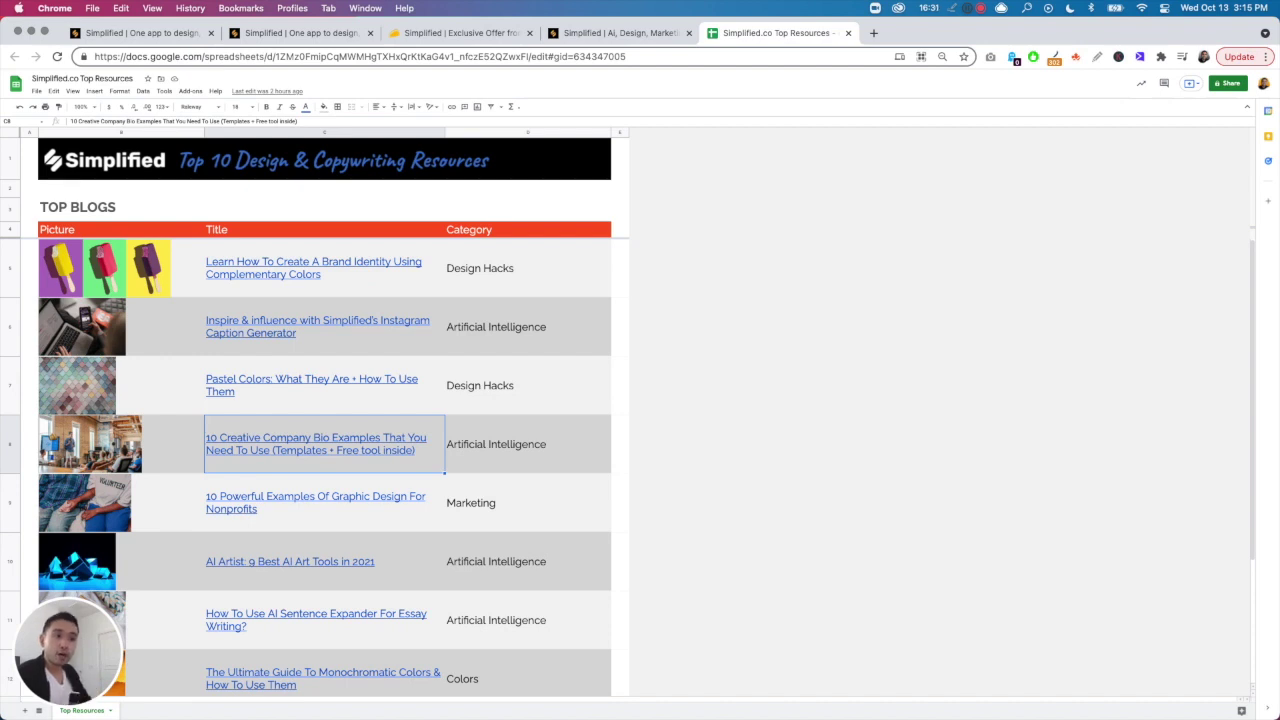
key("Down")
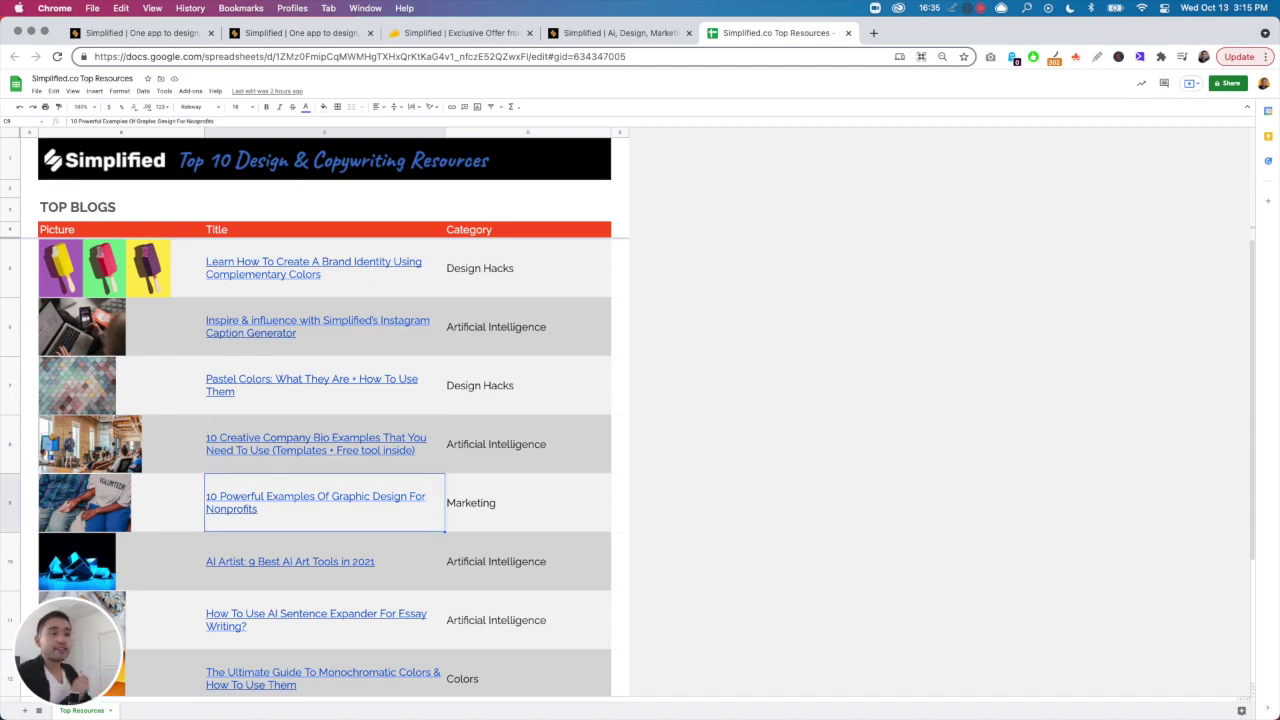
key("Down")
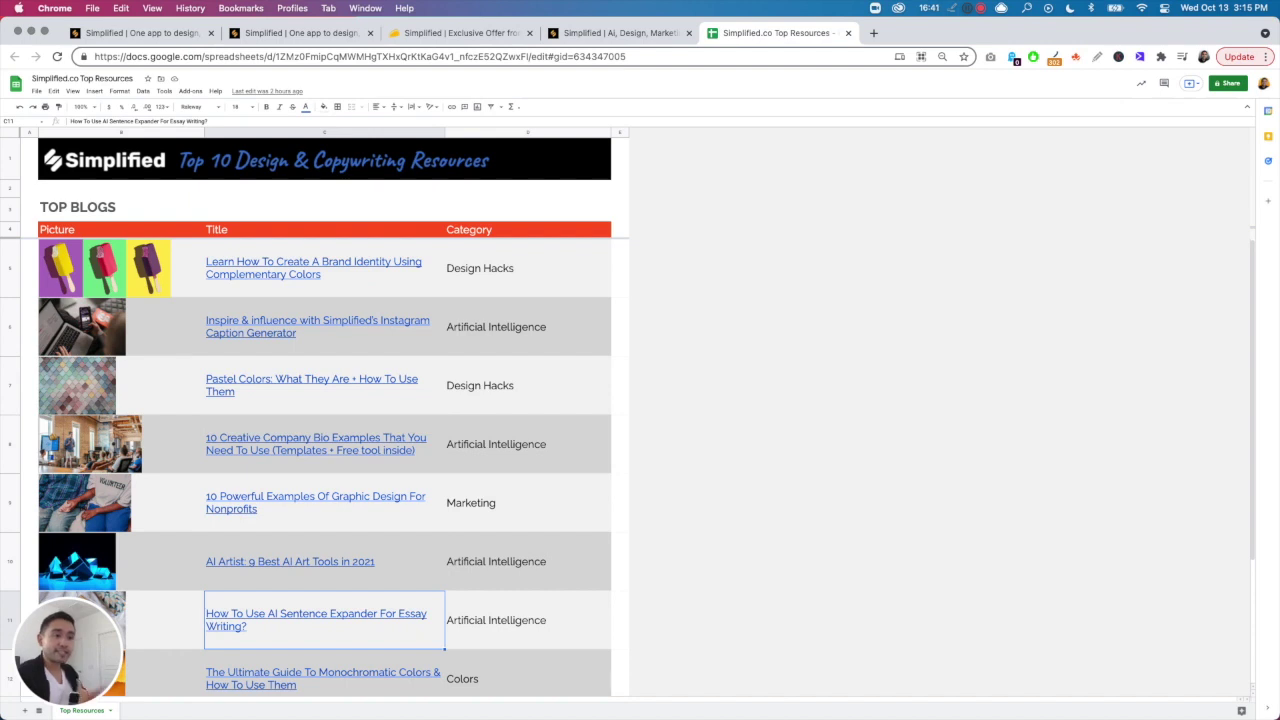
key("Up")
key("Up")
key("Up")
key("Up")
key("Up")
key("Up")
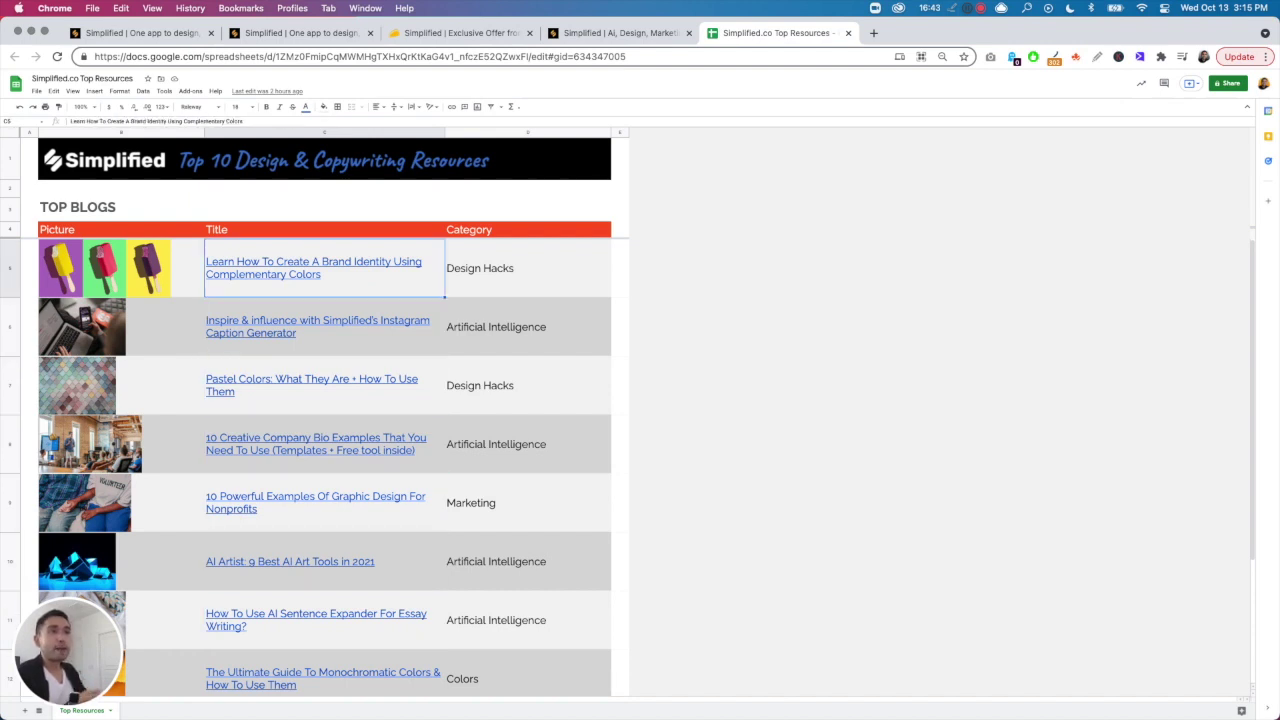